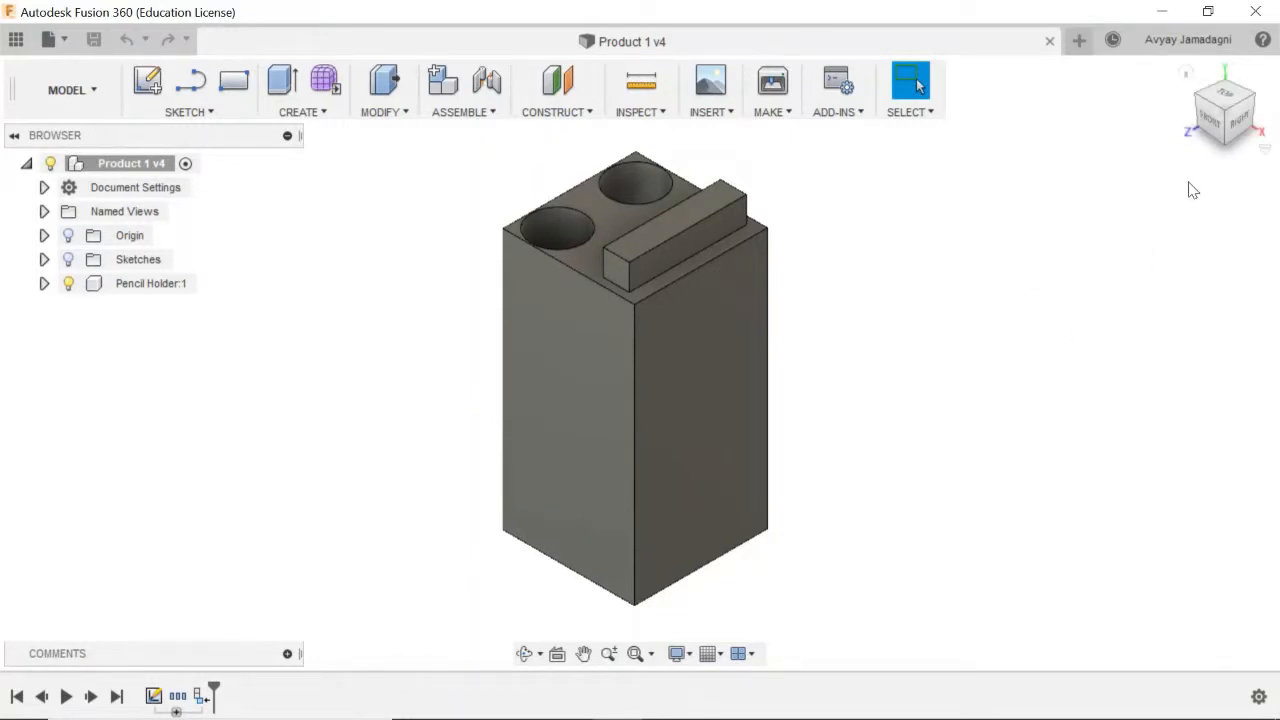
Step: Start a new sketch on the large front face of the pencil holder
click(1212, 122)
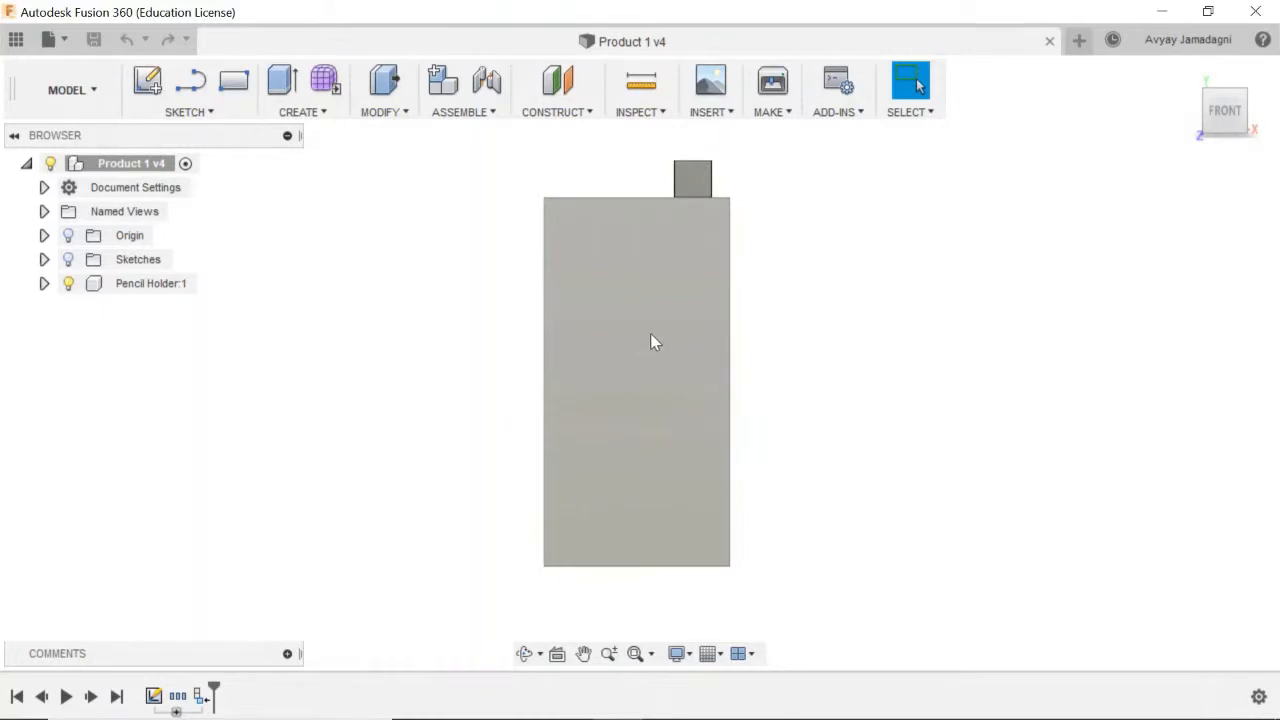
shift+middle_drag(846, 326, 803, 357)
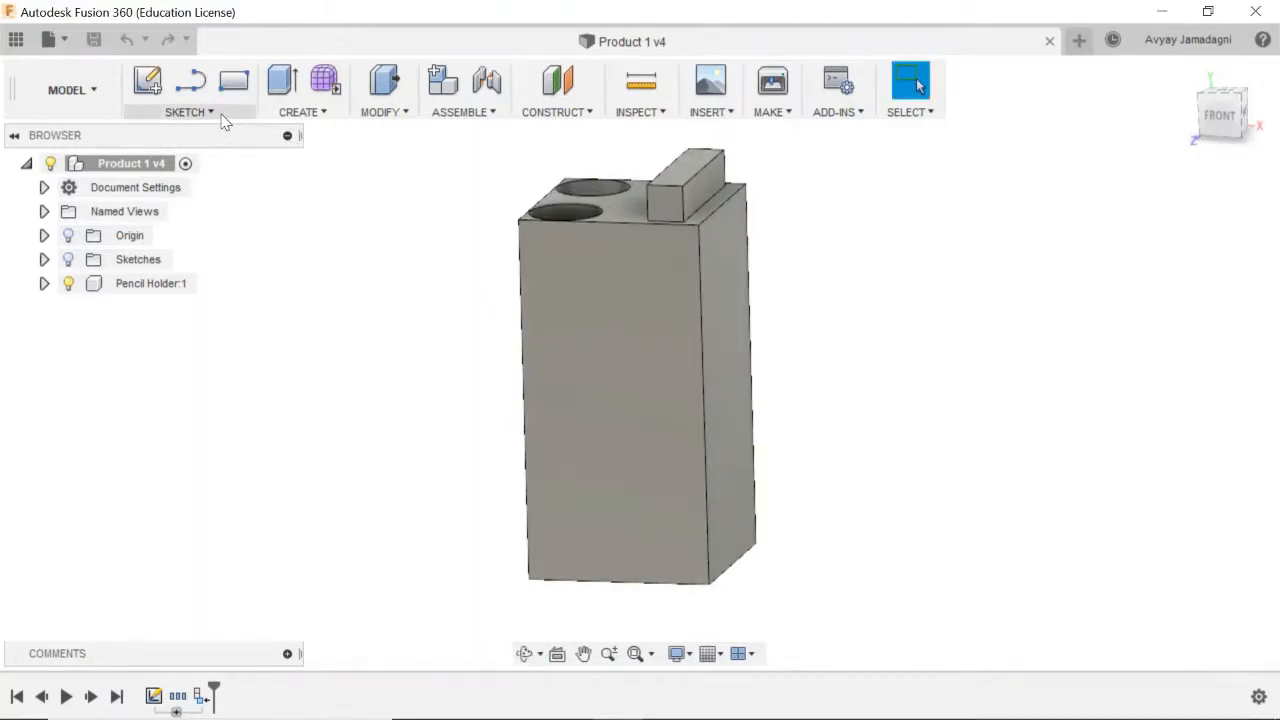
click(190, 112)
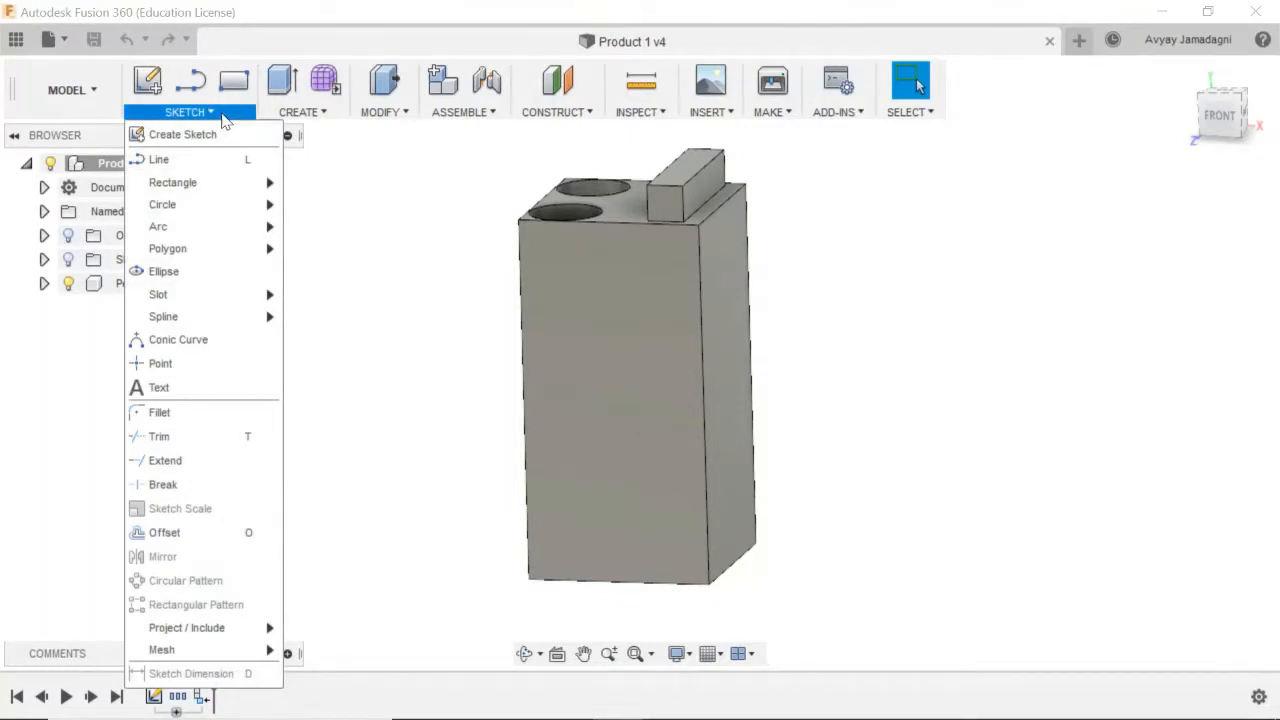
click(222, 130)
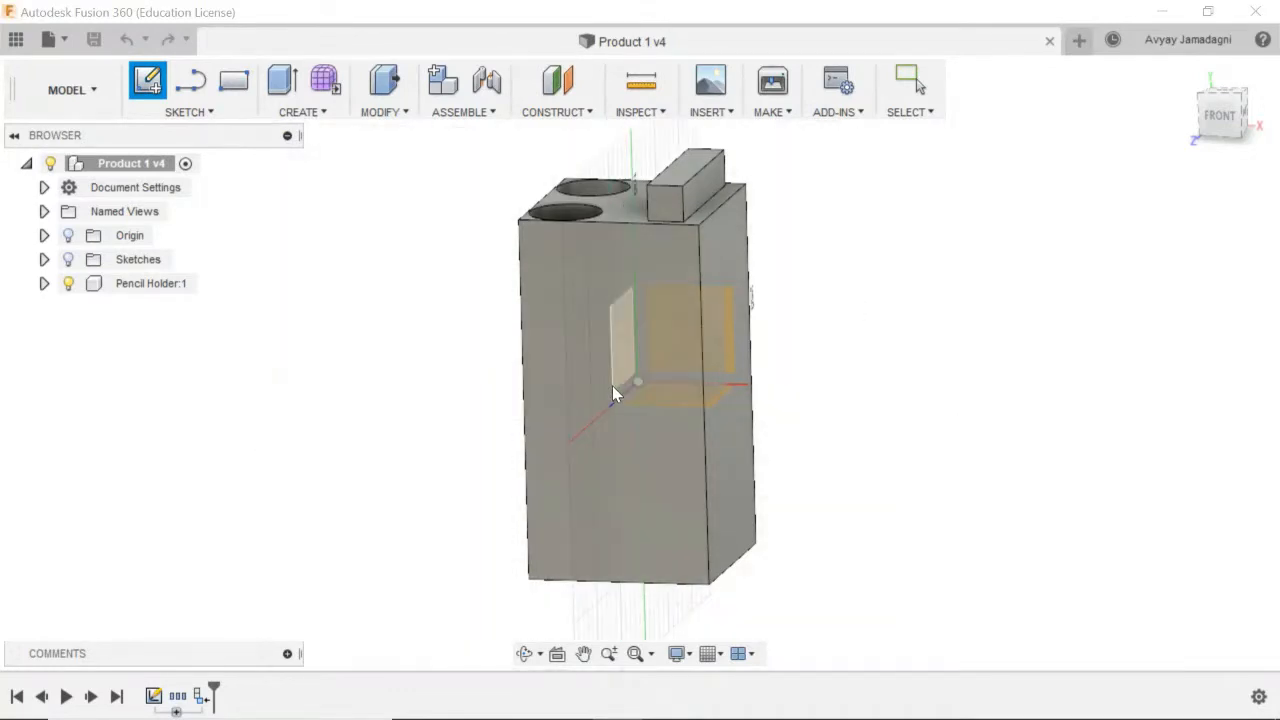
click(569, 356)
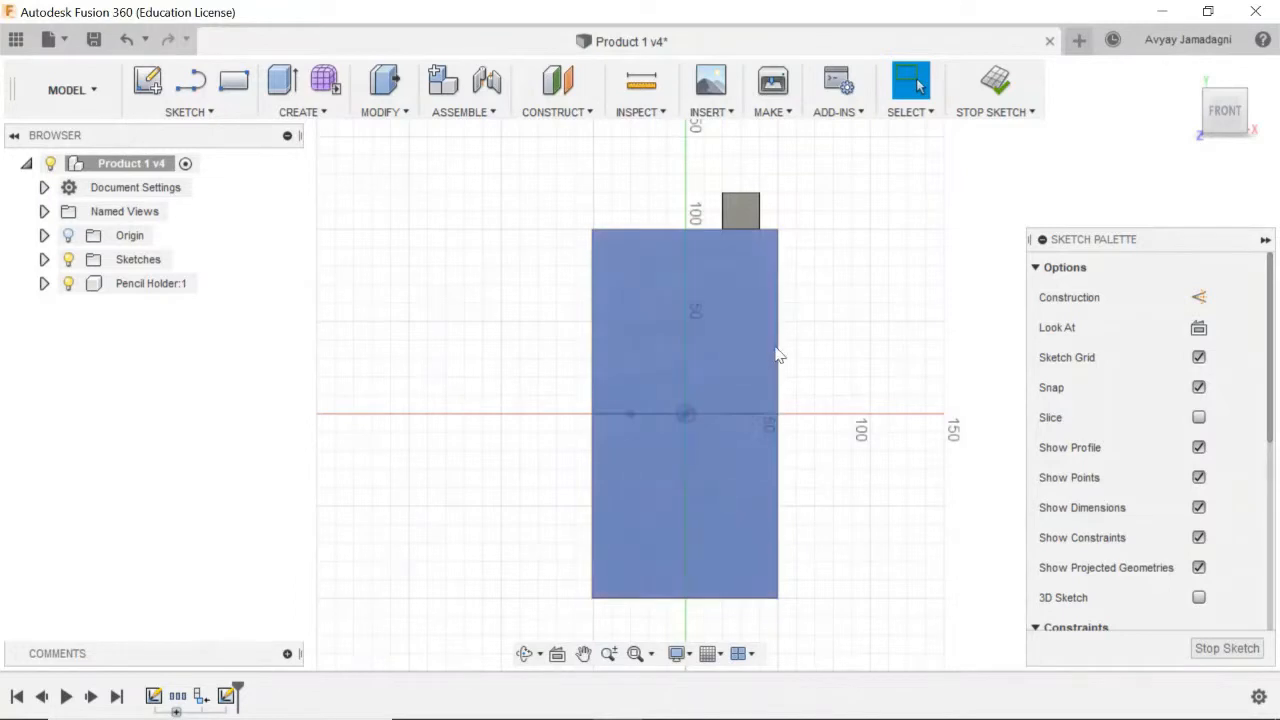
Step: Sketch a 10 by 10 mm rectangle near the upper-left corner of the pencil holder's front face
middle_drag(840, 334, 704, 306)
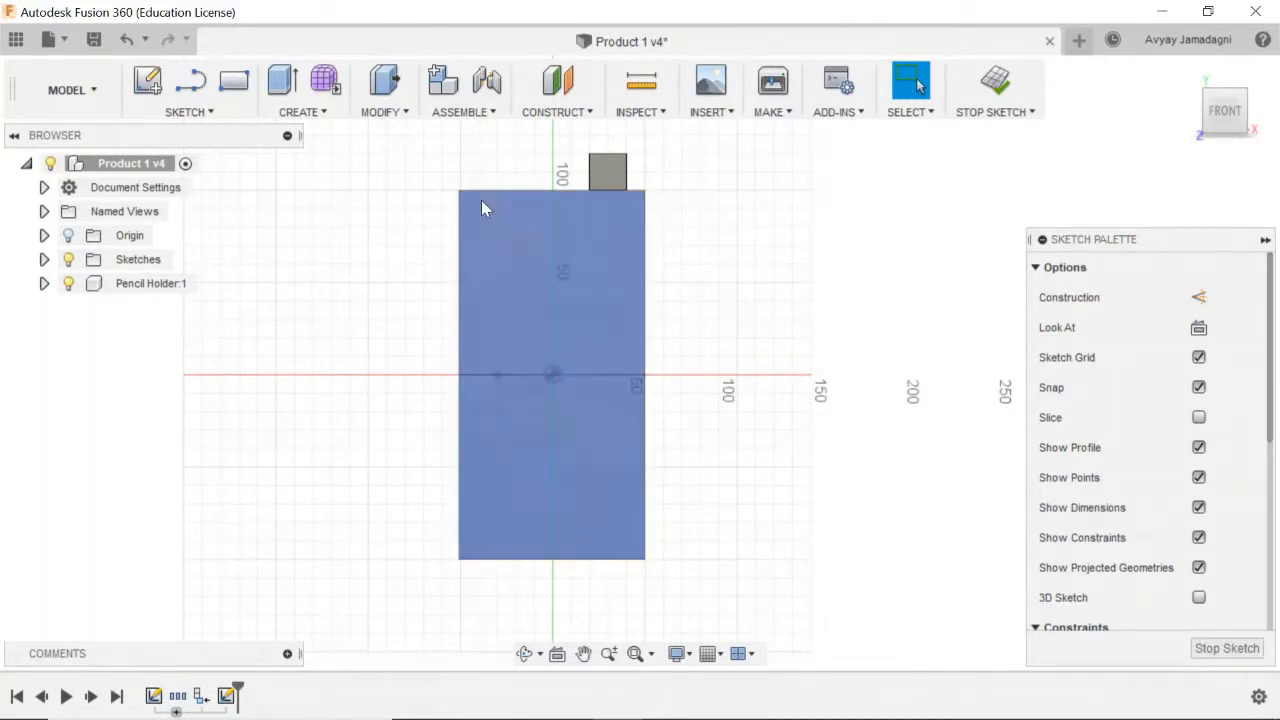
scroll(478, 218, up, 3)
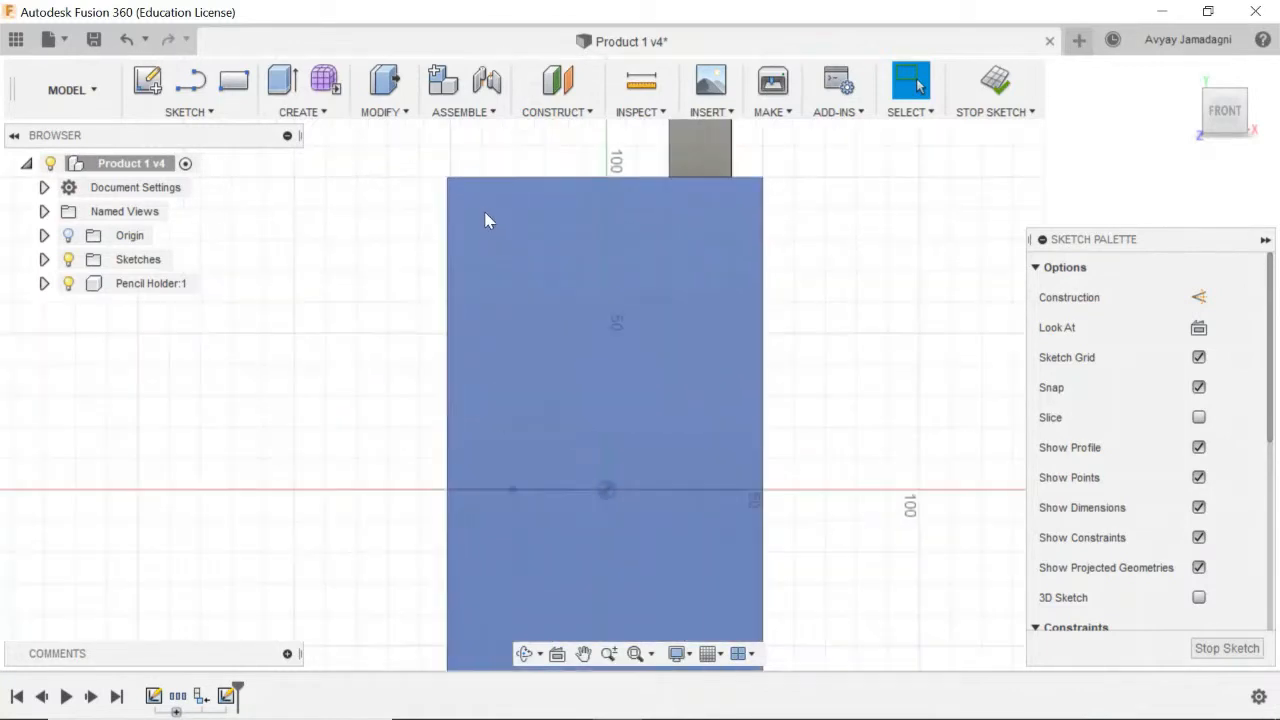
scroll(485, 220, up, 4)
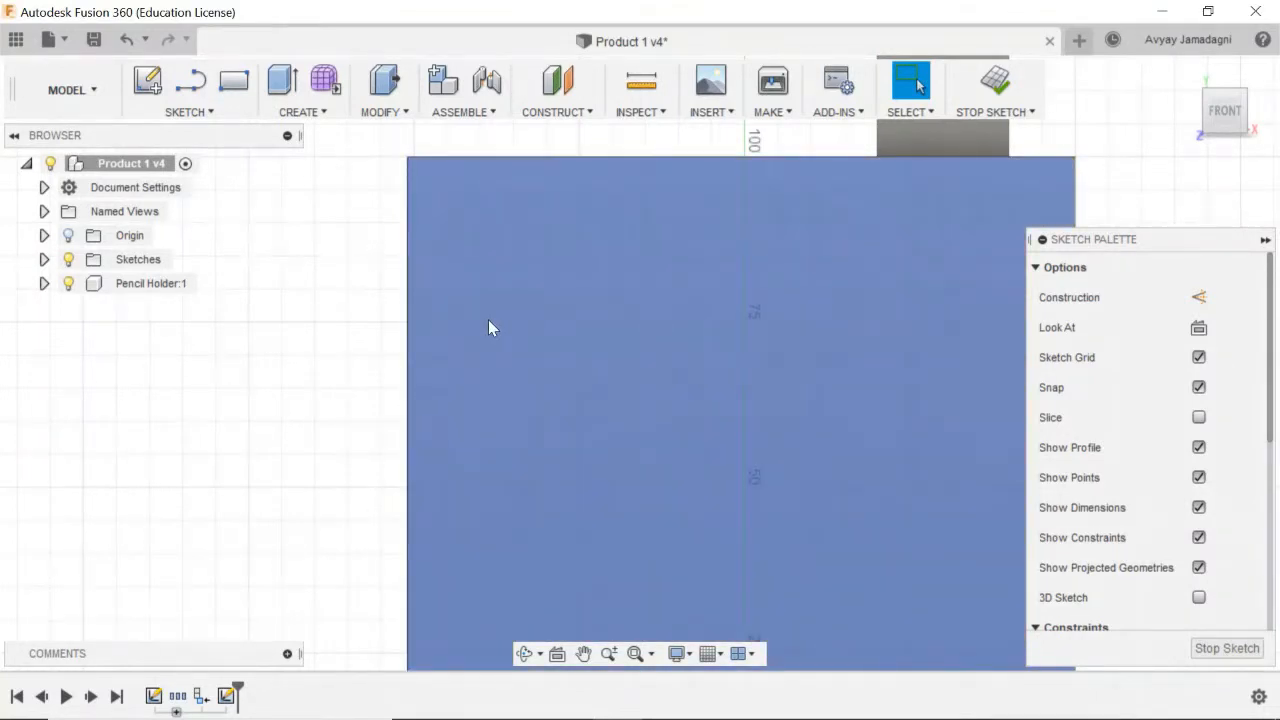
key(r)
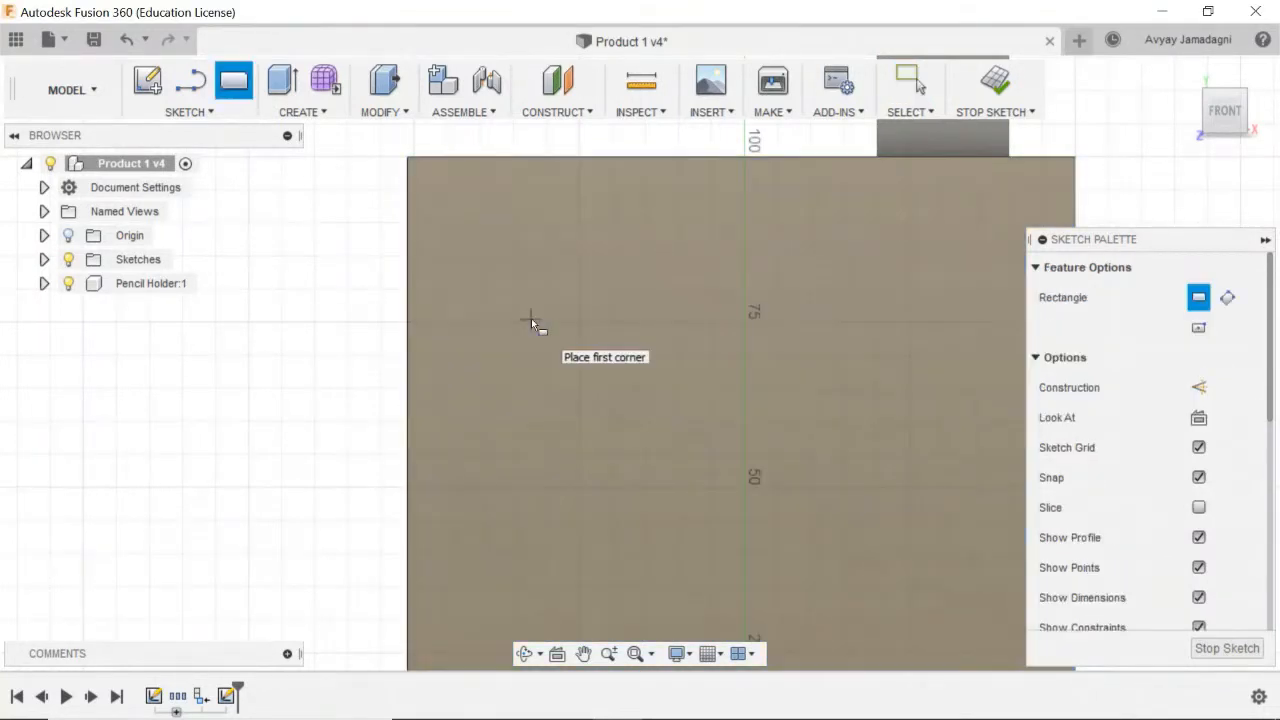
click(447, 190)
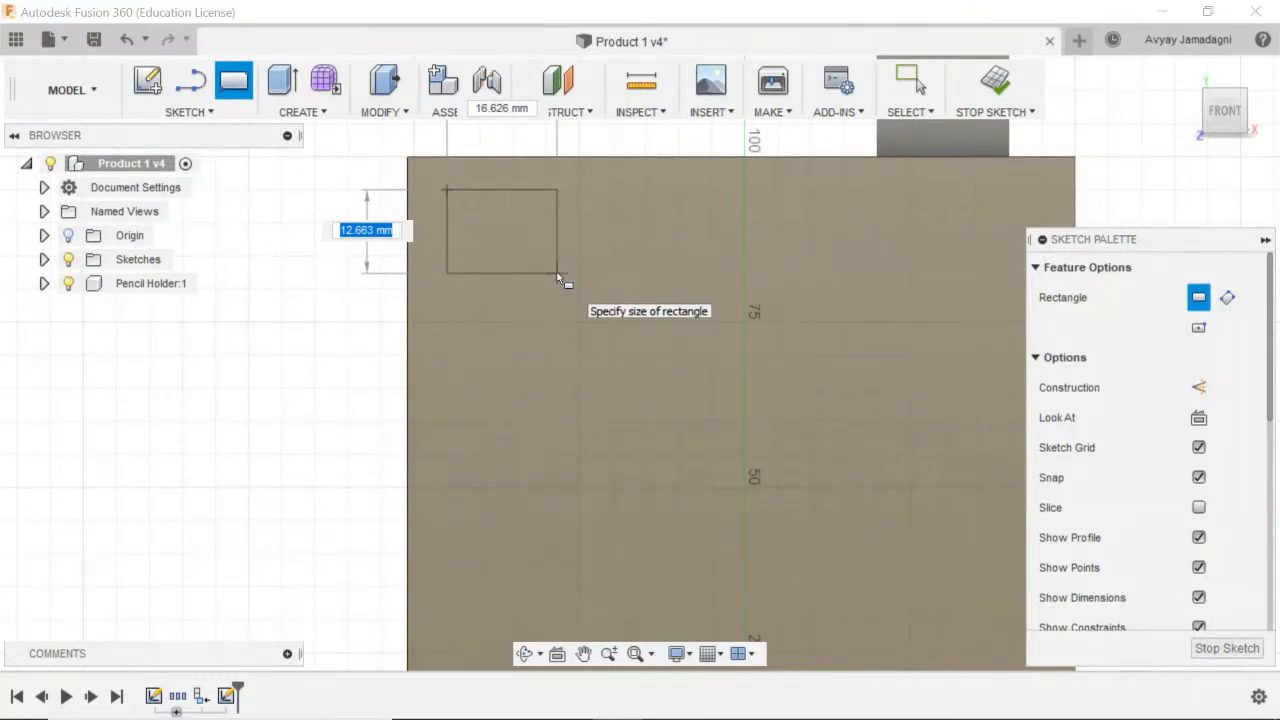
text(10)
key(Tab)
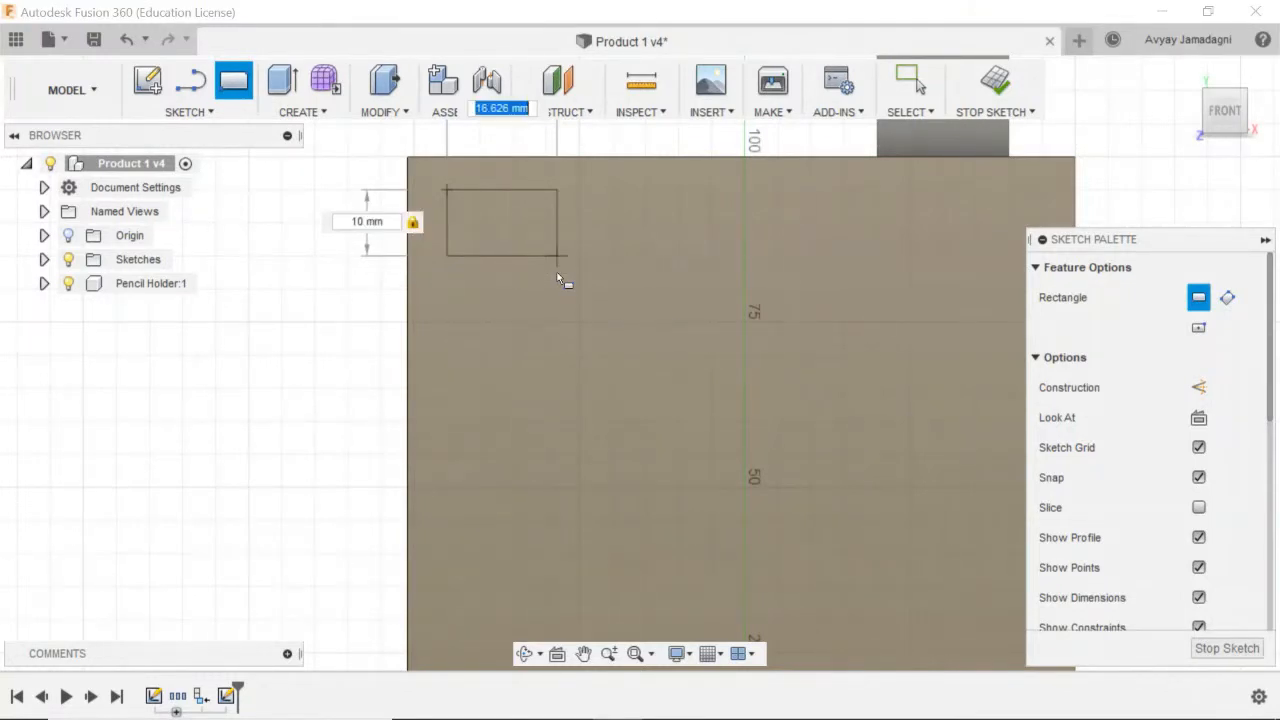
text(10)
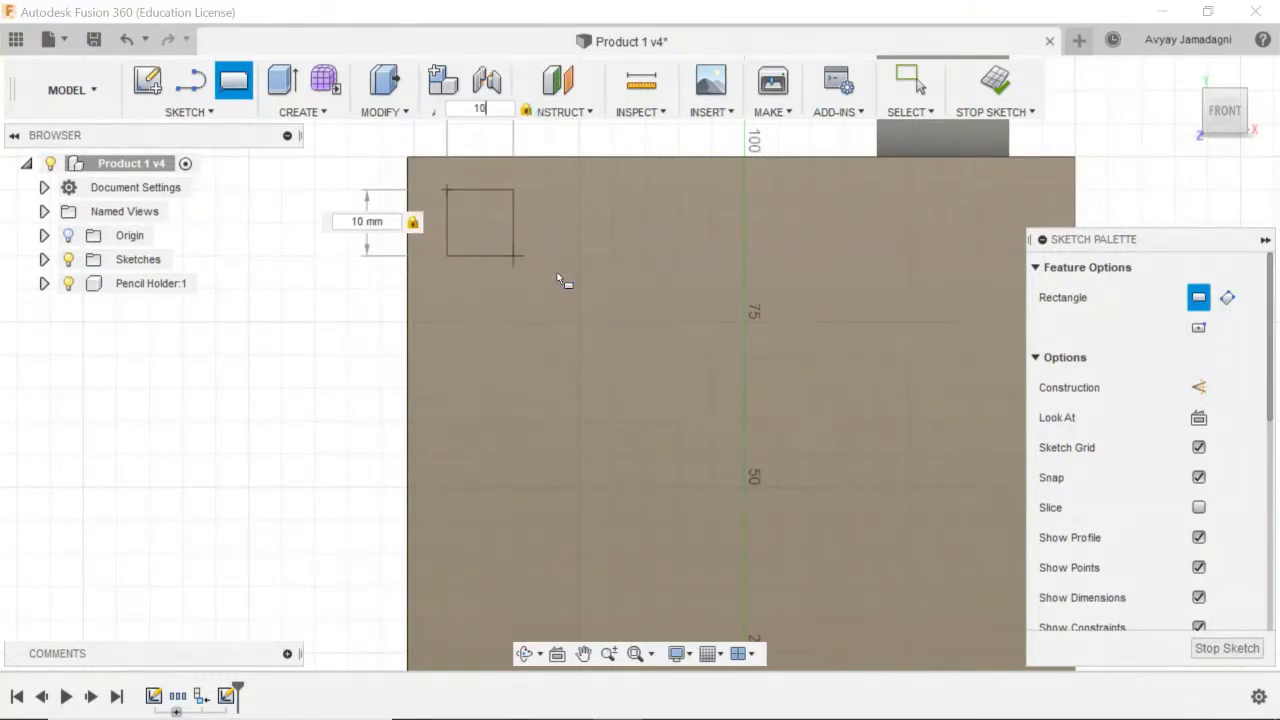
key(Return)
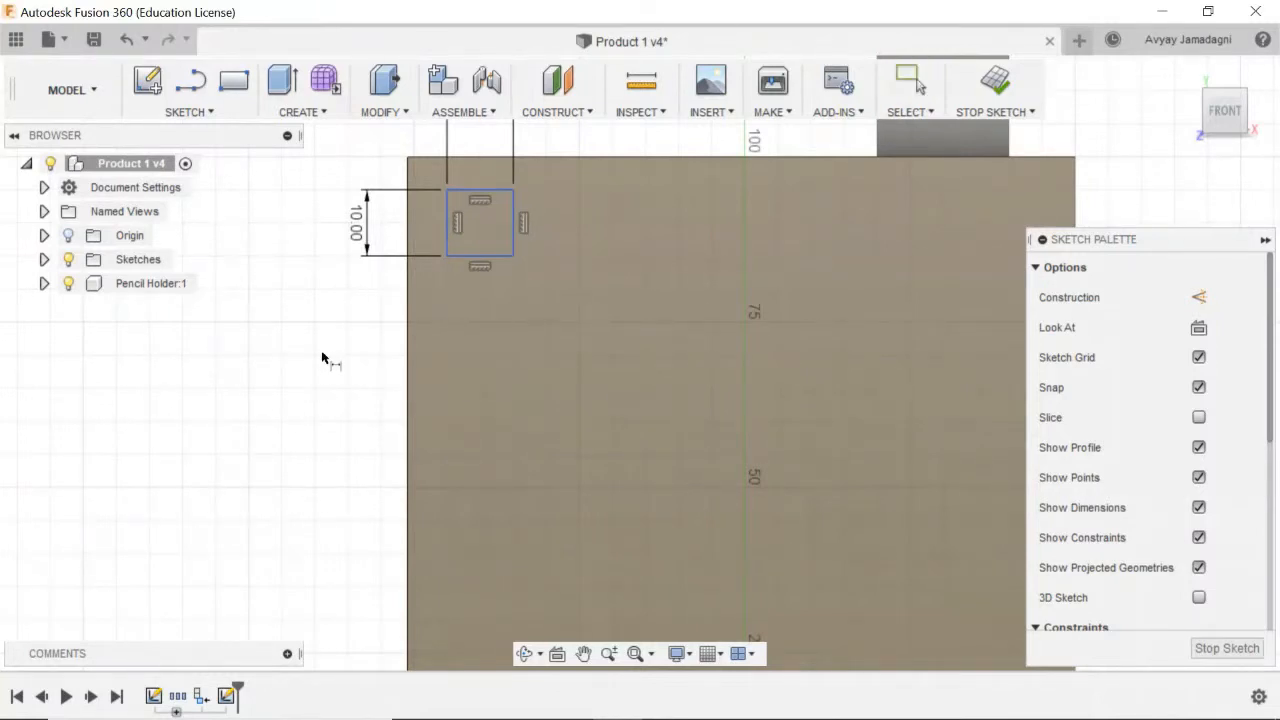
Step: Dimension the square's left side 5 mm from the left edge of the front face
click(447, 212)
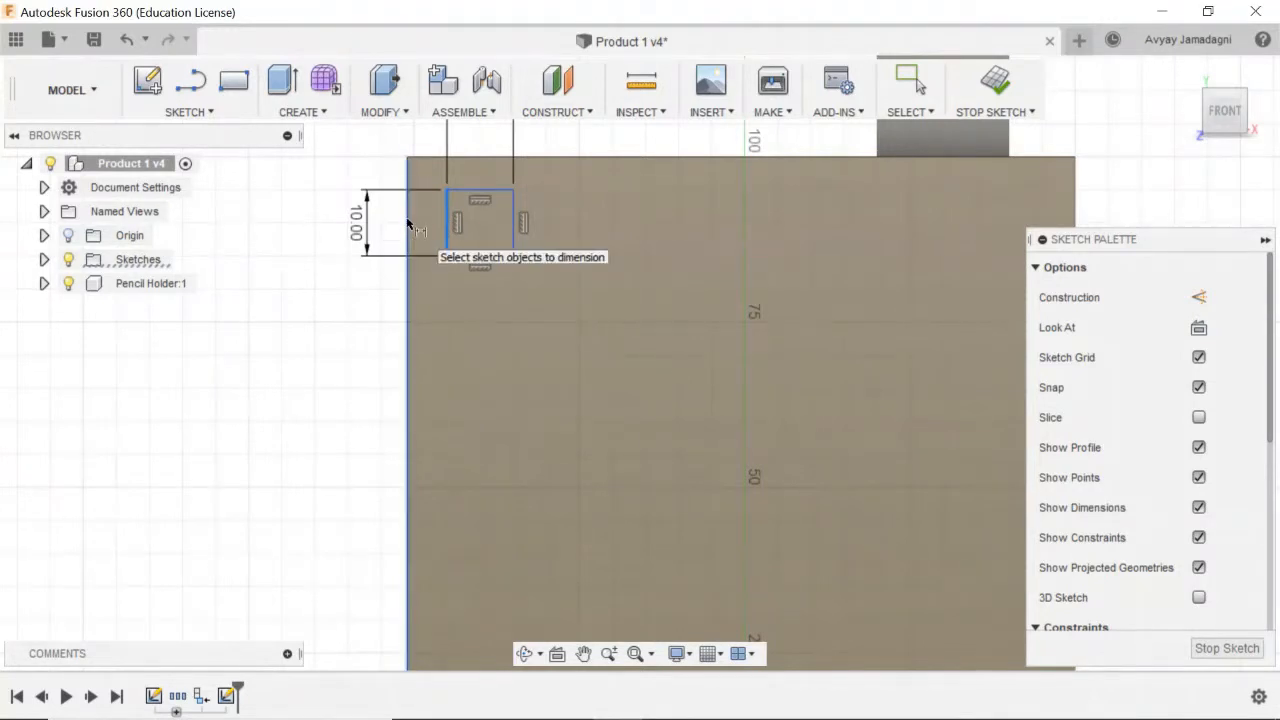
click(408, 222)
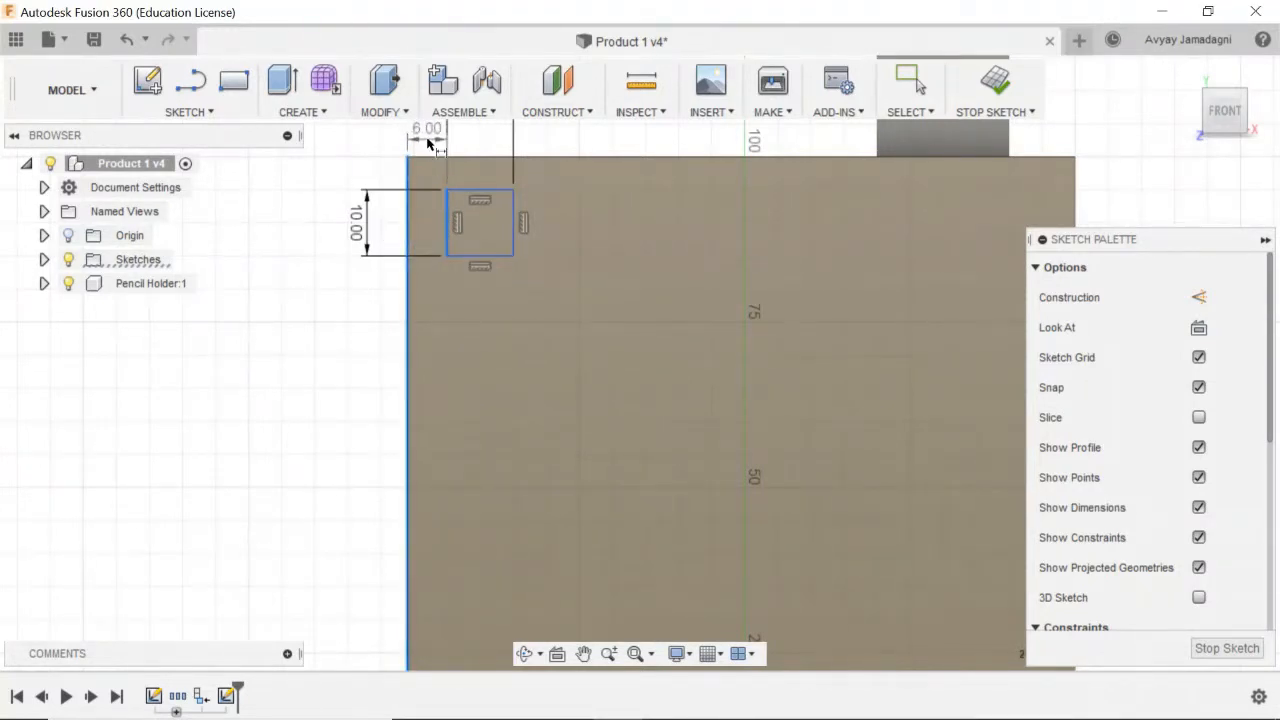
click(427, 143)
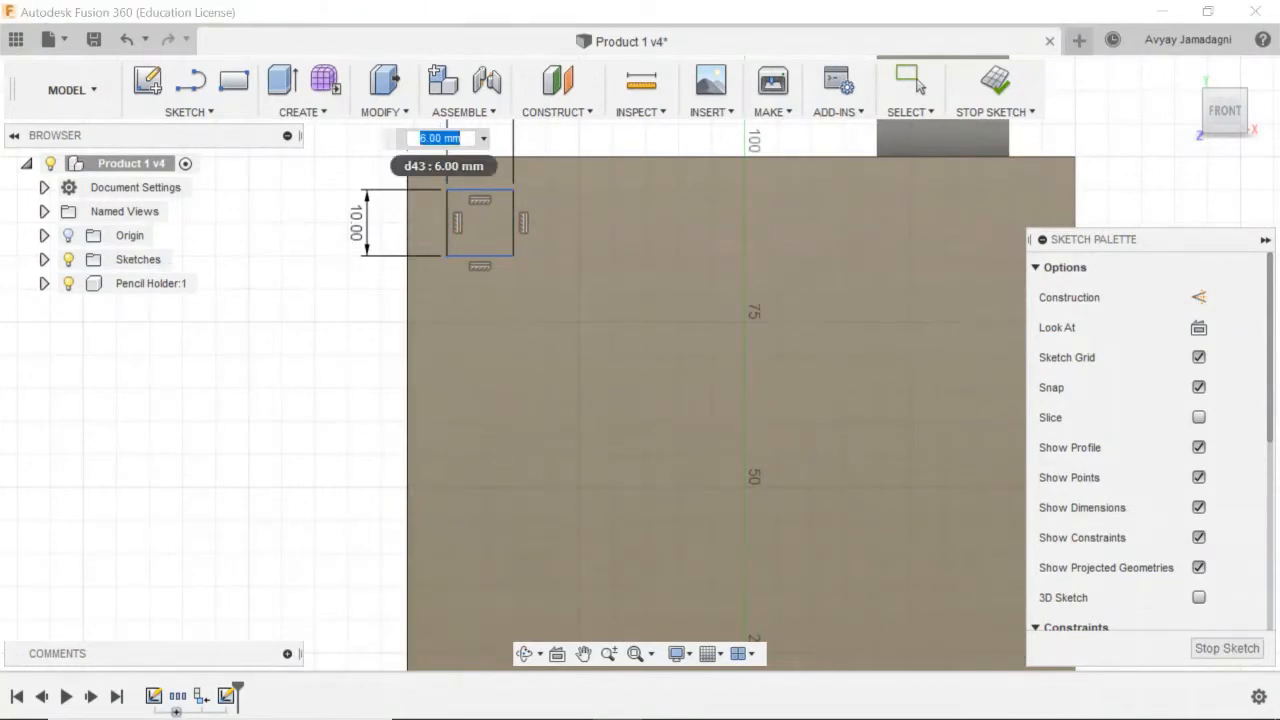
text(5)
key(Return)
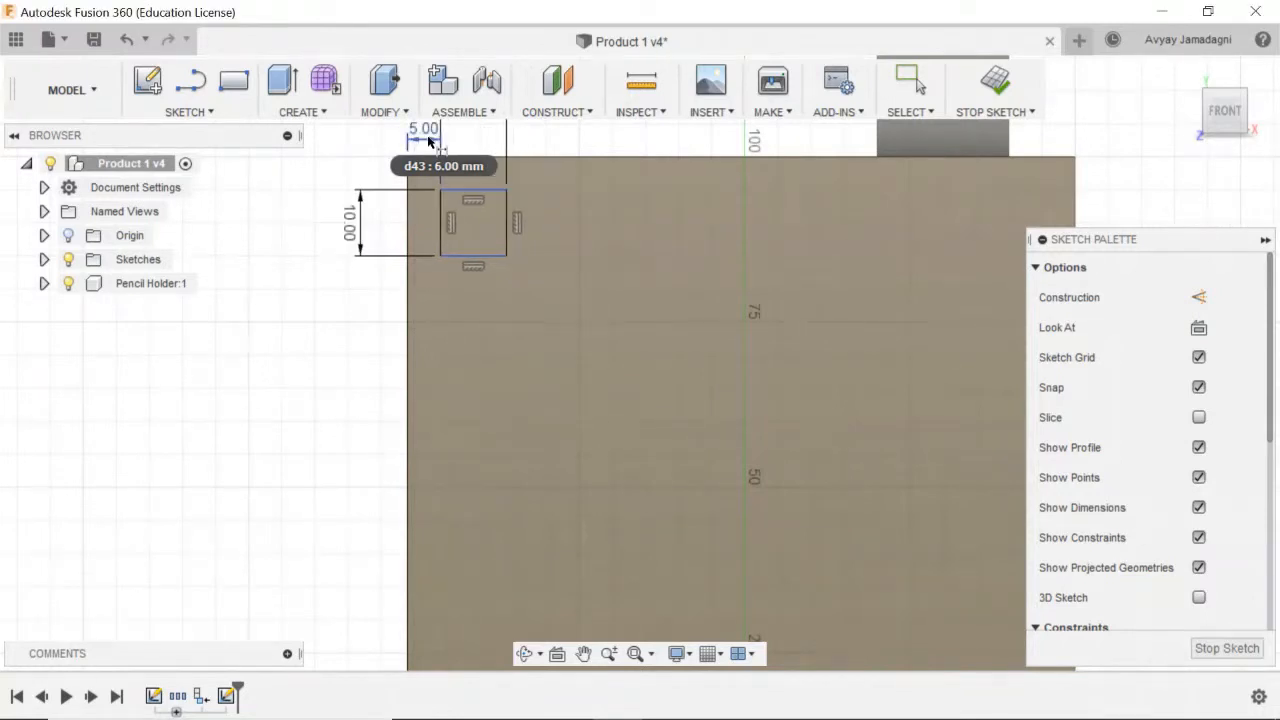
Step: Dimension the square's upper side 5 mm from the top edge of the front face
middle_drag(498, 226, 486, 319)
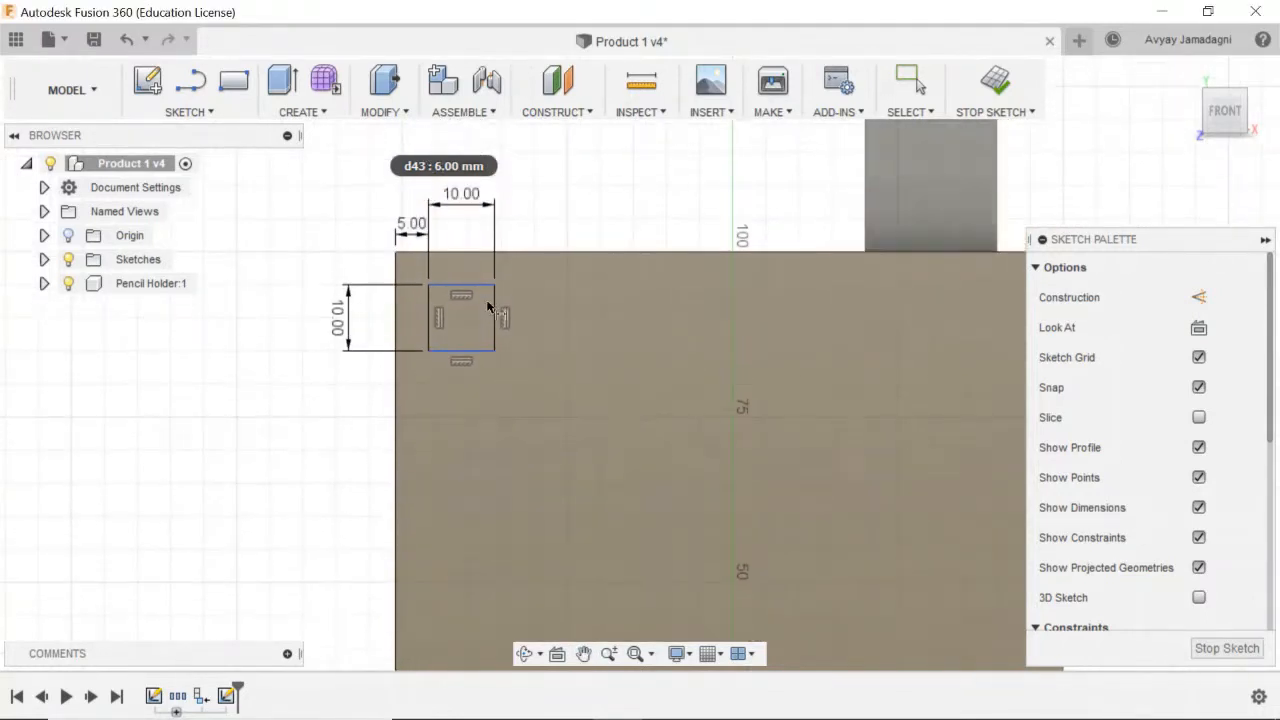
scroll(484, 301, up, 1)
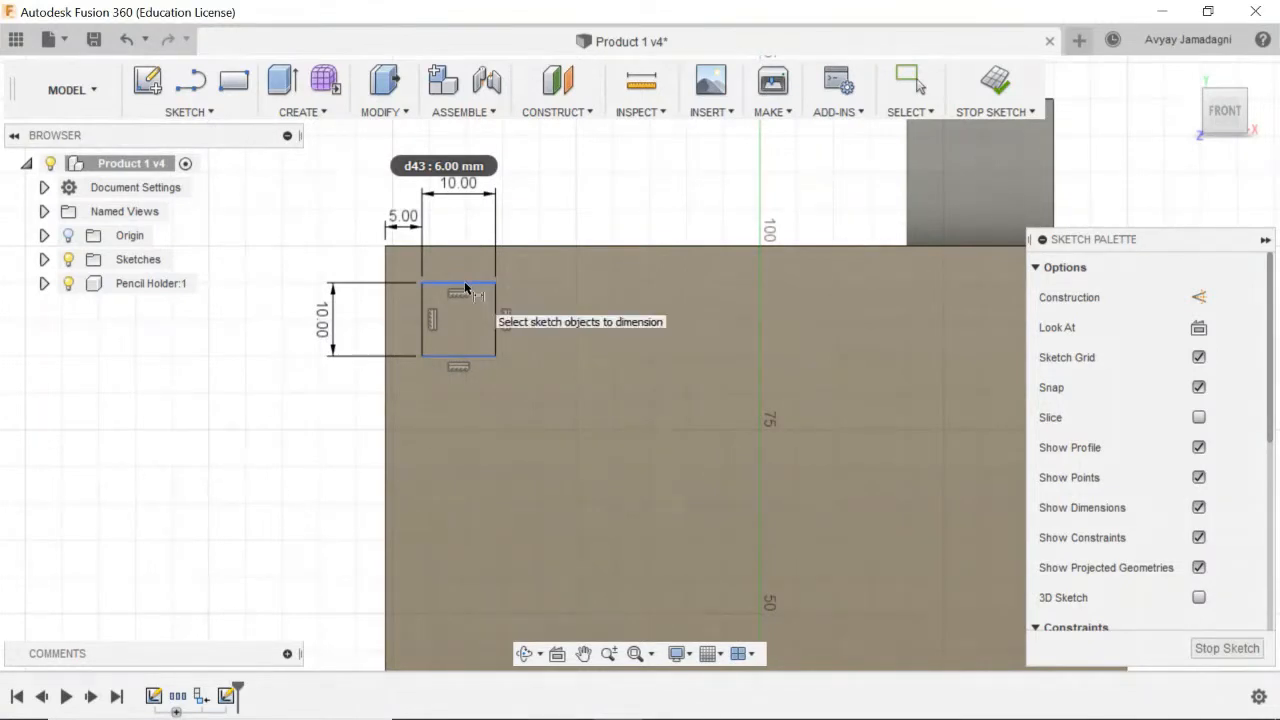
click(468, 285)
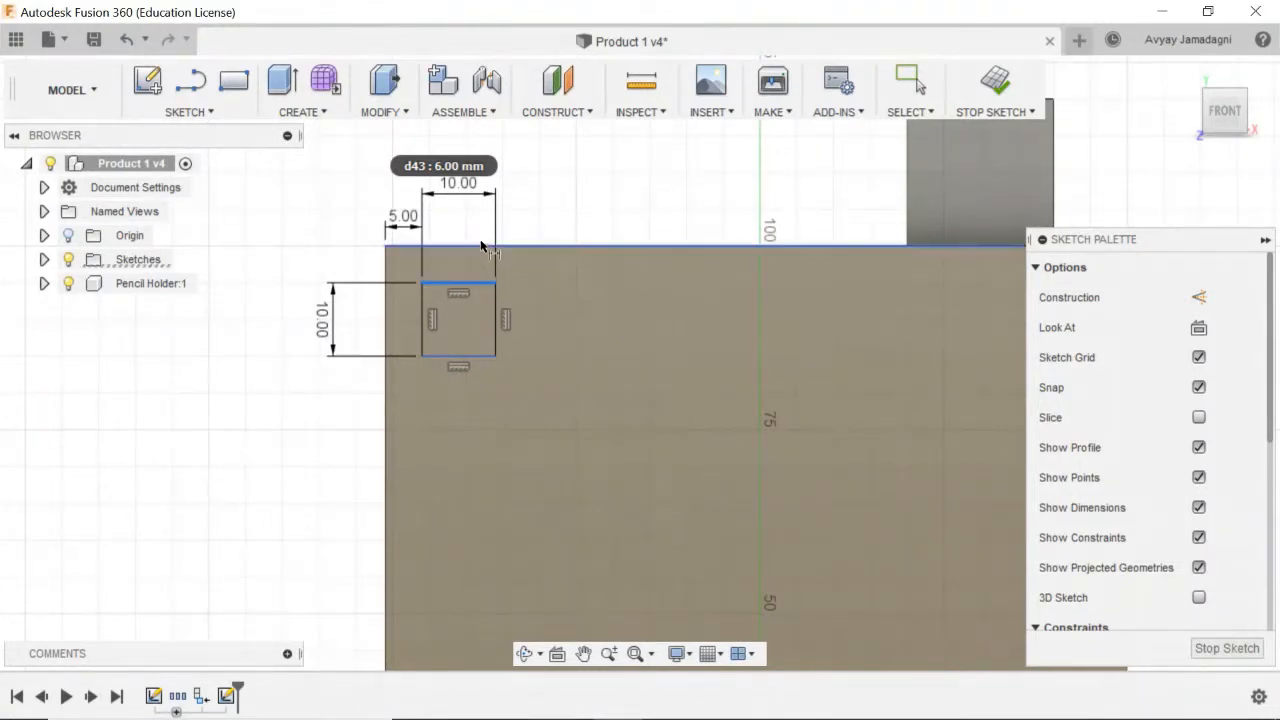
click(481, 246)
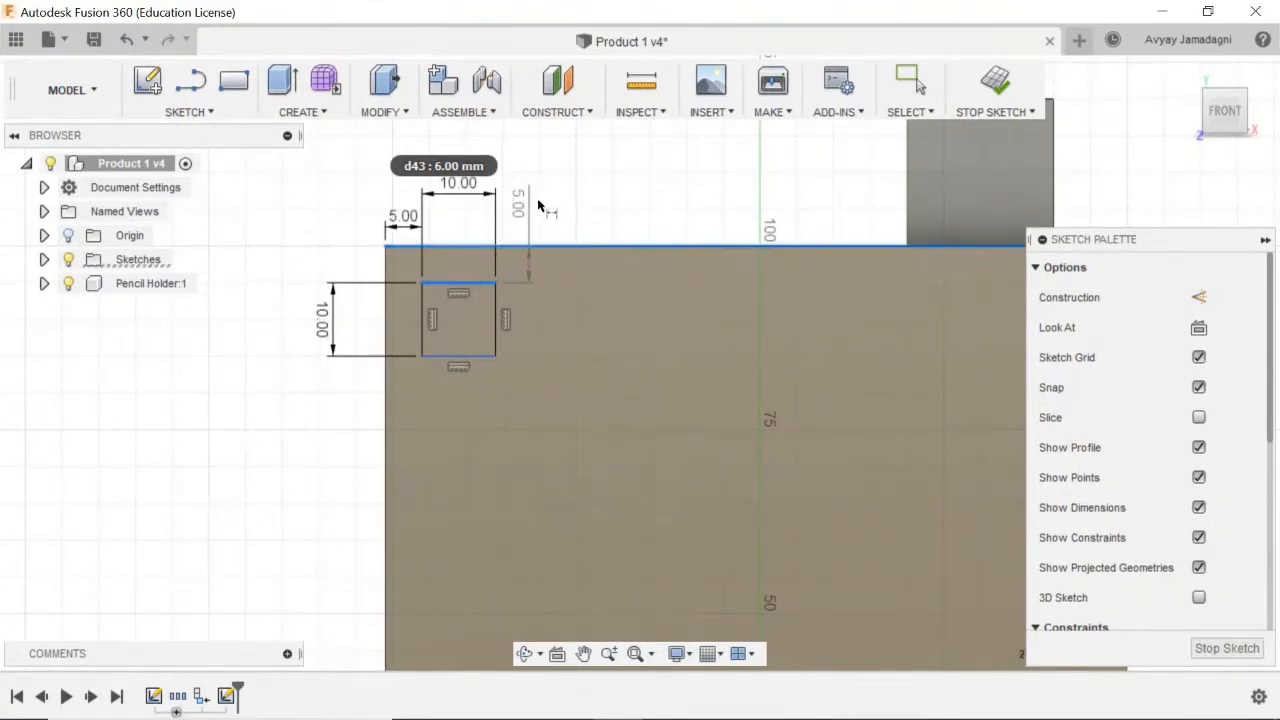
click(602, 205)
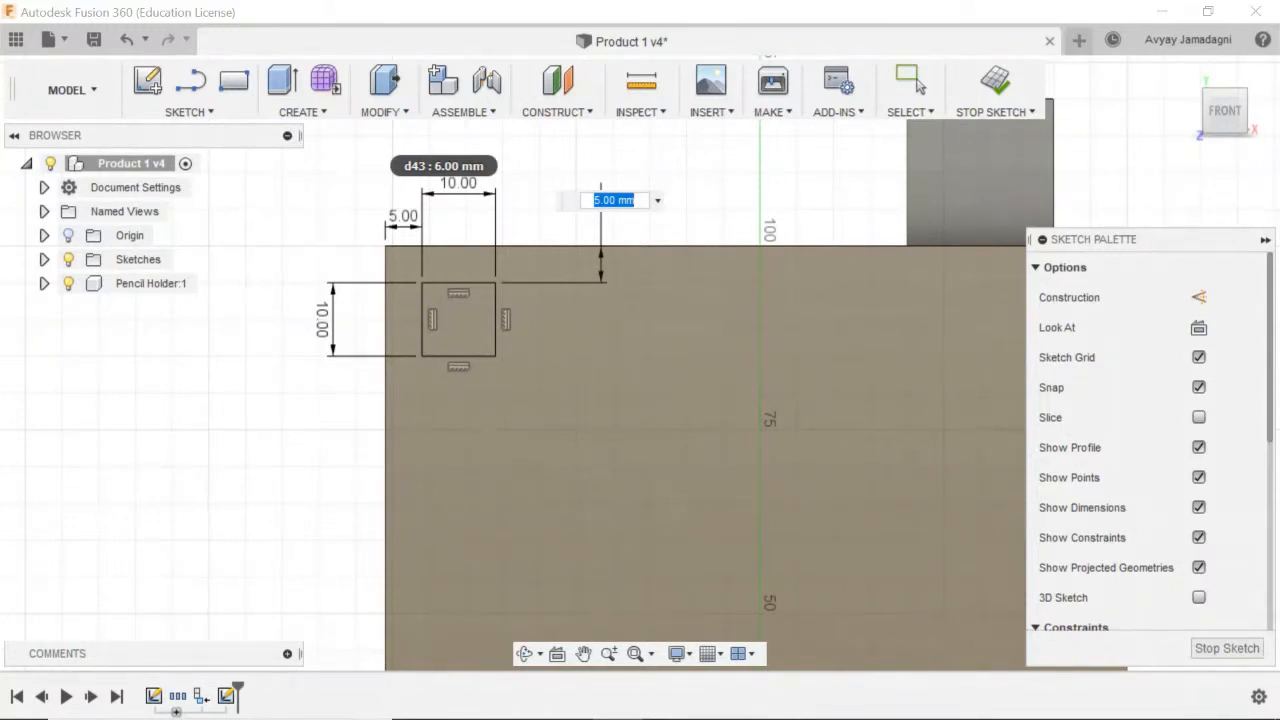
text(5)
key(Return)
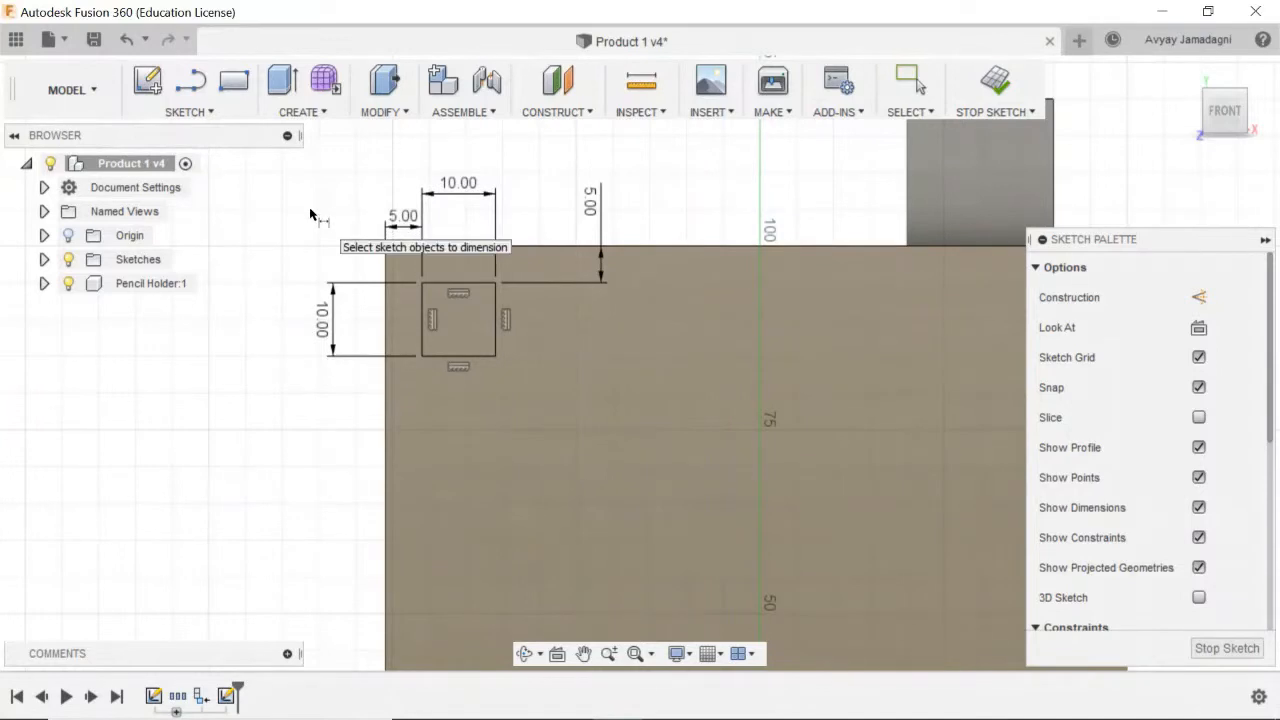
key(Escape)
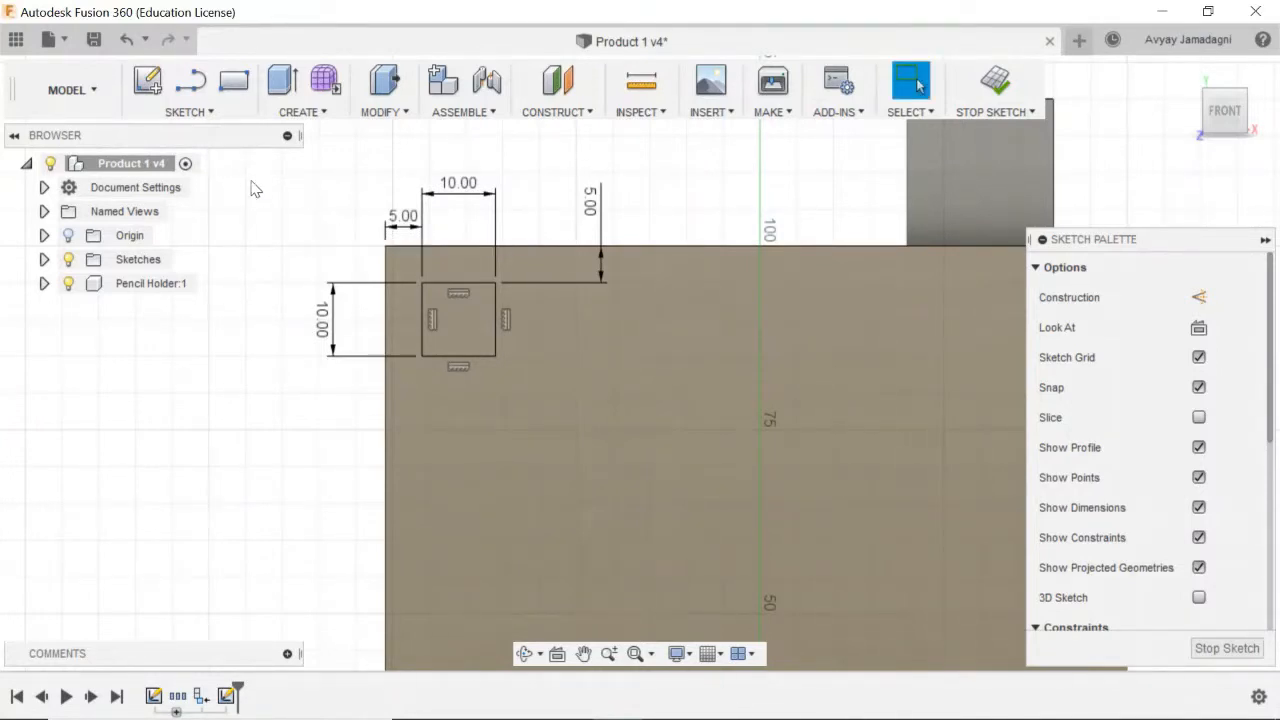
click(214, 113)
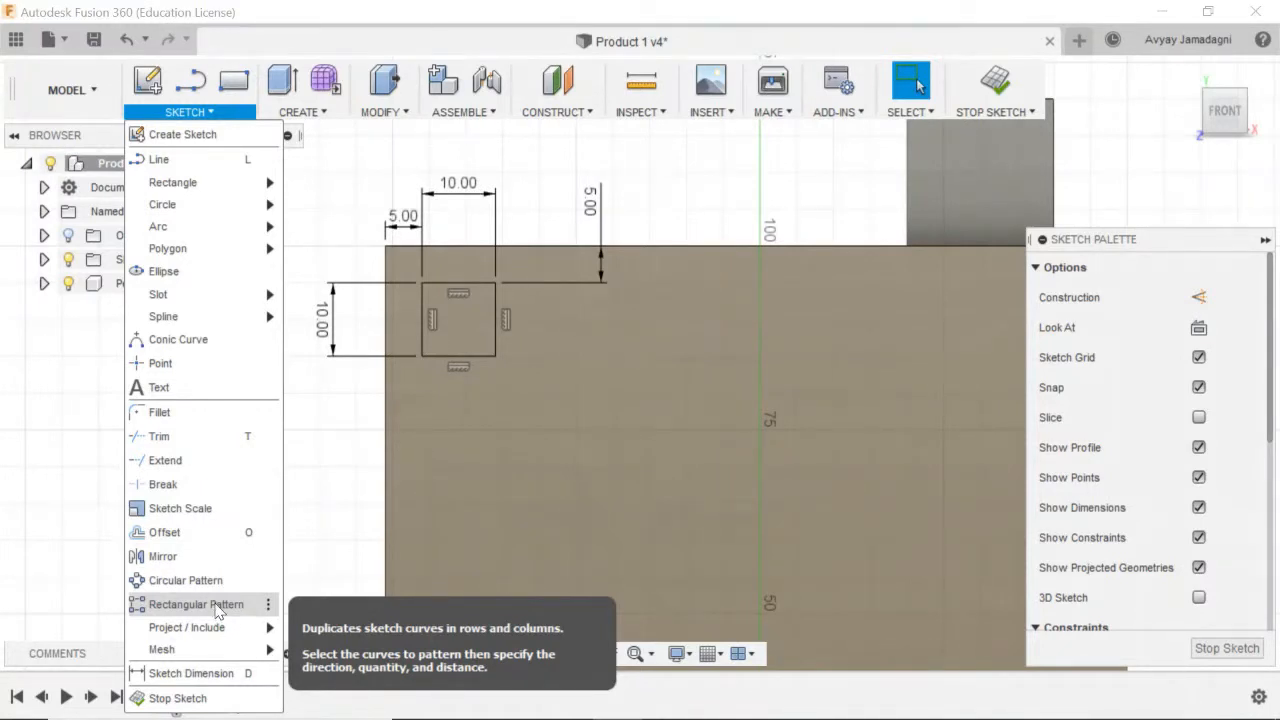
click(310, 524)
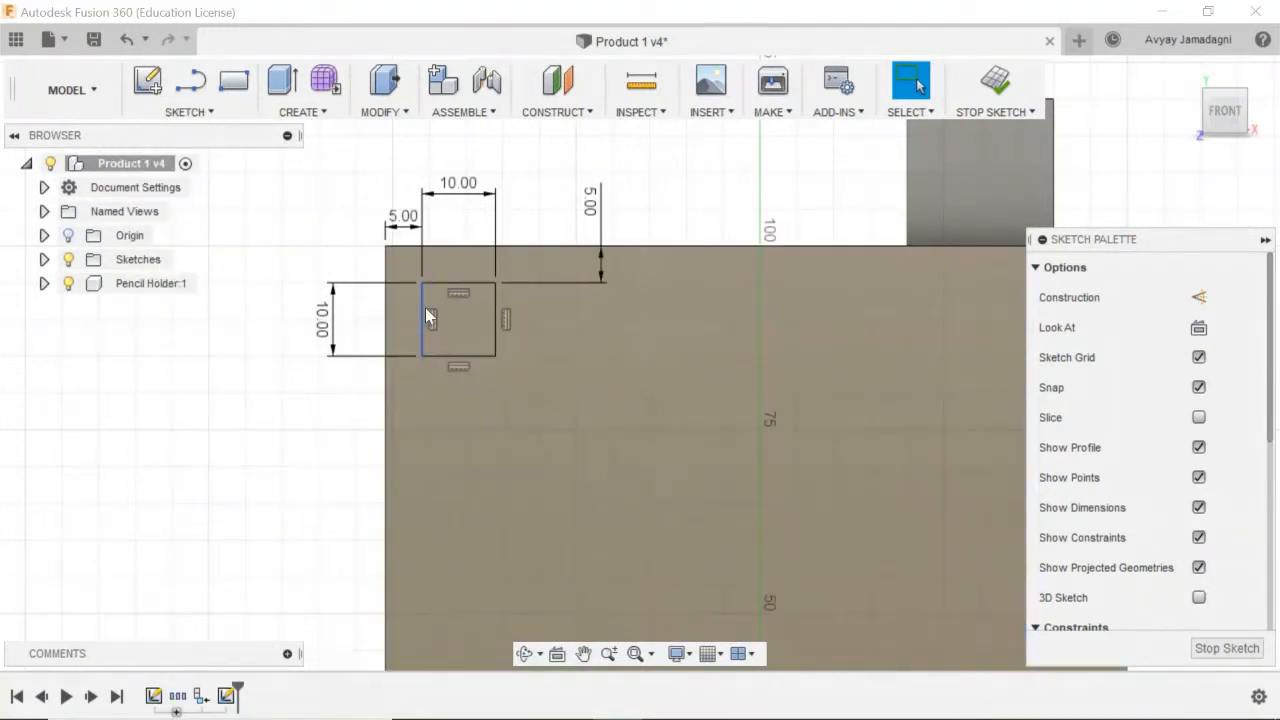
Step: Measure the front face's width between its vertical edges and the distance from the square's right side to the face's right edge
scroll(508, 316, down, 2)
middle_drag(508, 316, 432, 307)
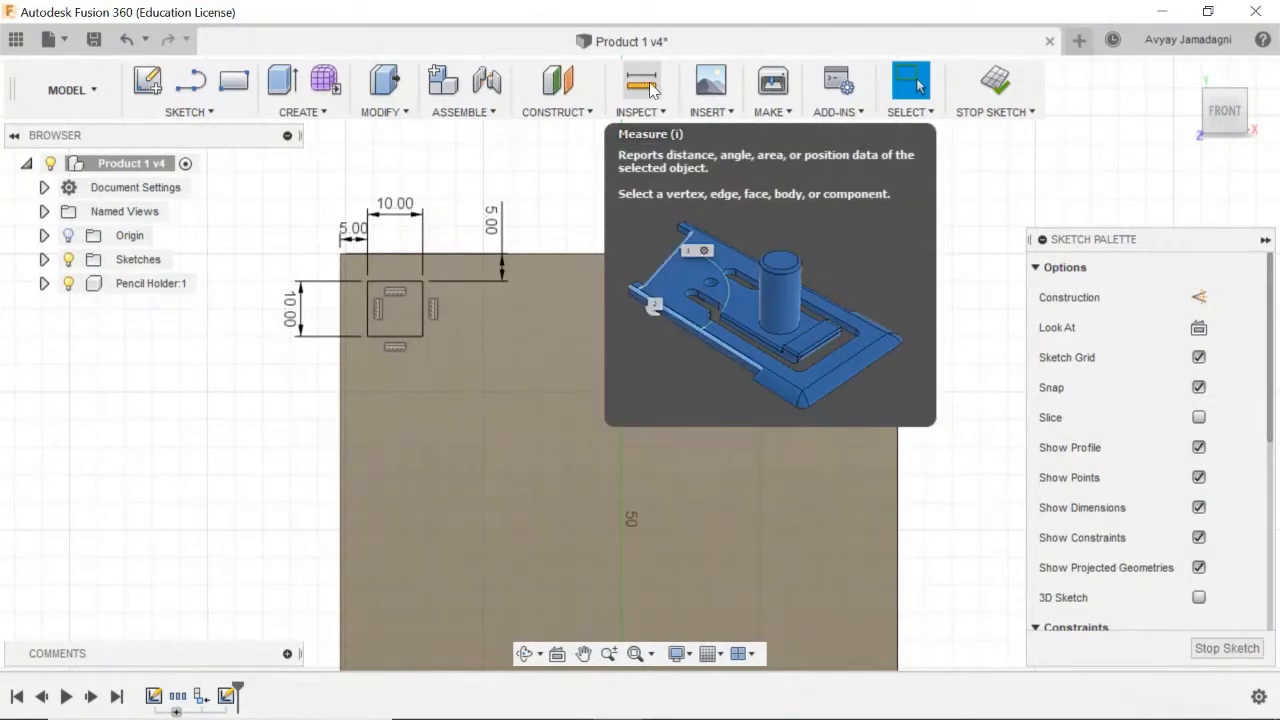
click(642, 86)
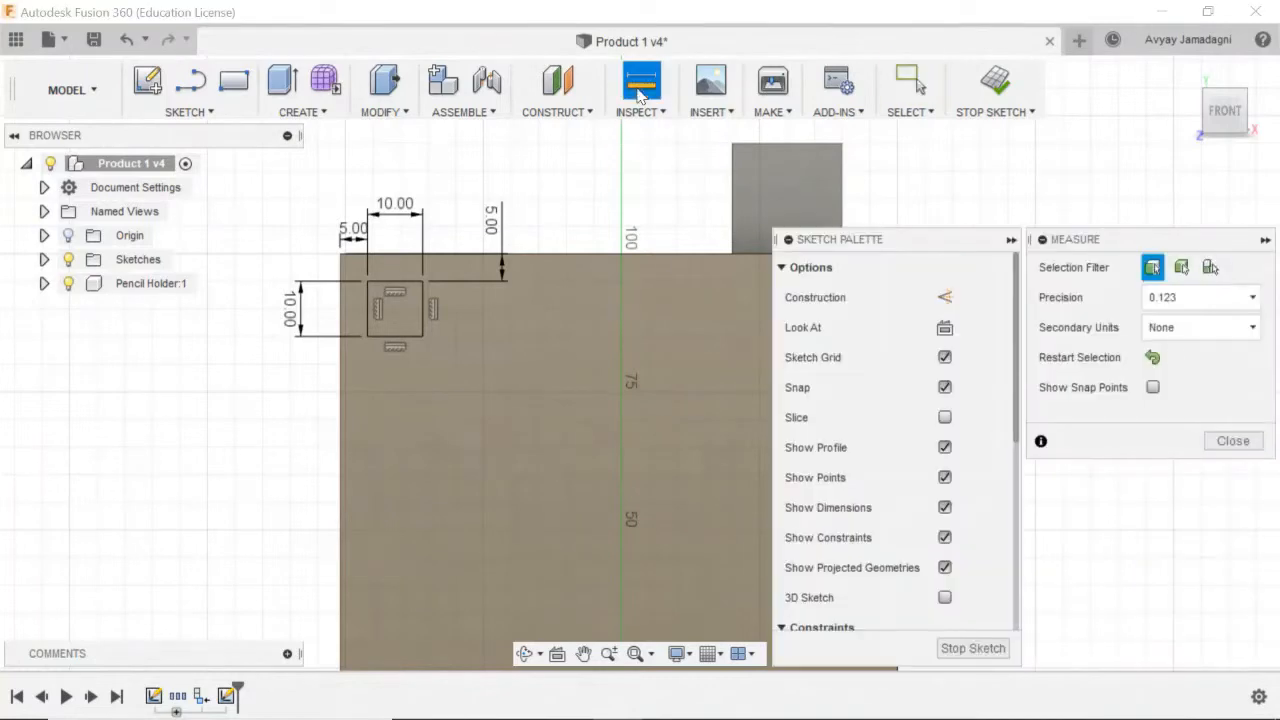
click(341, 480)
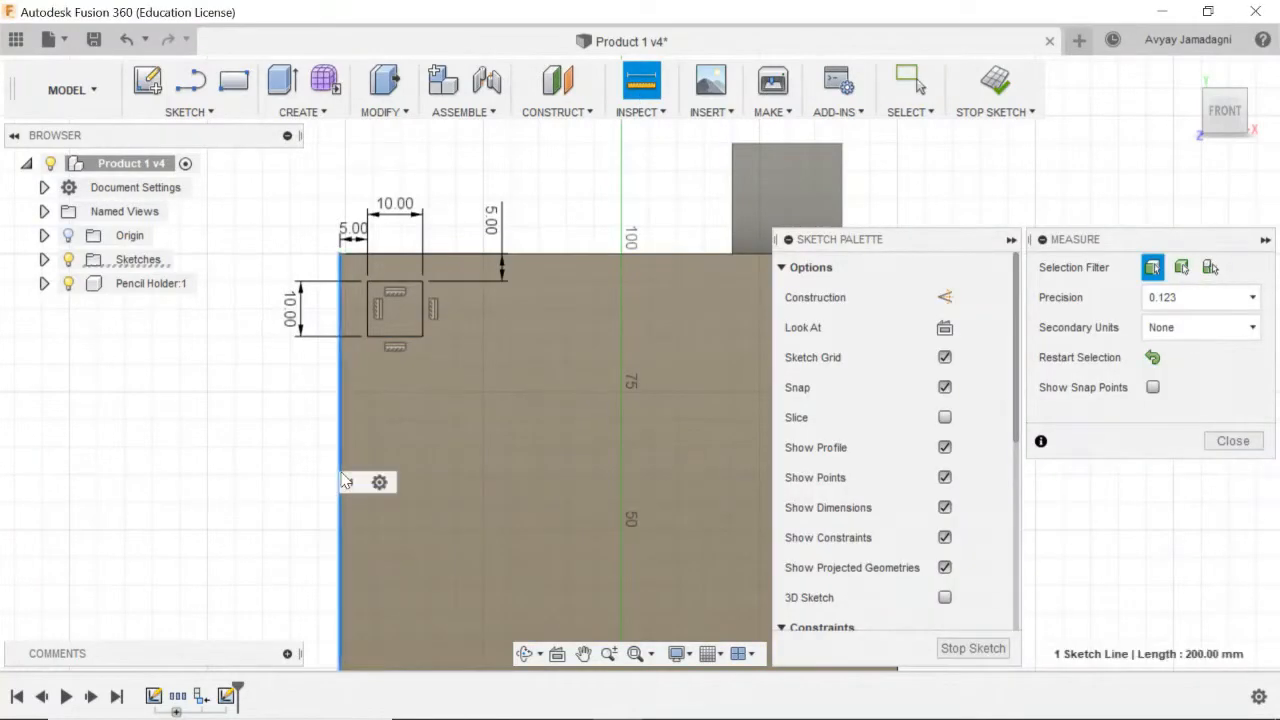
middle_drag(608, 371, 446, 403)
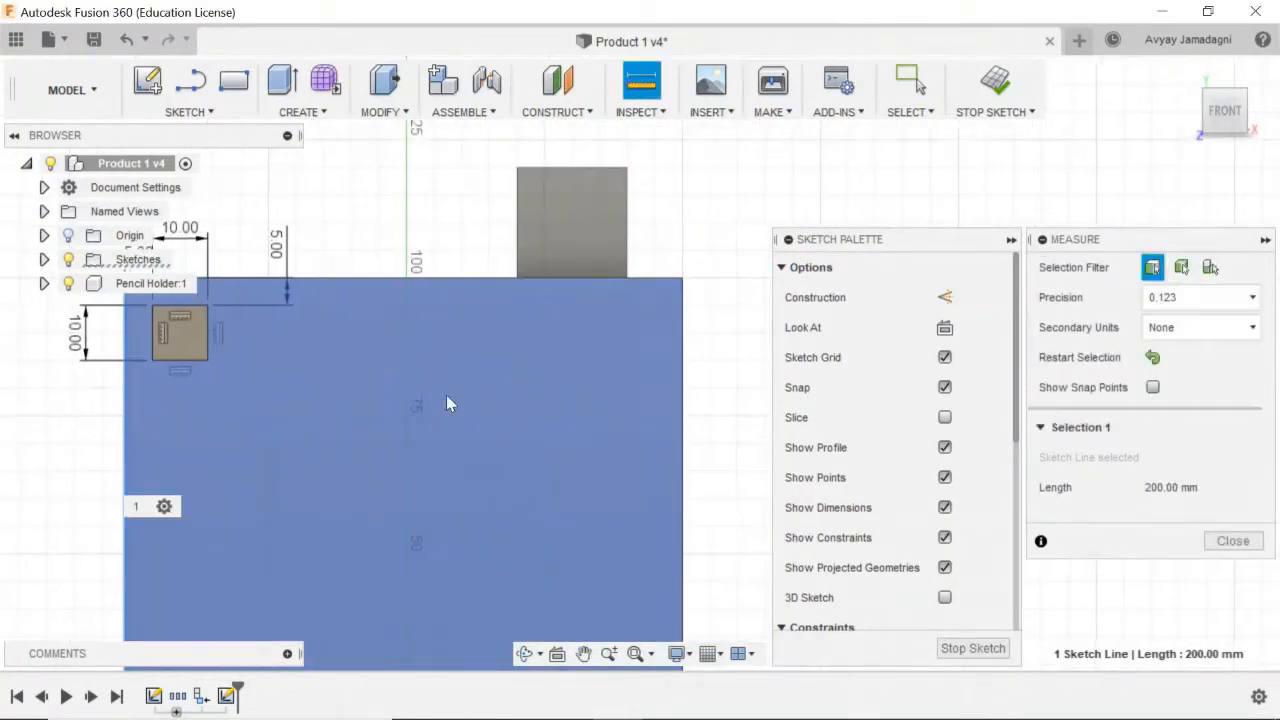
click(683, 343)
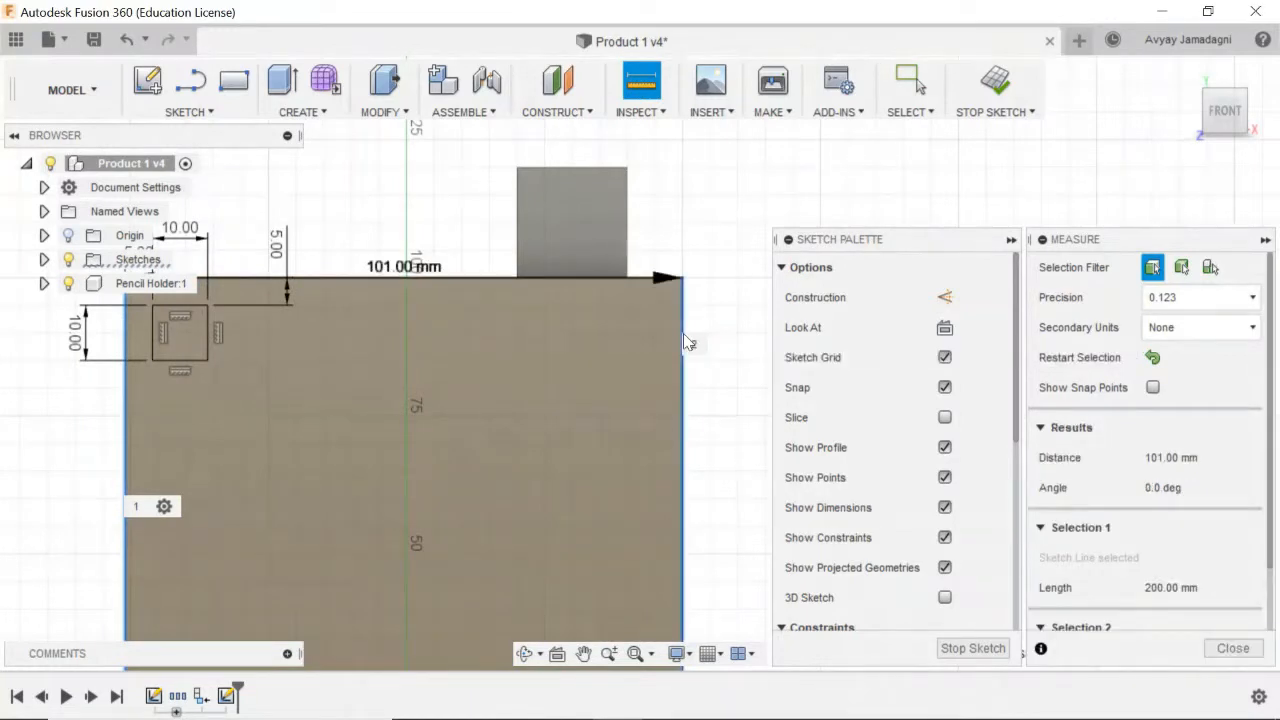
middle_drag(533, 420, 533, 420)
middle_drag(595, 440, 603, 445)
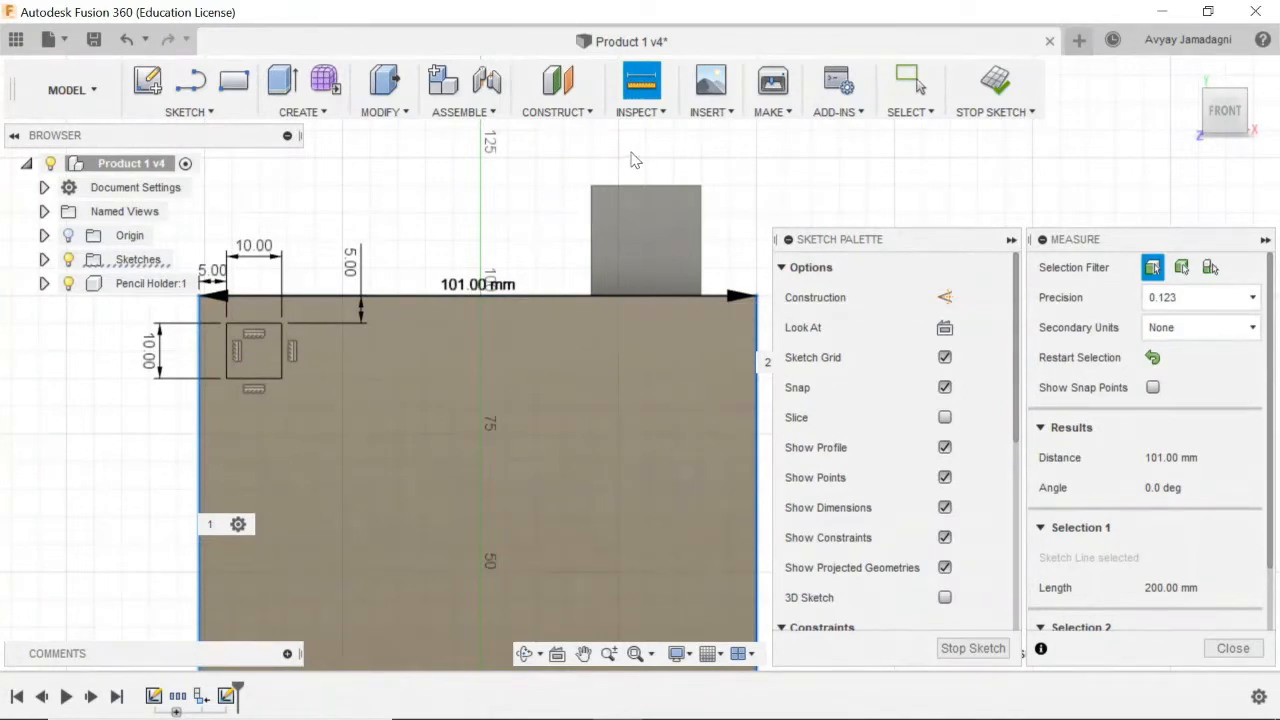
key(Escape)
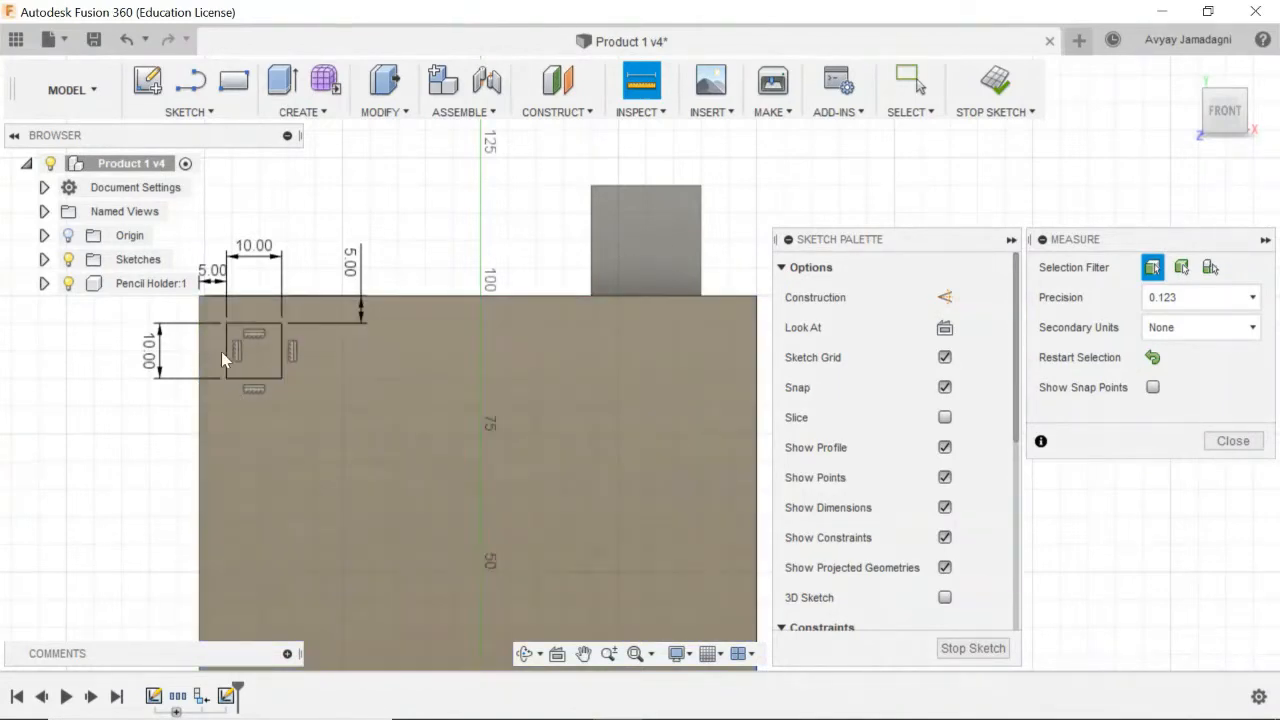
click(281, 344)
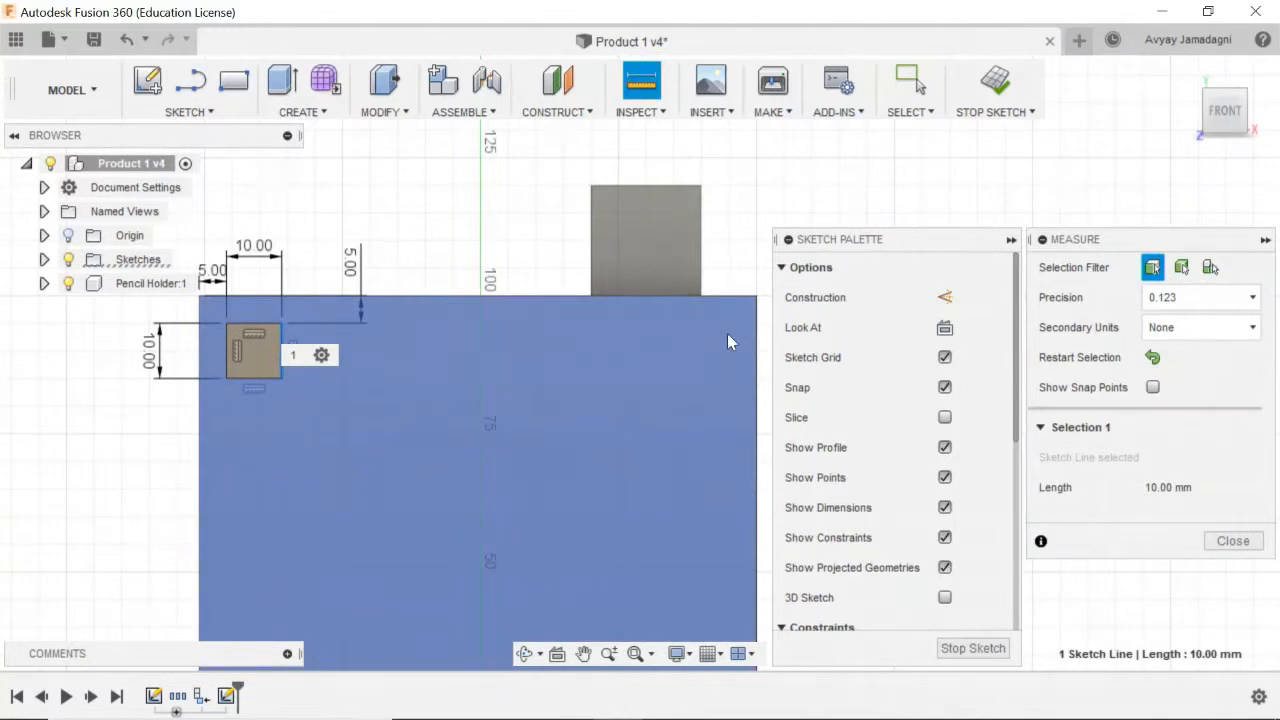
click(757, 345)
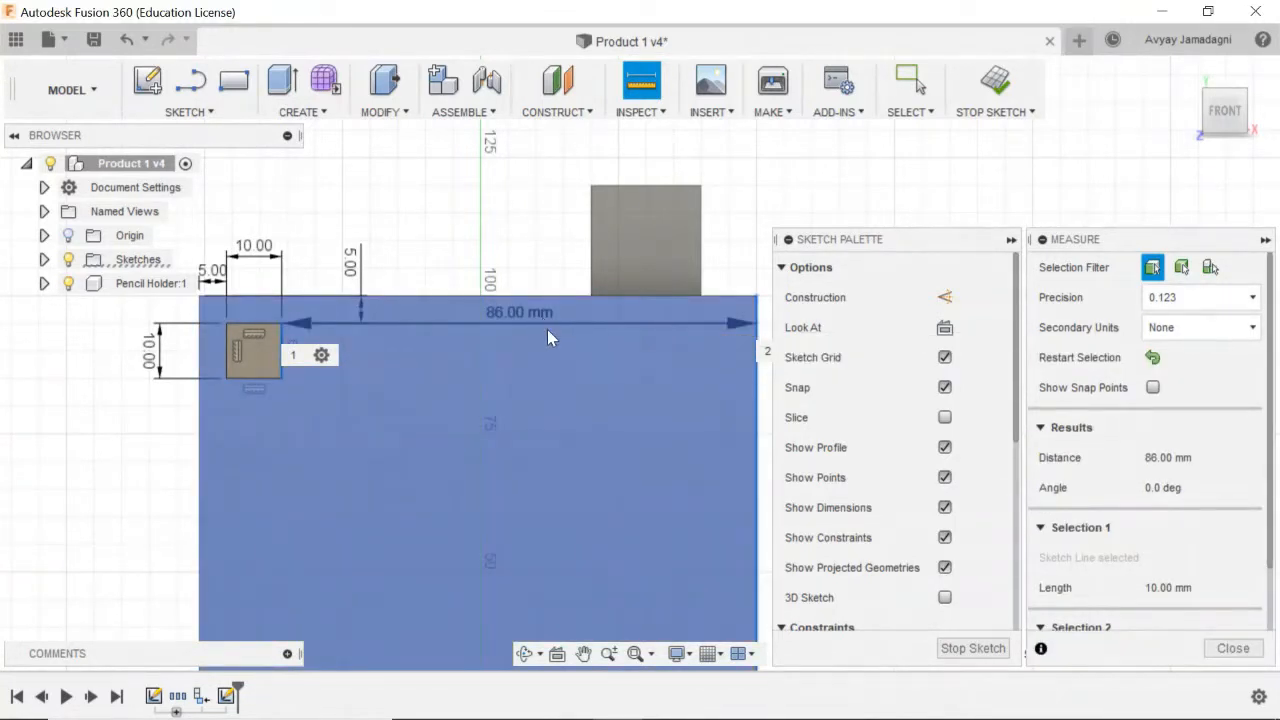
Step: Start a rectangular sketch pattern with the four sides of the 10 mm square as its objects
click(557, 246)
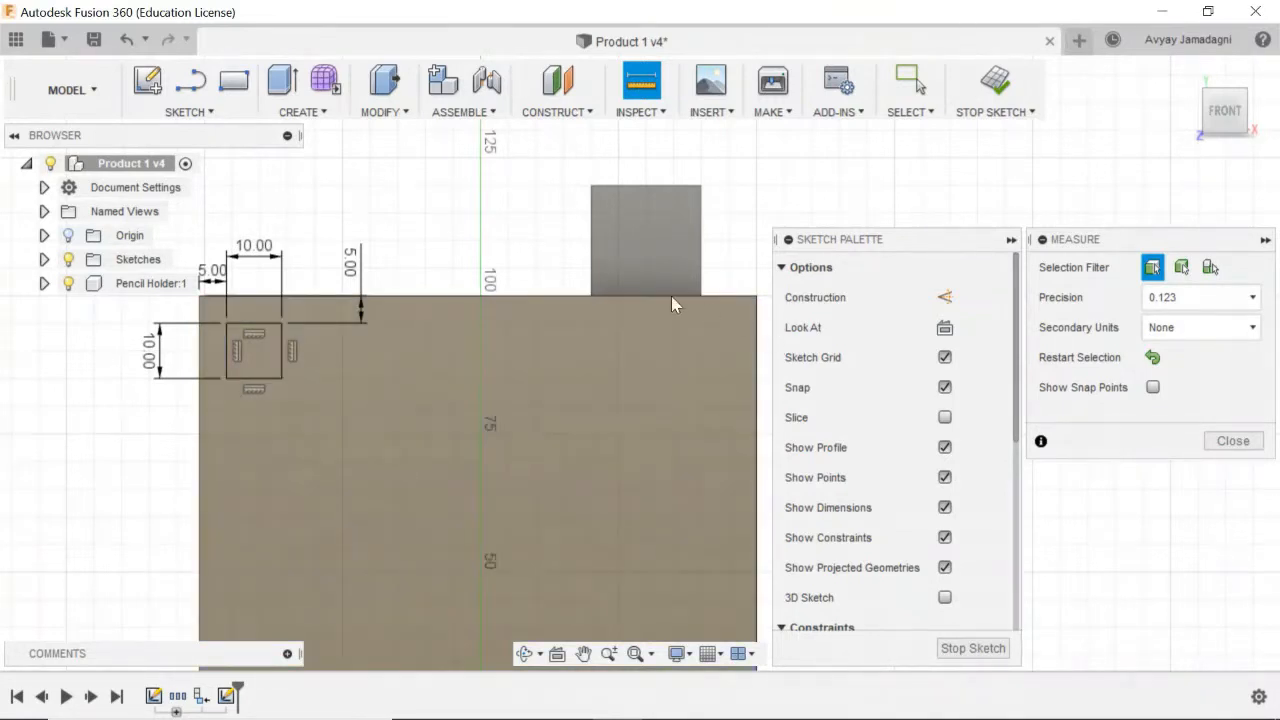
click(231, 111)
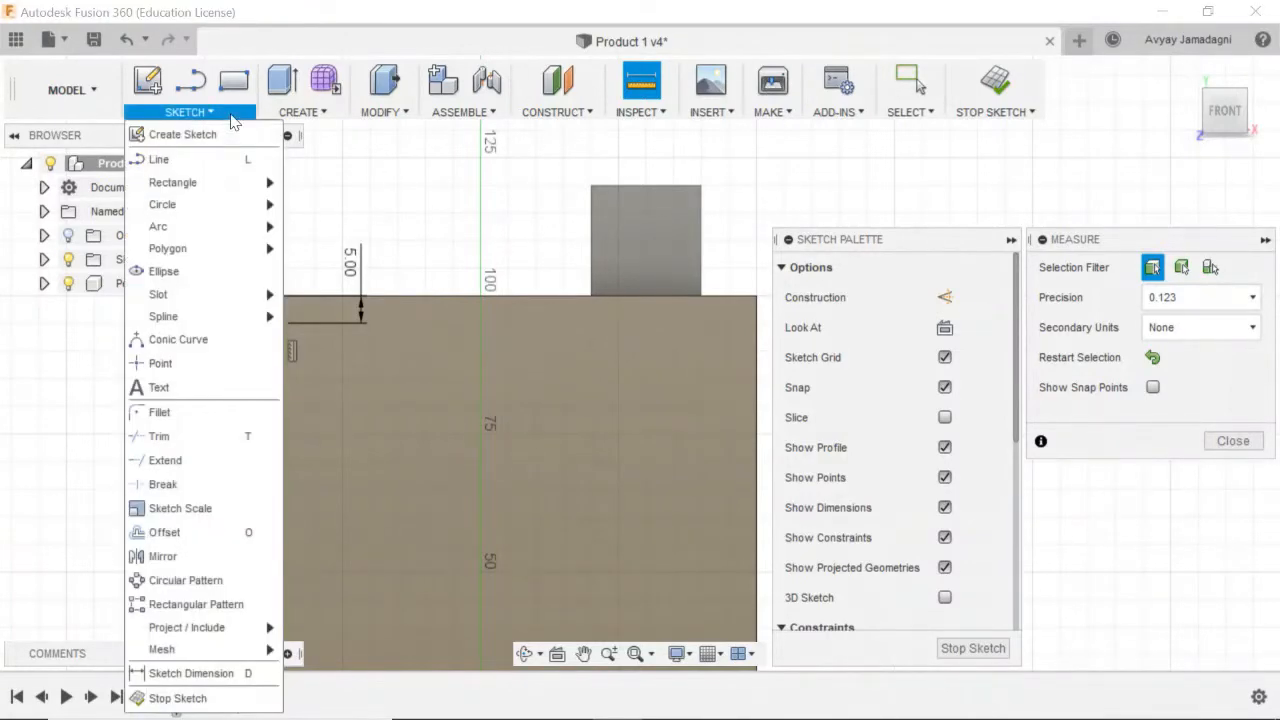
click(196, 604)
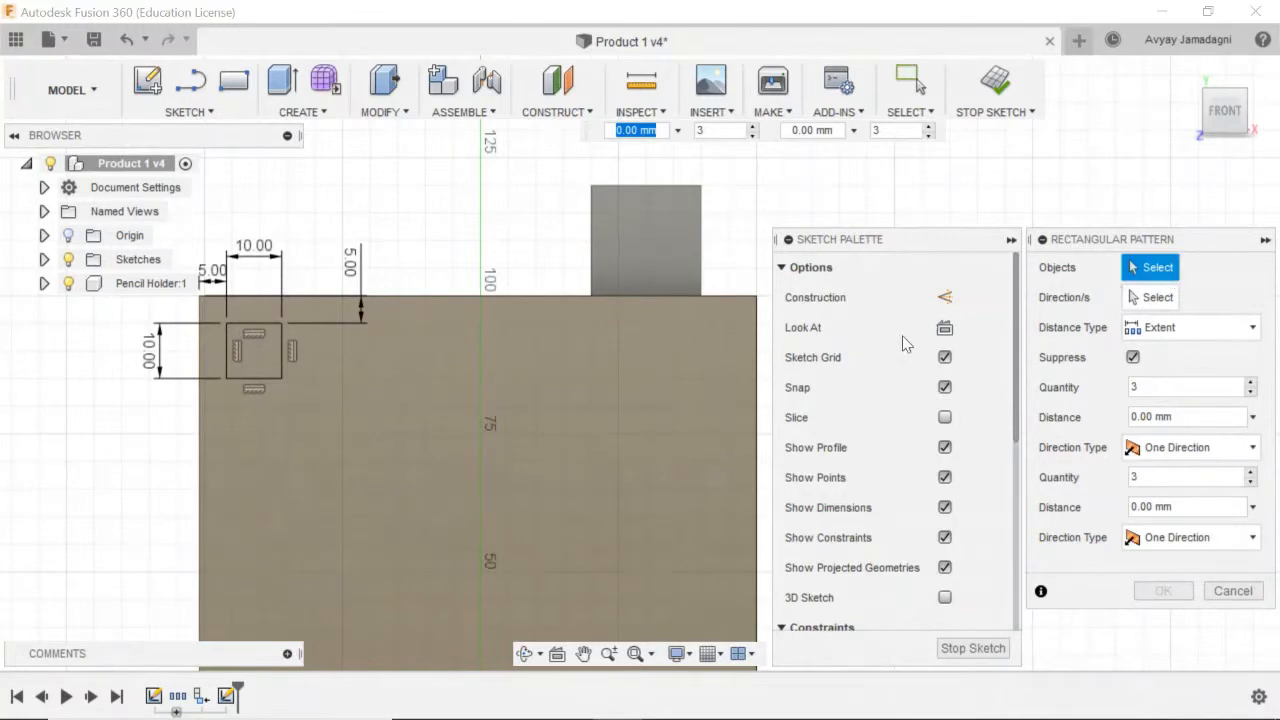
click(260, 324)
click(281, 362)
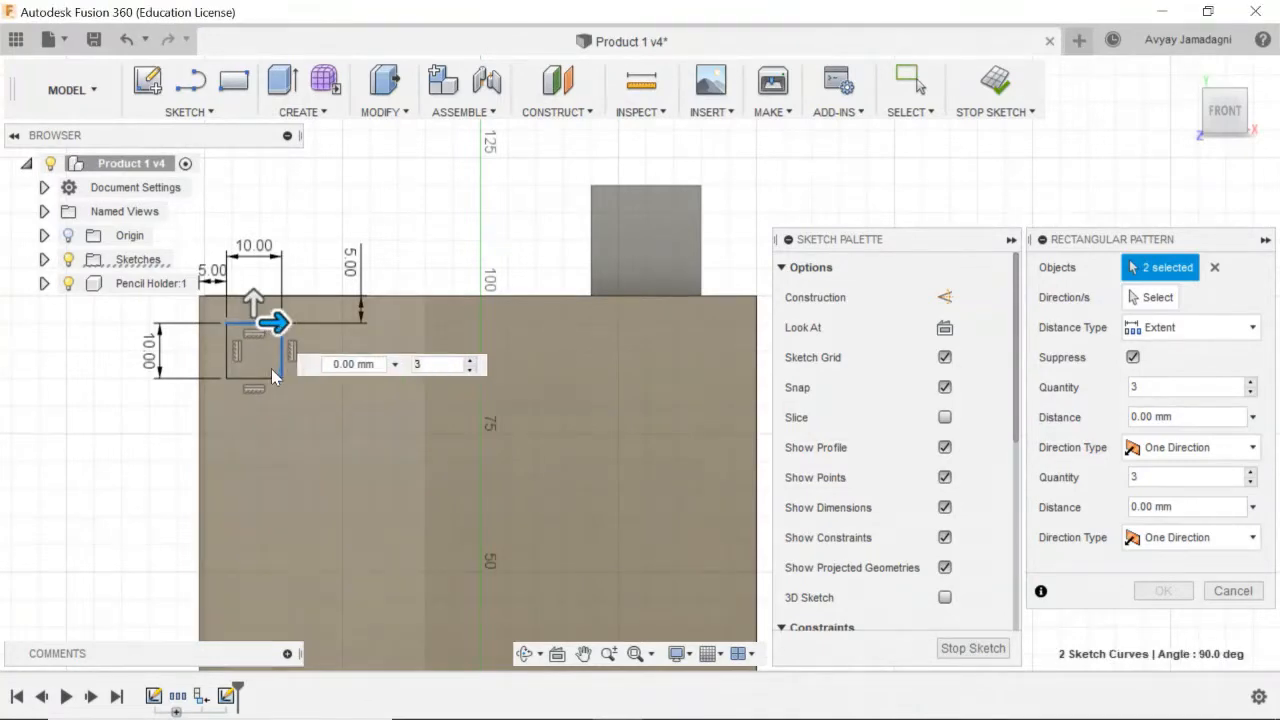
click(268, 378)
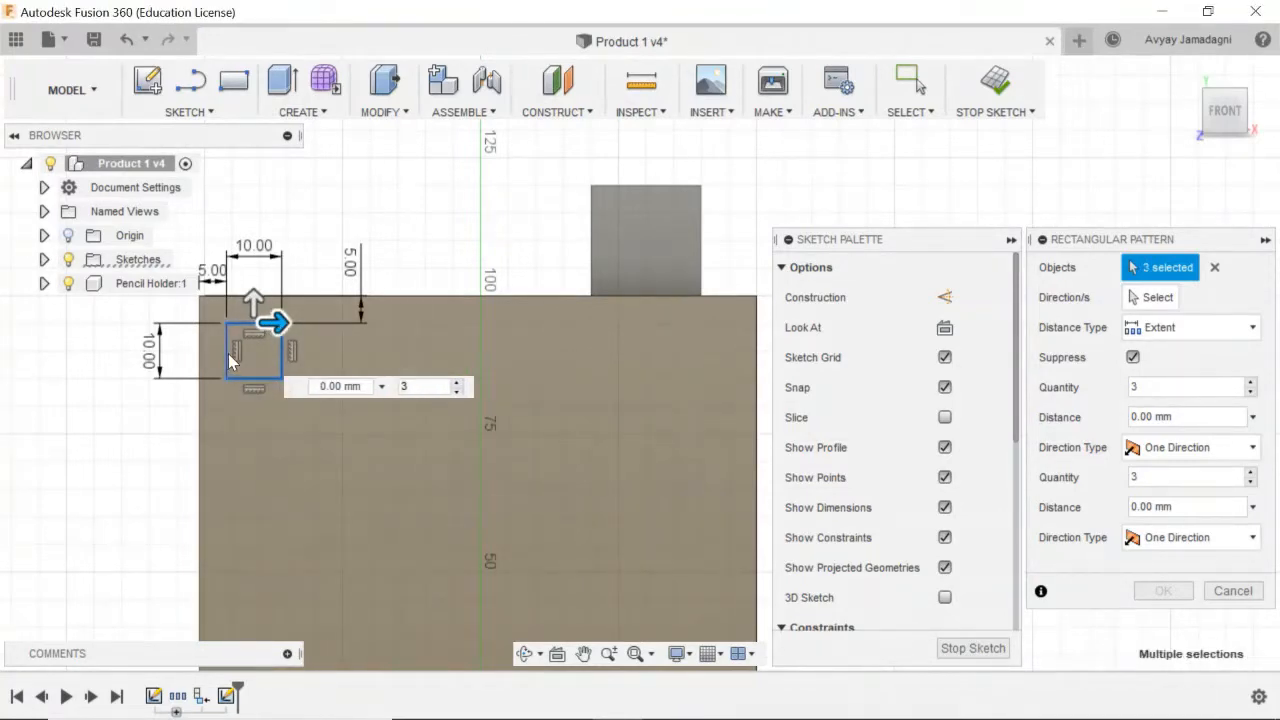
click(228, 353)
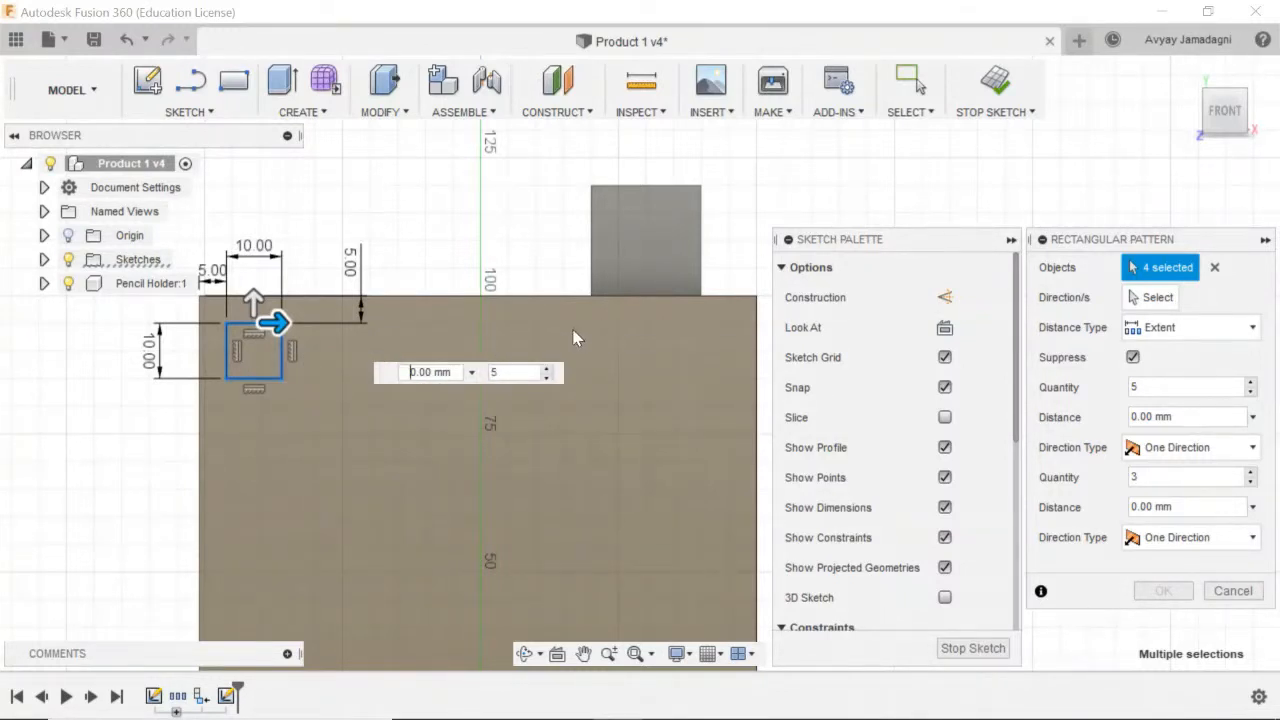
Step: Pattern the square in a horizontal row of 5 over an extent of 81 mm and apply it
key(Delete)
text(8)
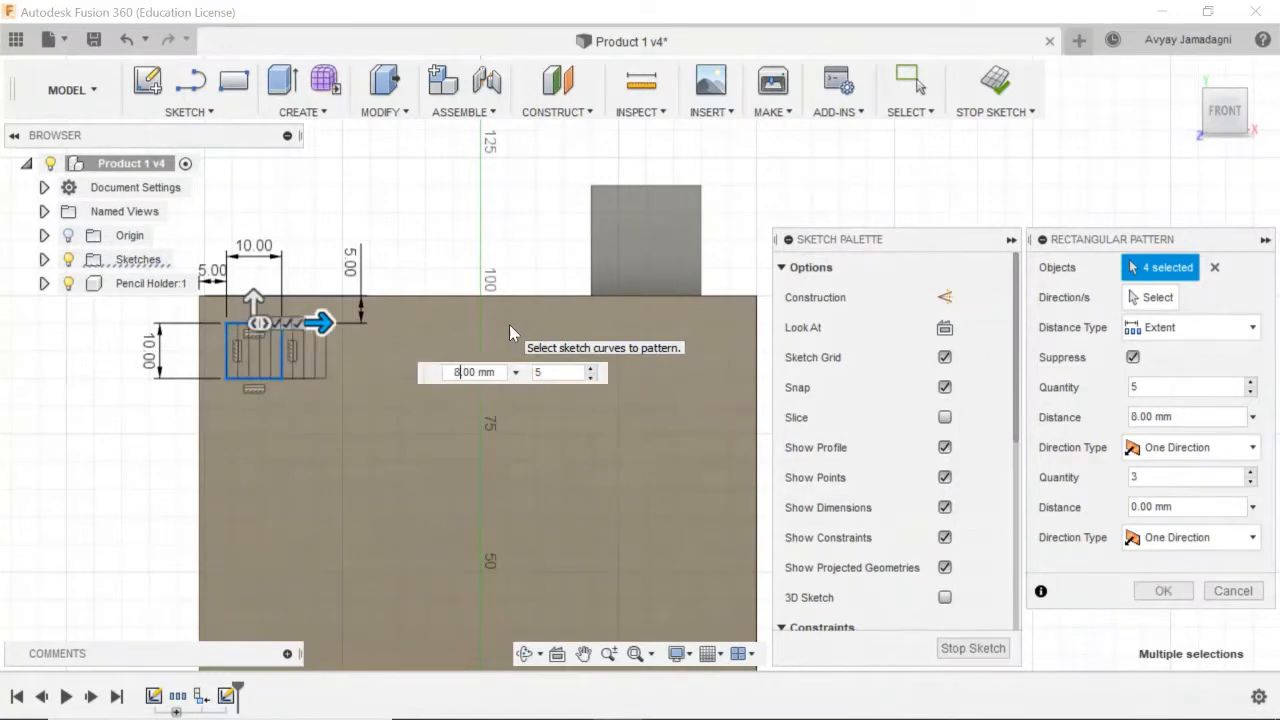
text(1)
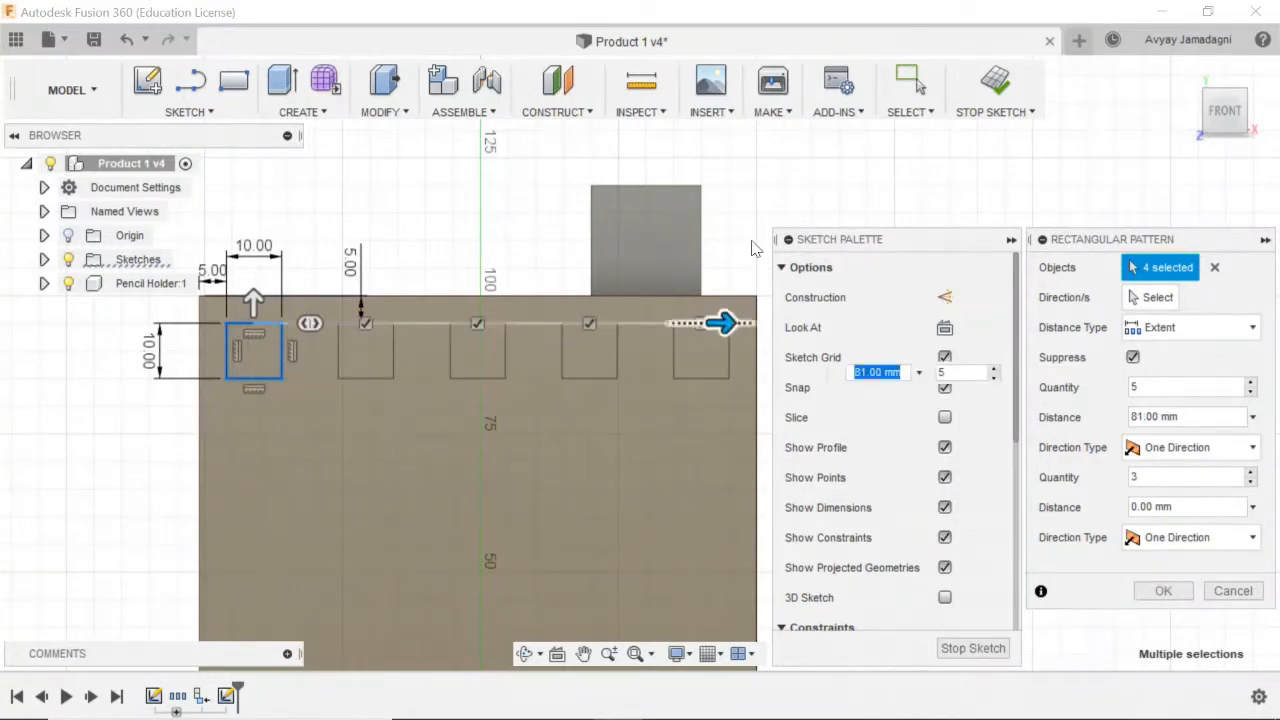
middle_drag(733, 188, 666, 195)
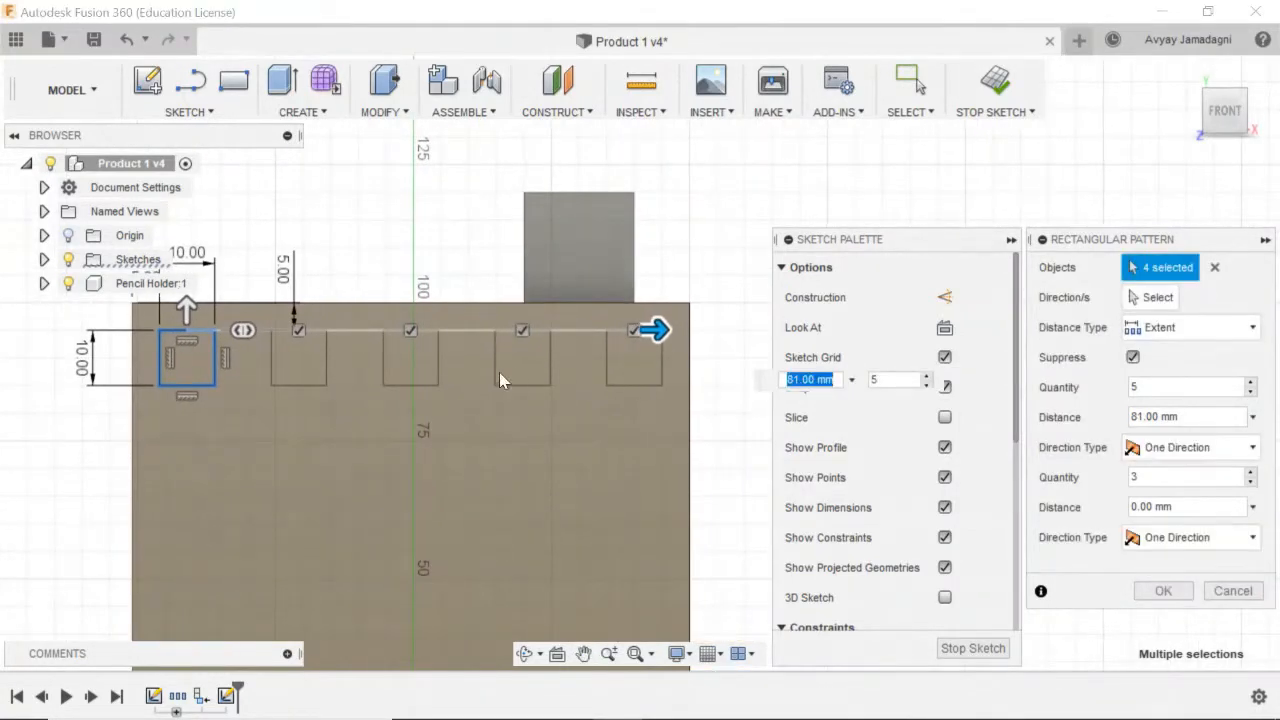
key(Tab)
click(298, 330)
click(297, 330)
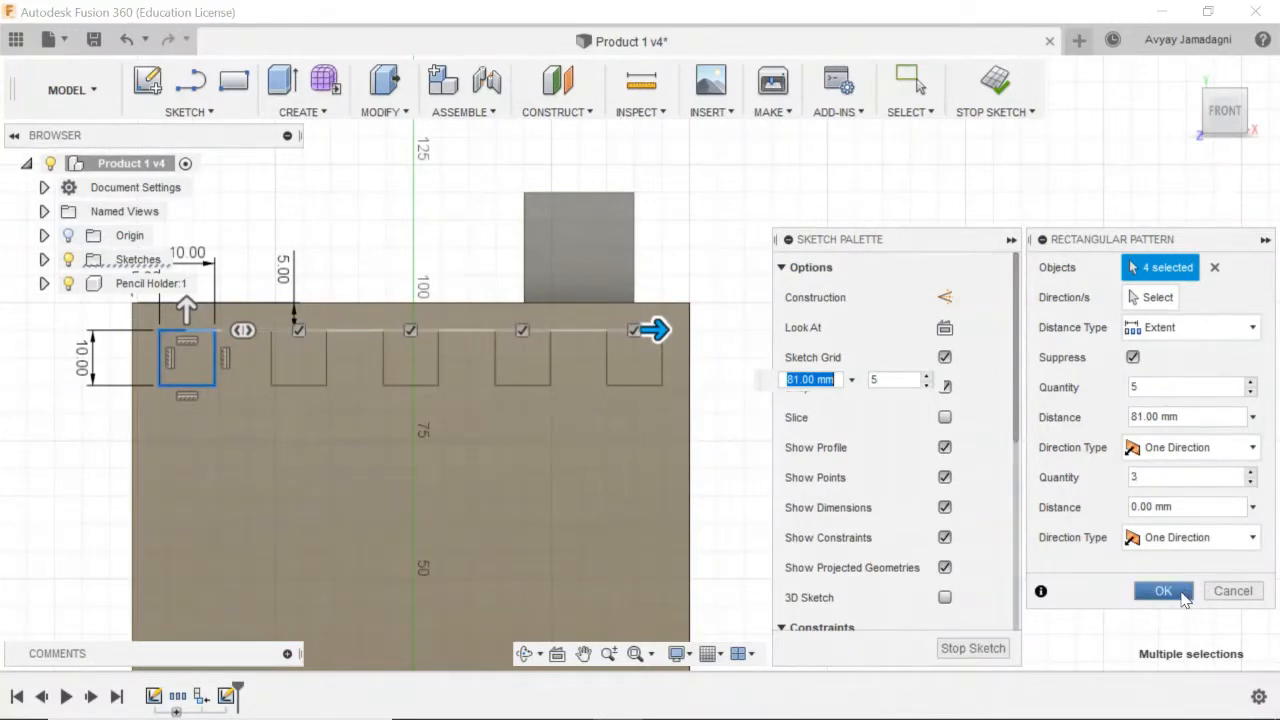
click(1163, 591)
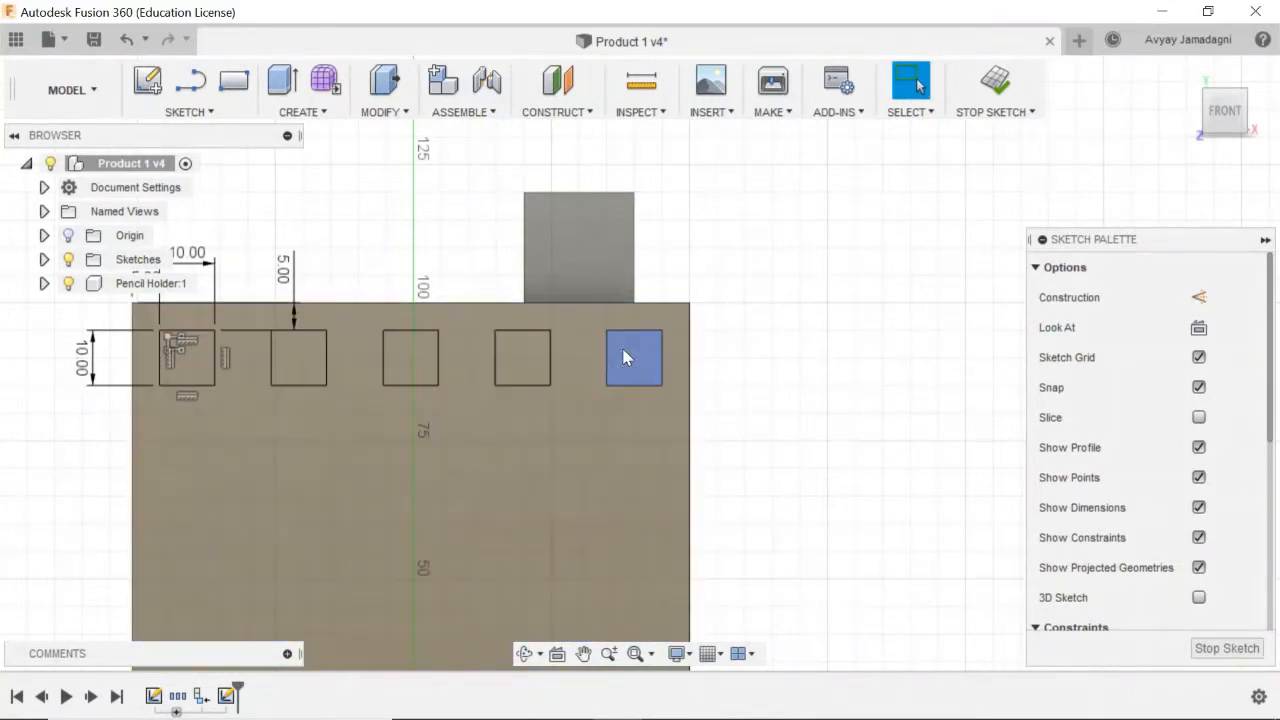
Step: Measure the gap between the last patterned square's right side and the front face's right edge
click(680, 364)
click(657, 85)
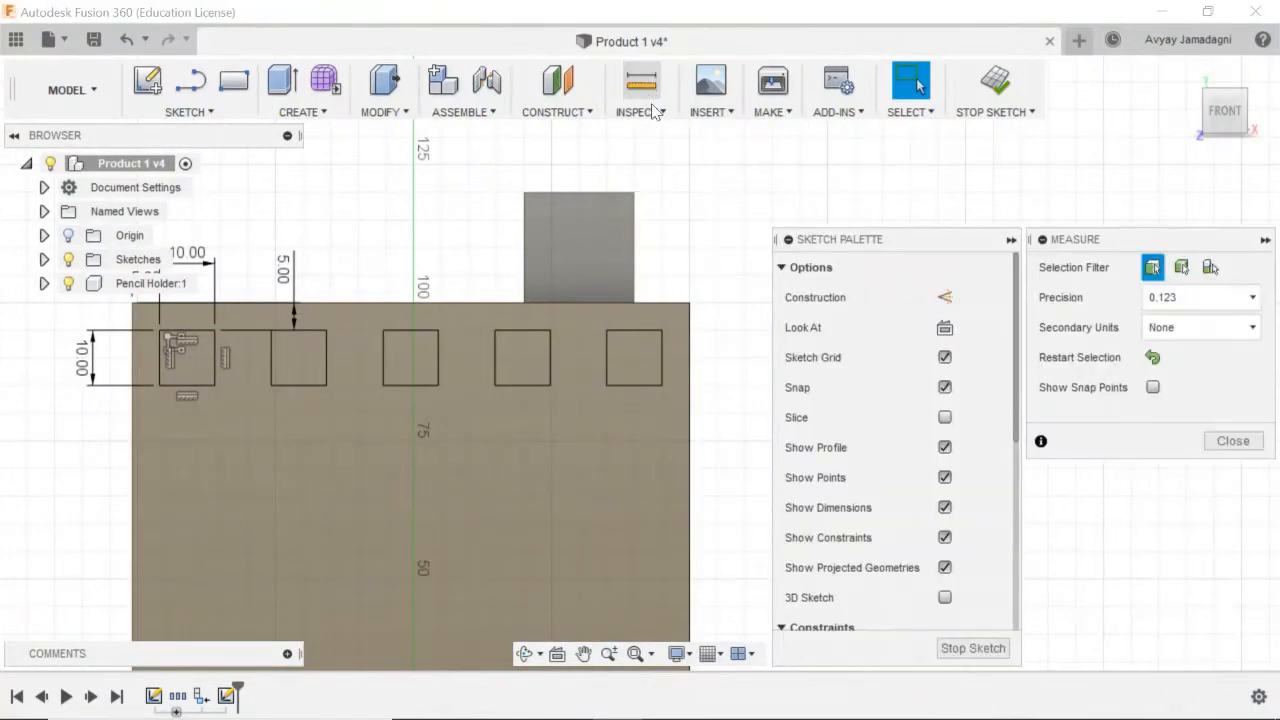
click(662, 358)
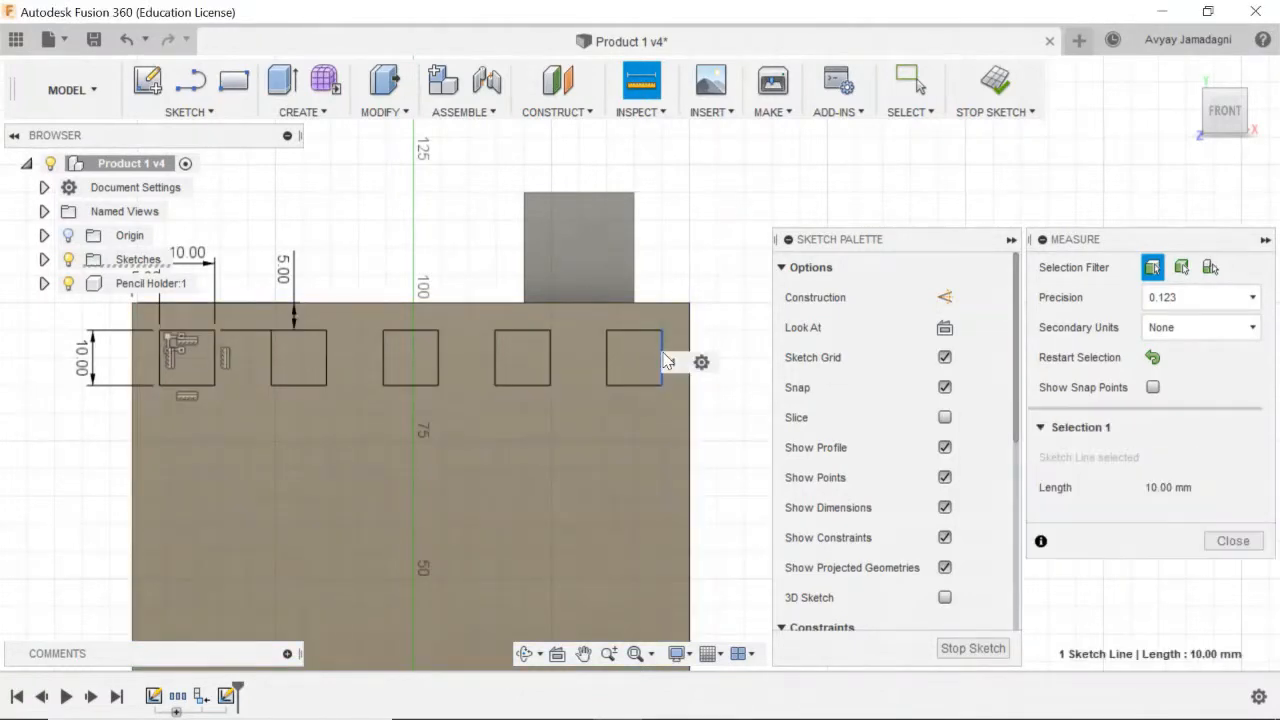
click(688, 320)
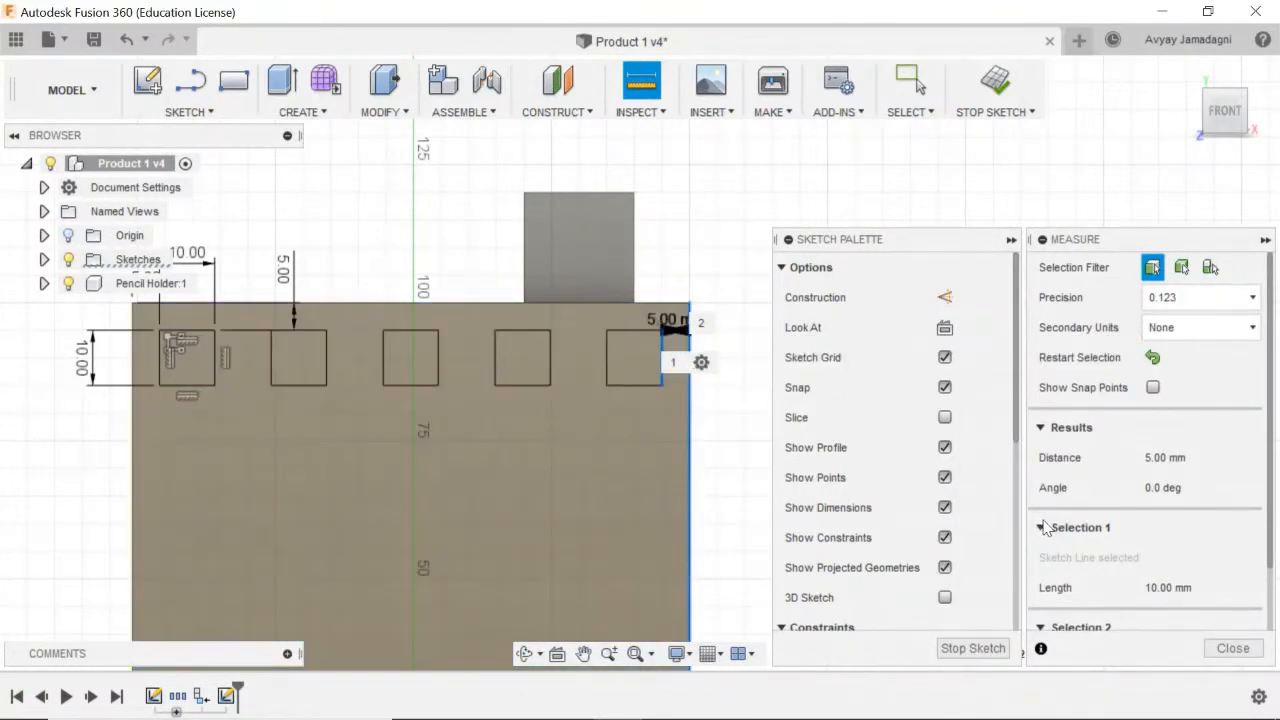
click(1233, 648)
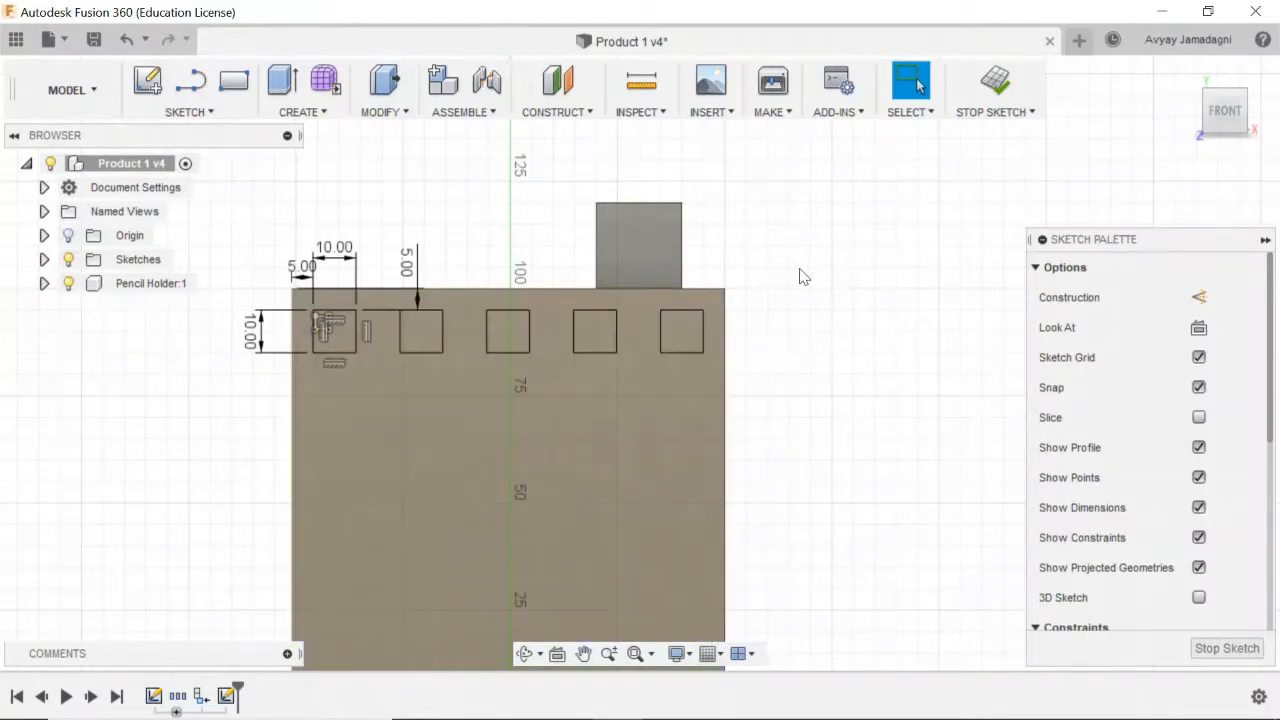
Step: Measure the distance between the front face's upper and lower edges
scroll(805, 320, down, 5)
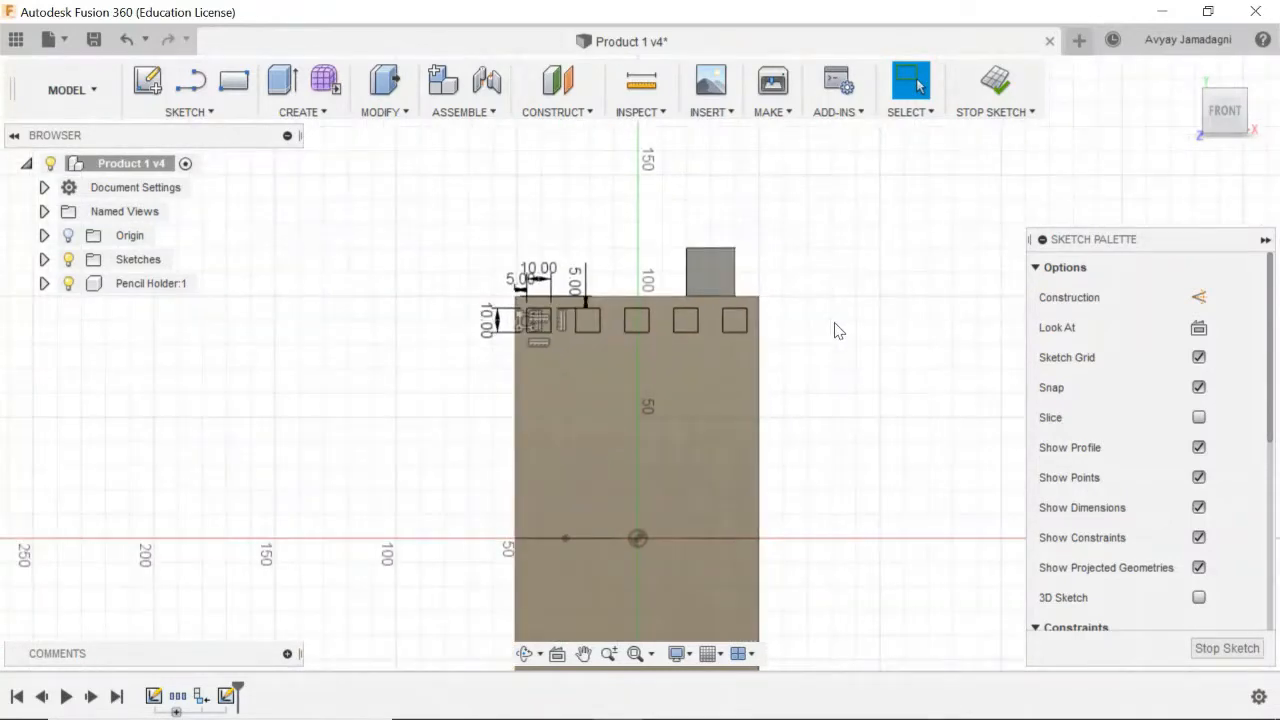
scroll(834, 313, up, 1)
middle_drag(832, 310, 831, 171)
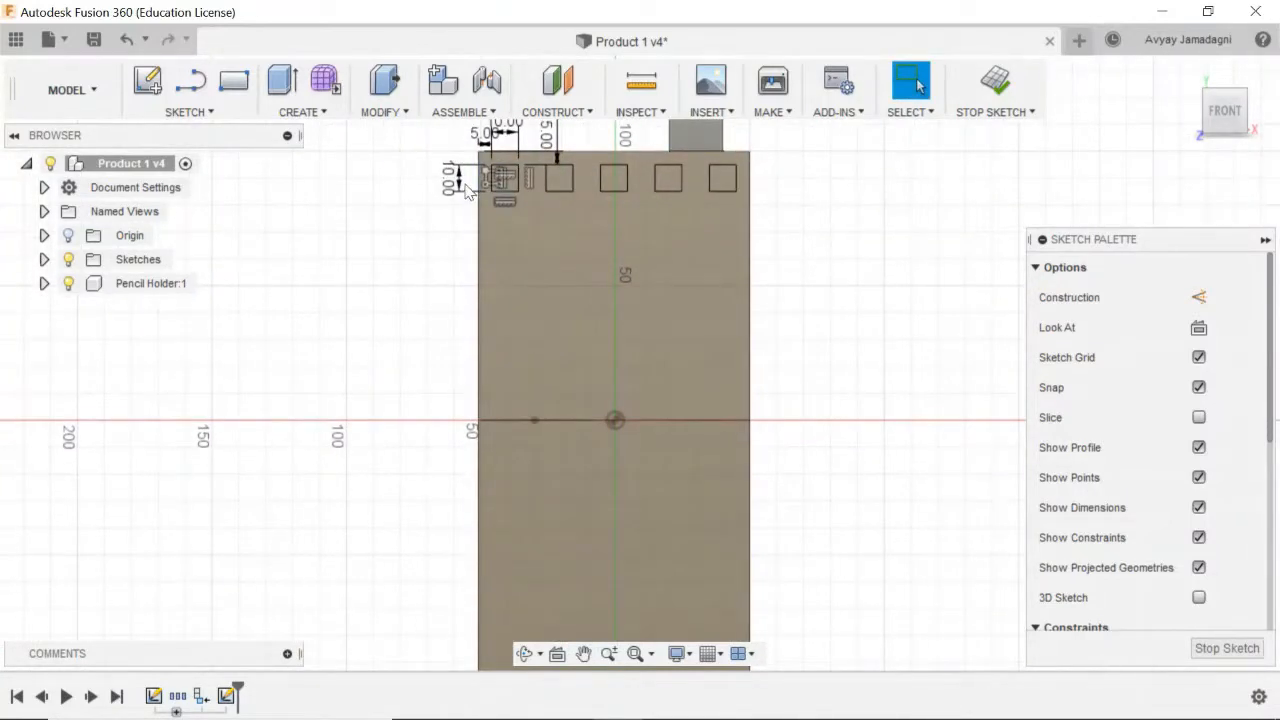
scroll(858, 220, down, 1)
scroll(866, 233, down, 1)
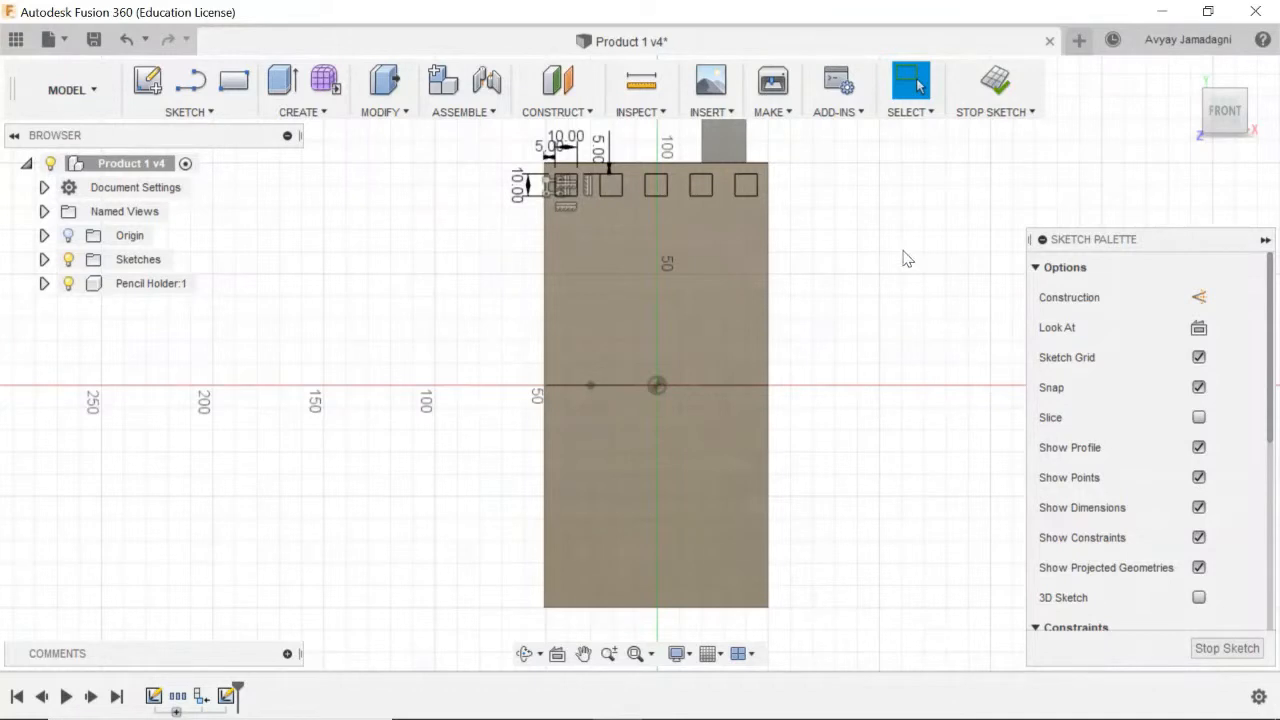
click(641, 80)
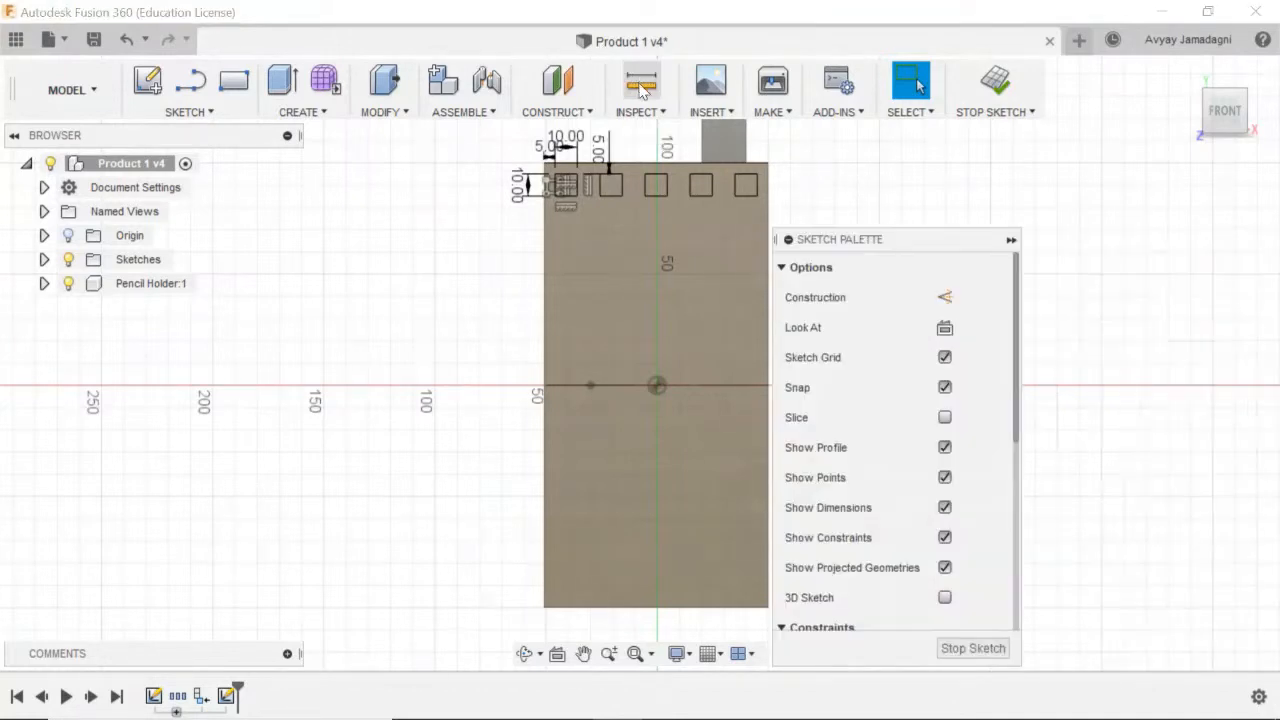
click(652, 164)
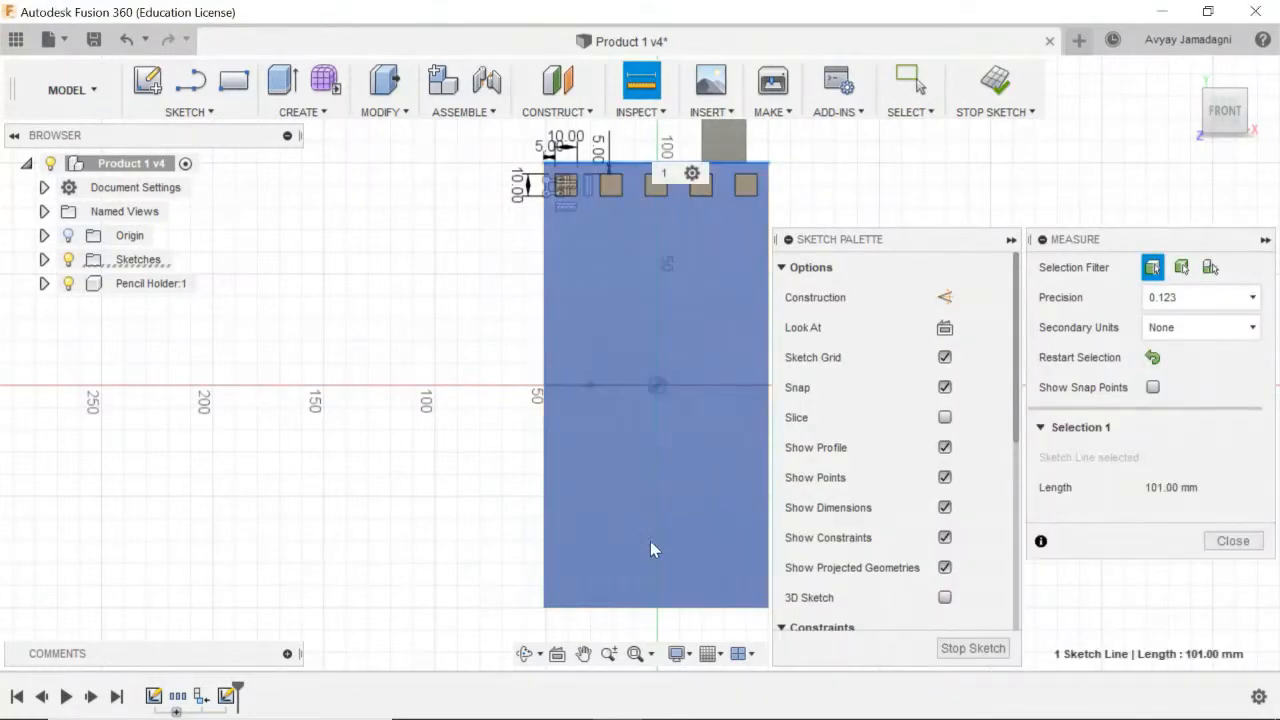
click(666, 607)
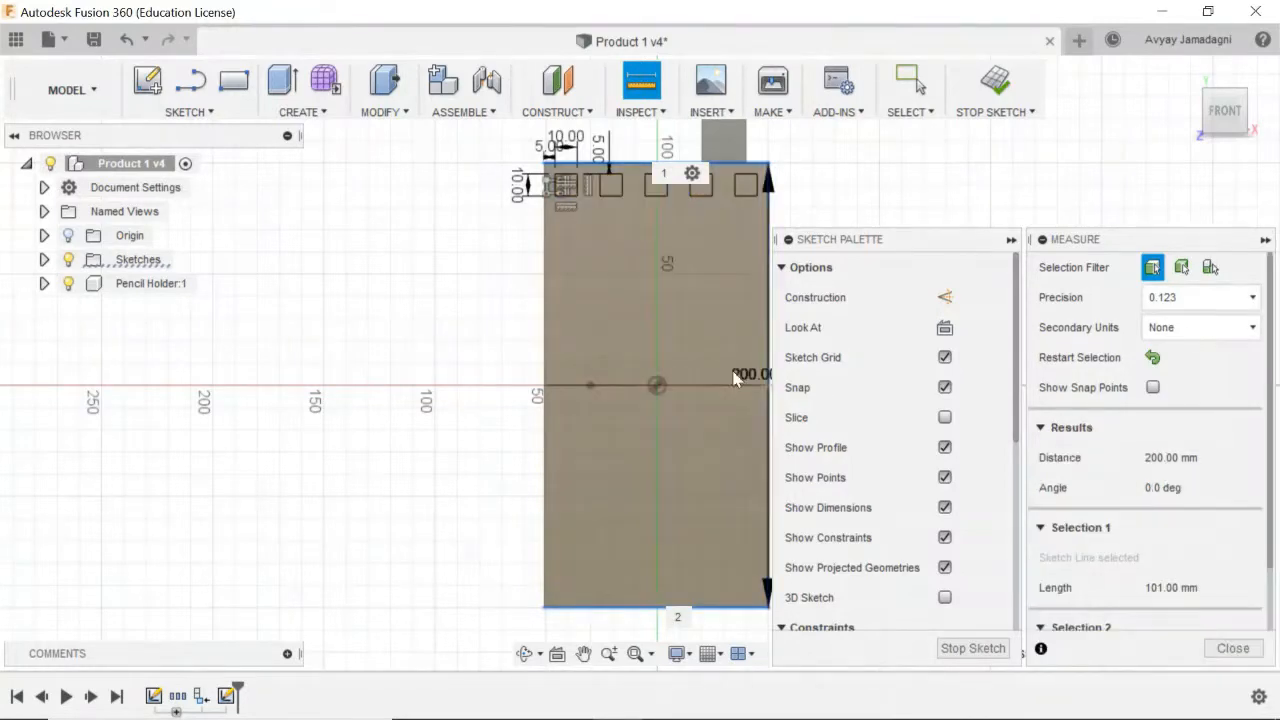
middle_drag(588, 372, 503, 370)
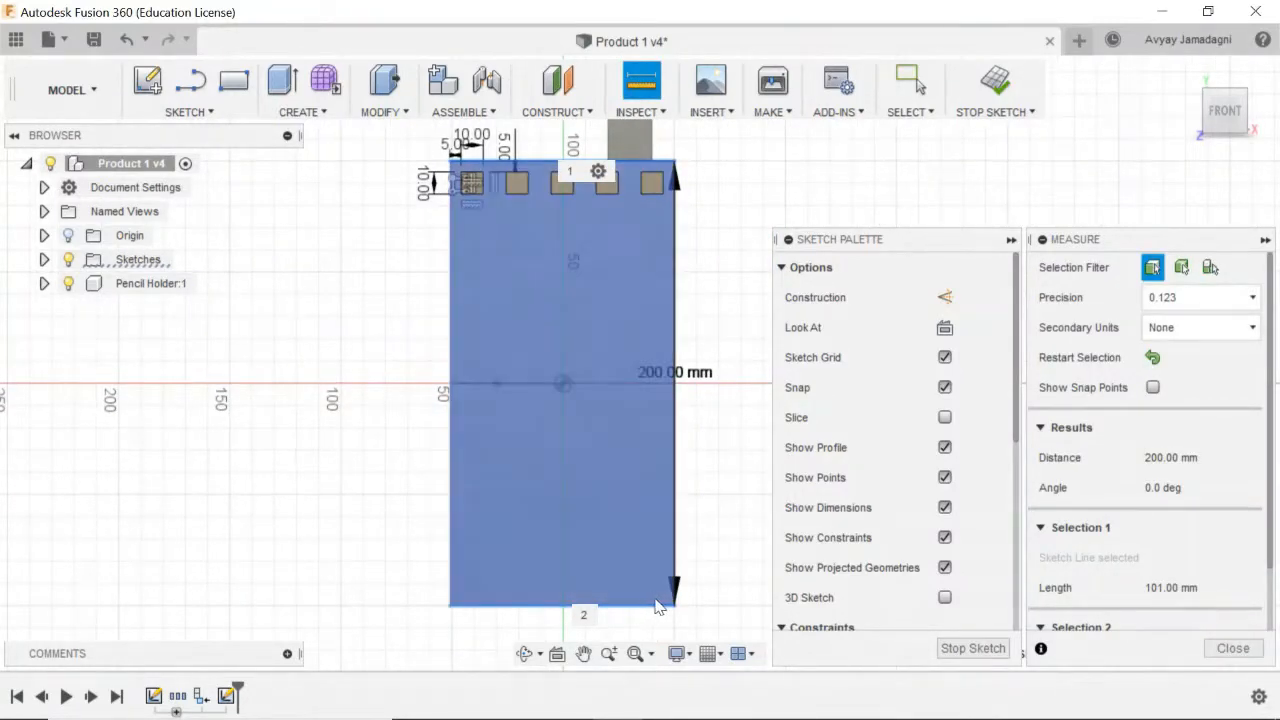
click(748, 168)
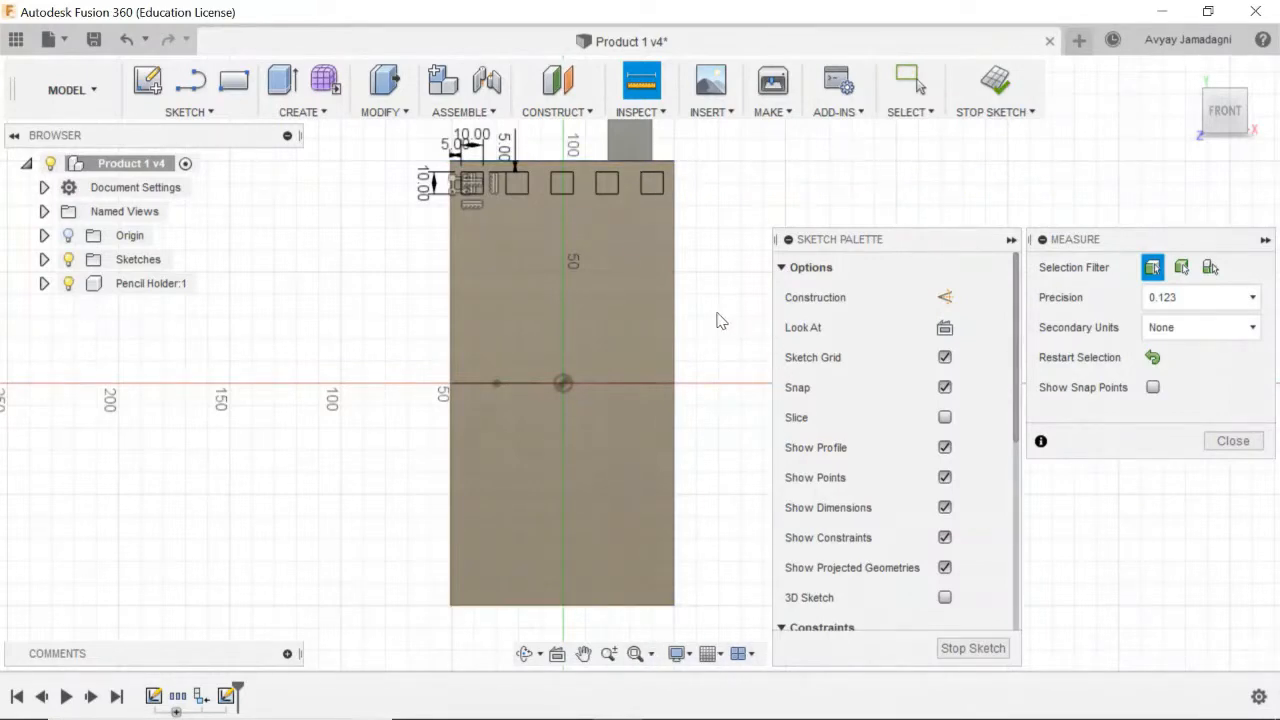
Step: Measure the length of the front face's right vertical edge
click(675, 325)
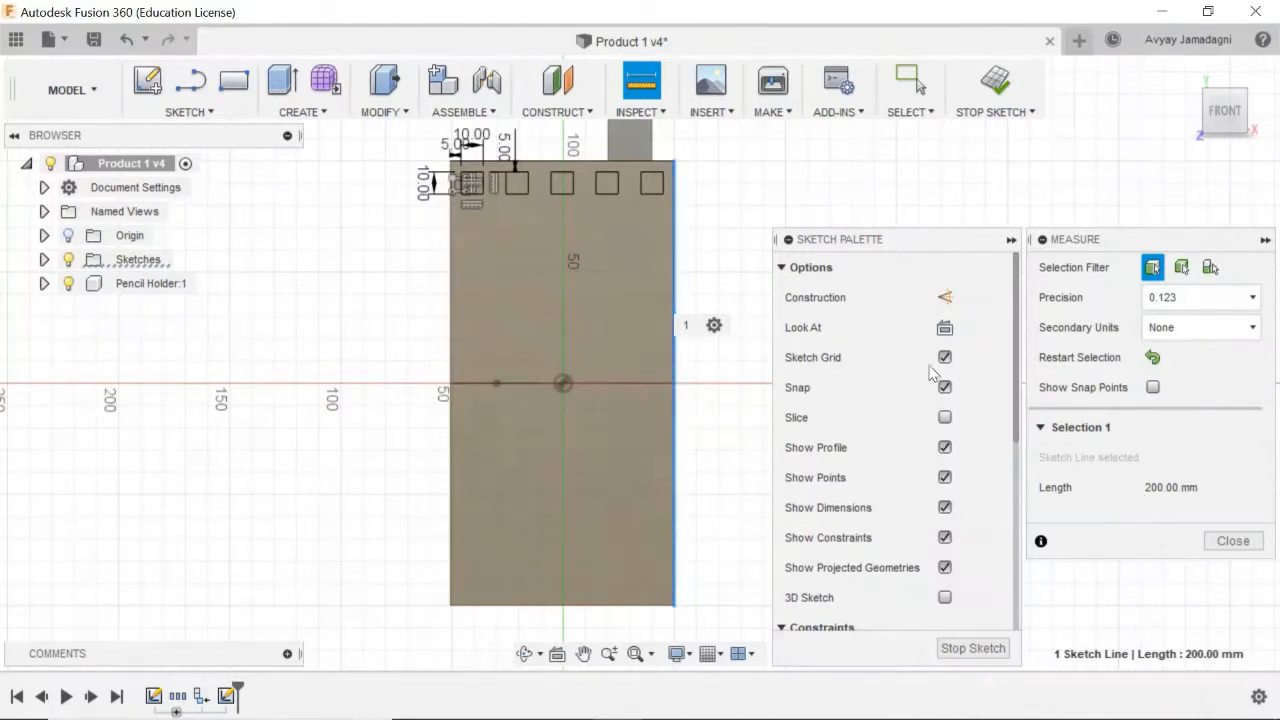
middle_drag(713, 239, 669, 241)
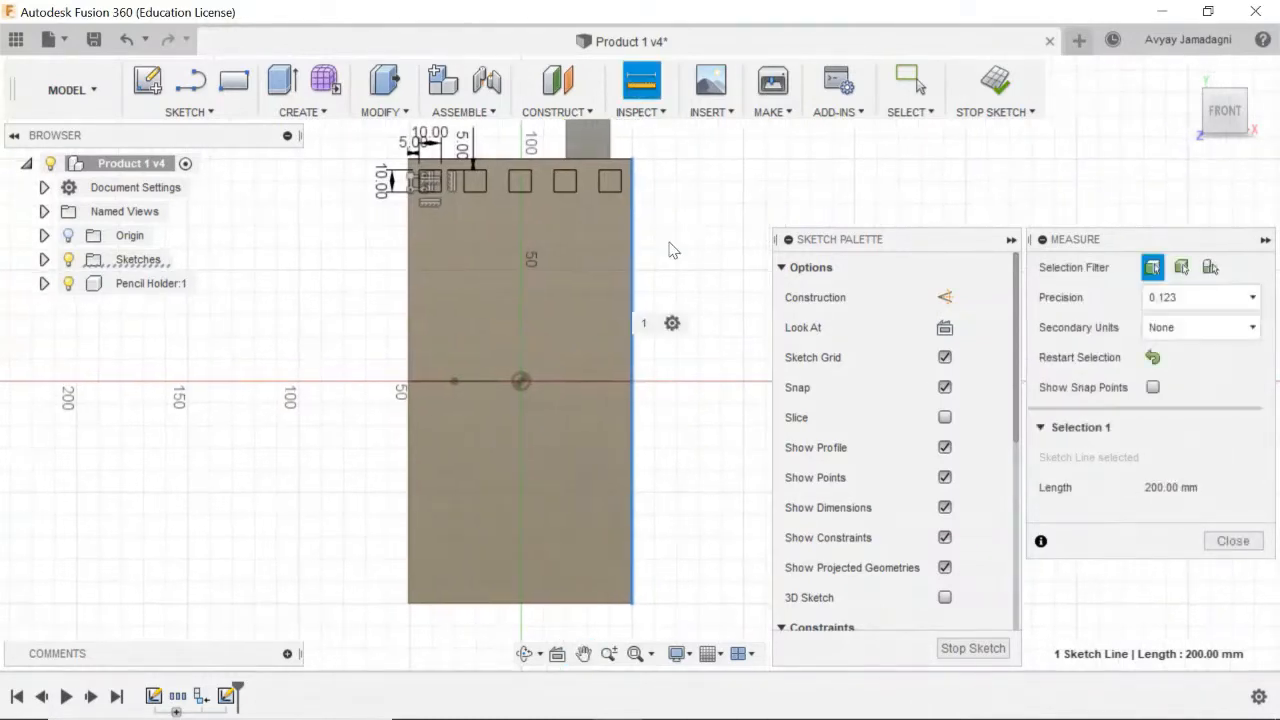
scroll(697, 385, up, 1)
scroll(695, 424, down, 1)
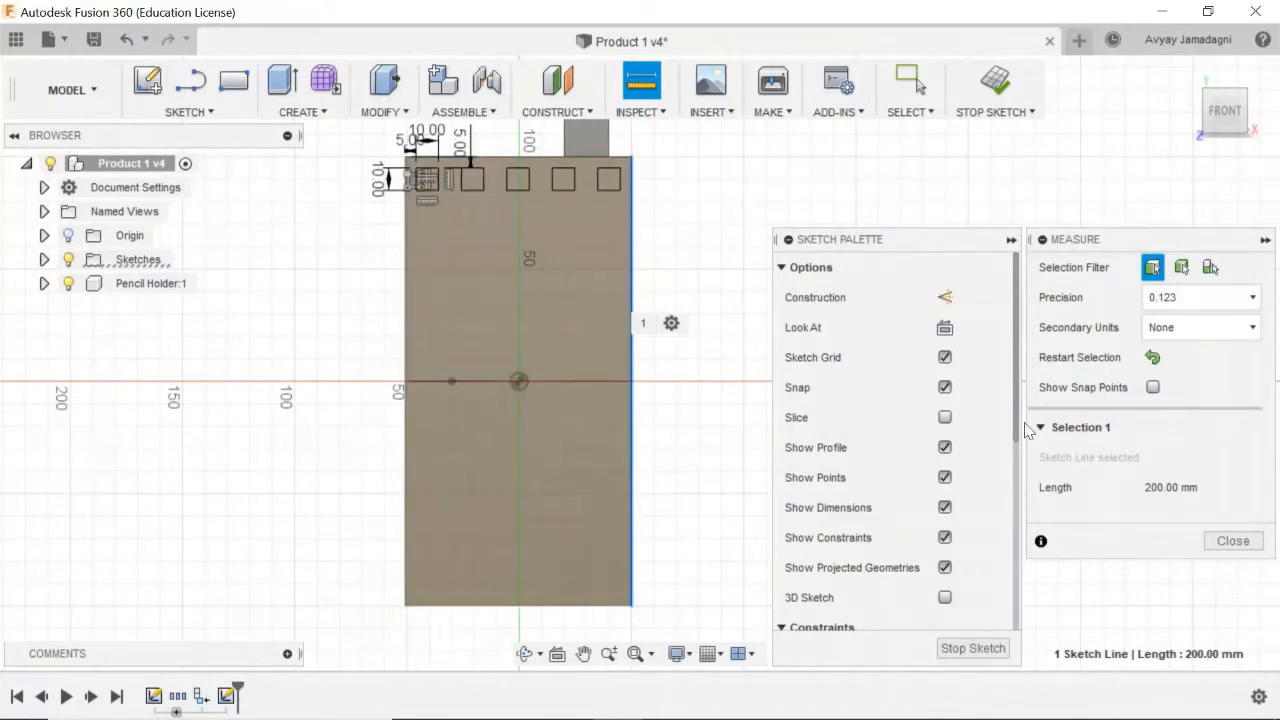
click(1236, 542)
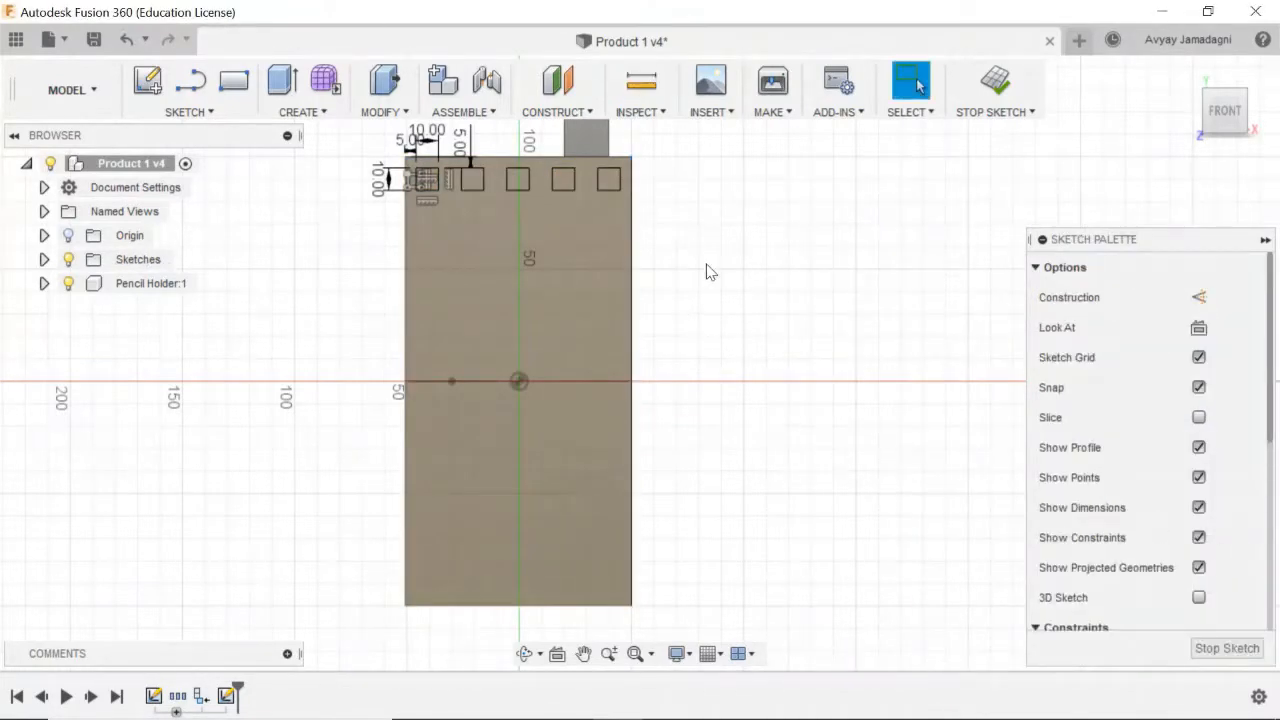
Step: Examine the row of squares and the free area below it down to the front face's lower edge
scroll(429, 166, up, 5)
middle_drag(519, 261, 553, 381)
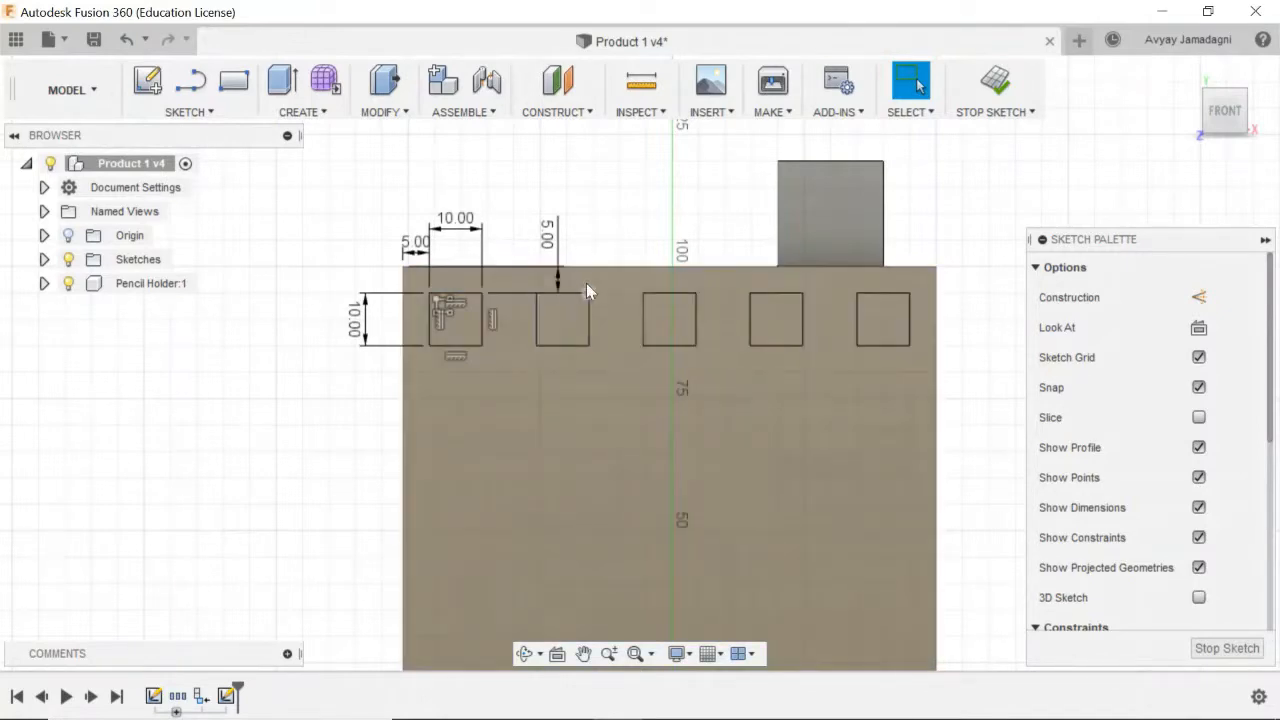
scroll(611, 306, down, 4)
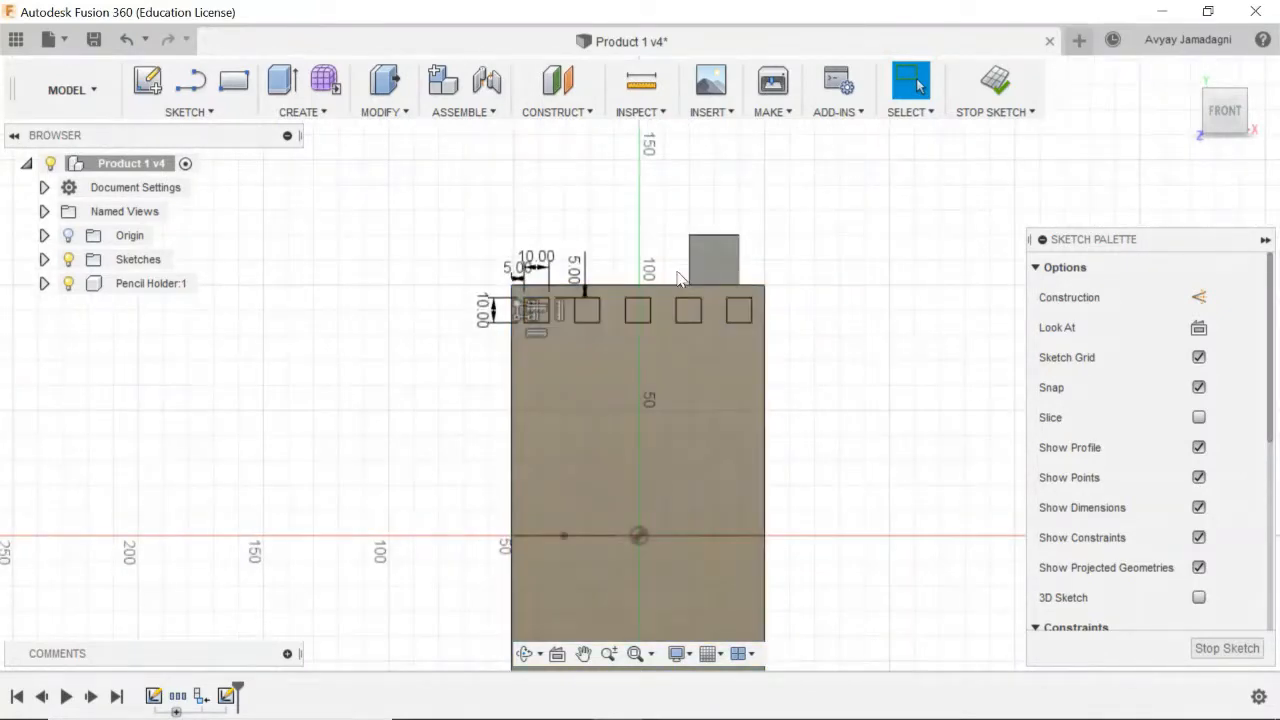
scroll(708, 352, down, 3)
middle_drag(688, 330, 679, 222)
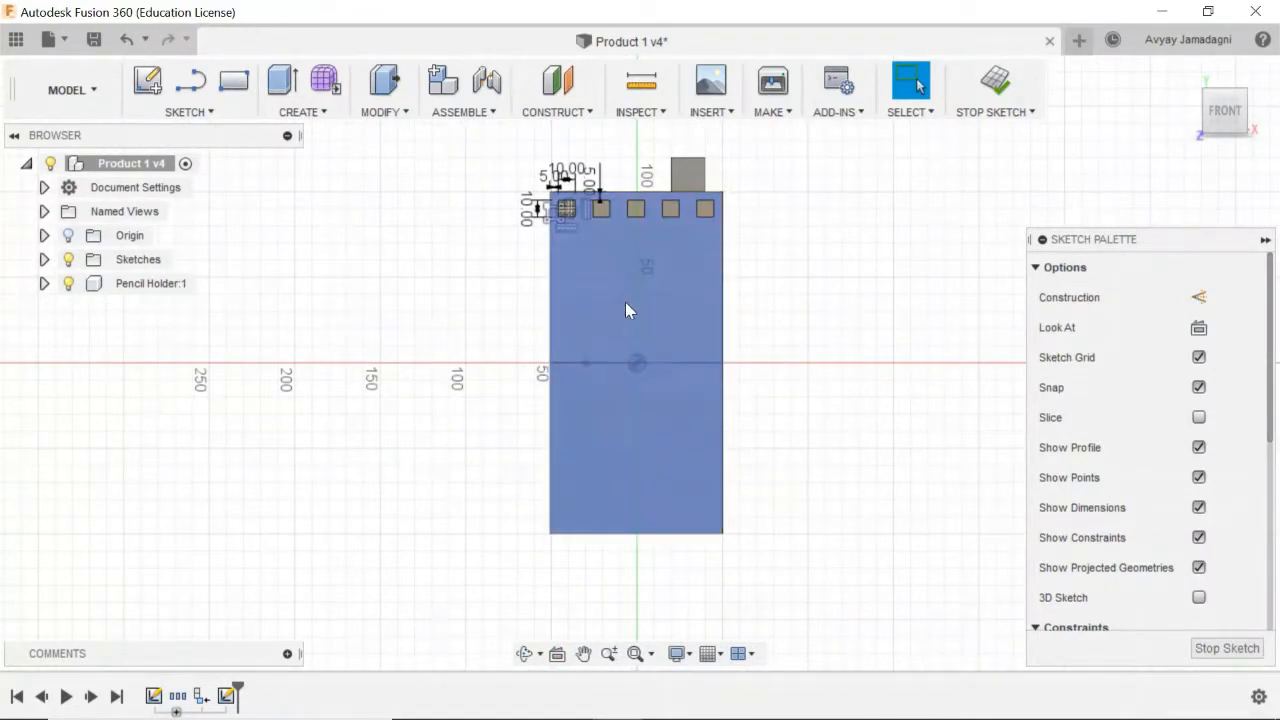
scroll(630, 308, up, 1)
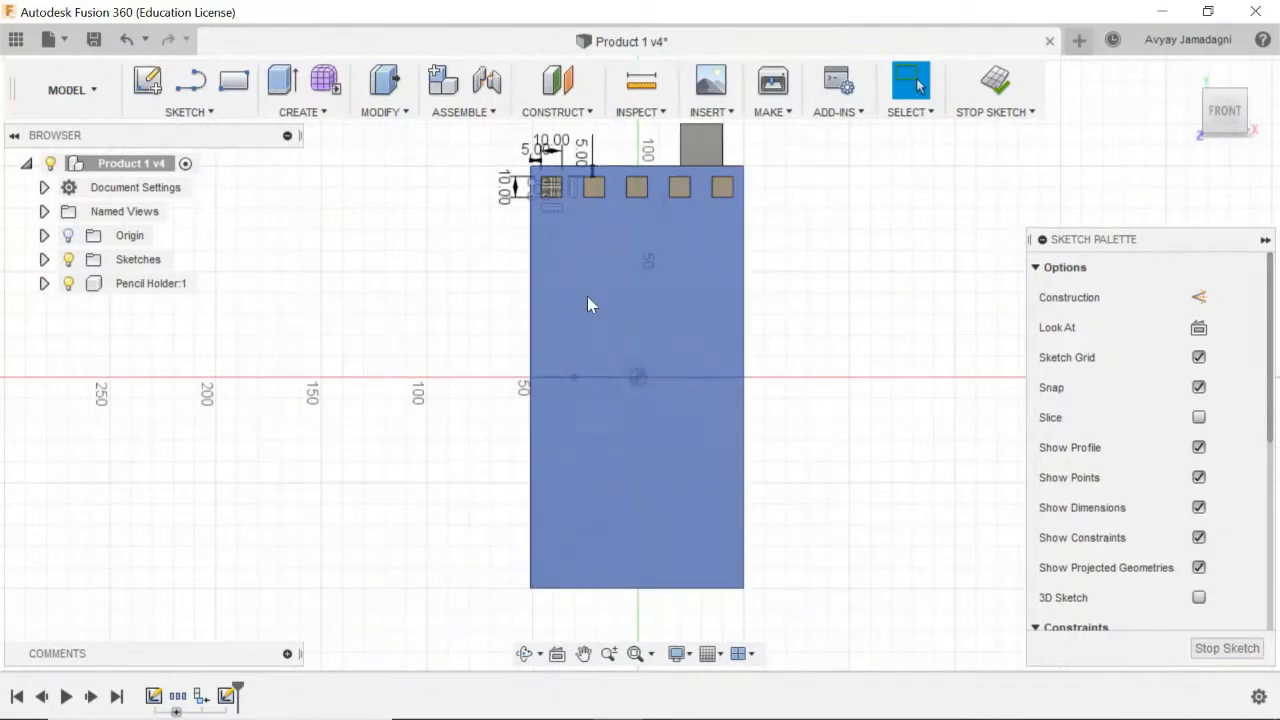
mouse_move(587, 296)
middle_down()
mouse_move(587, 336)
mouse_move(581, 283)
middle_up()
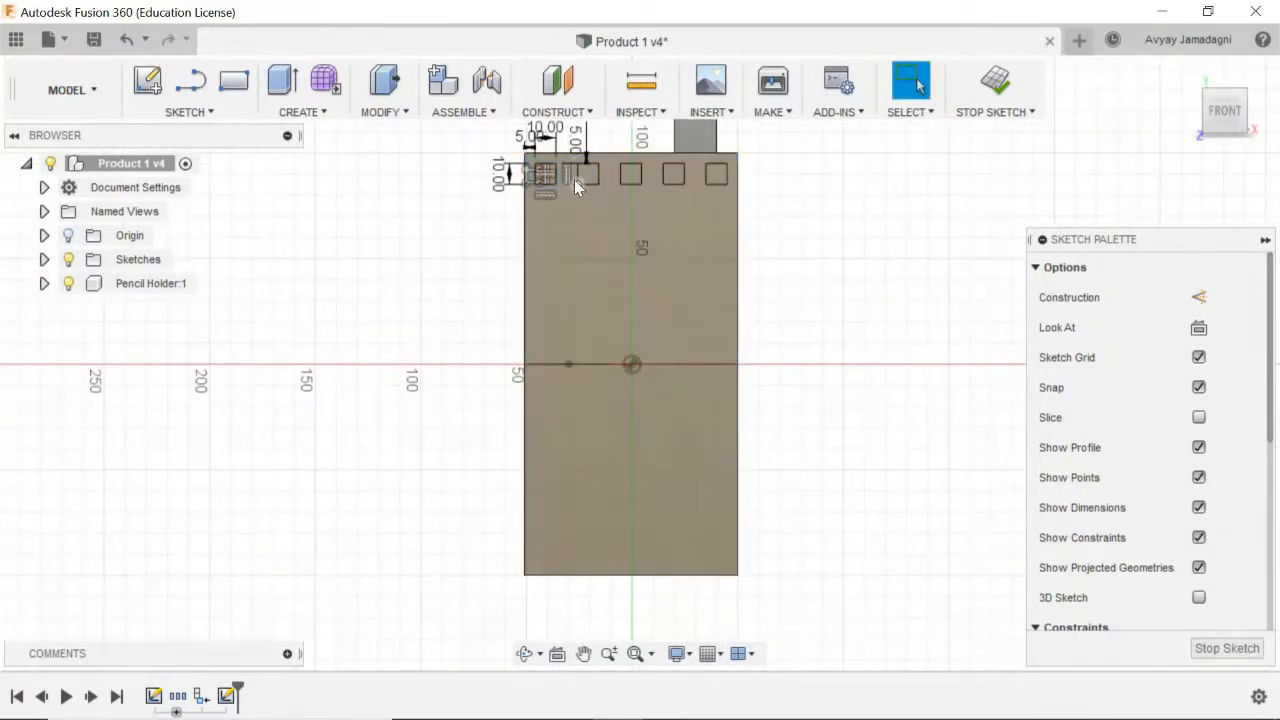
scroll(596, 182, up, 2)
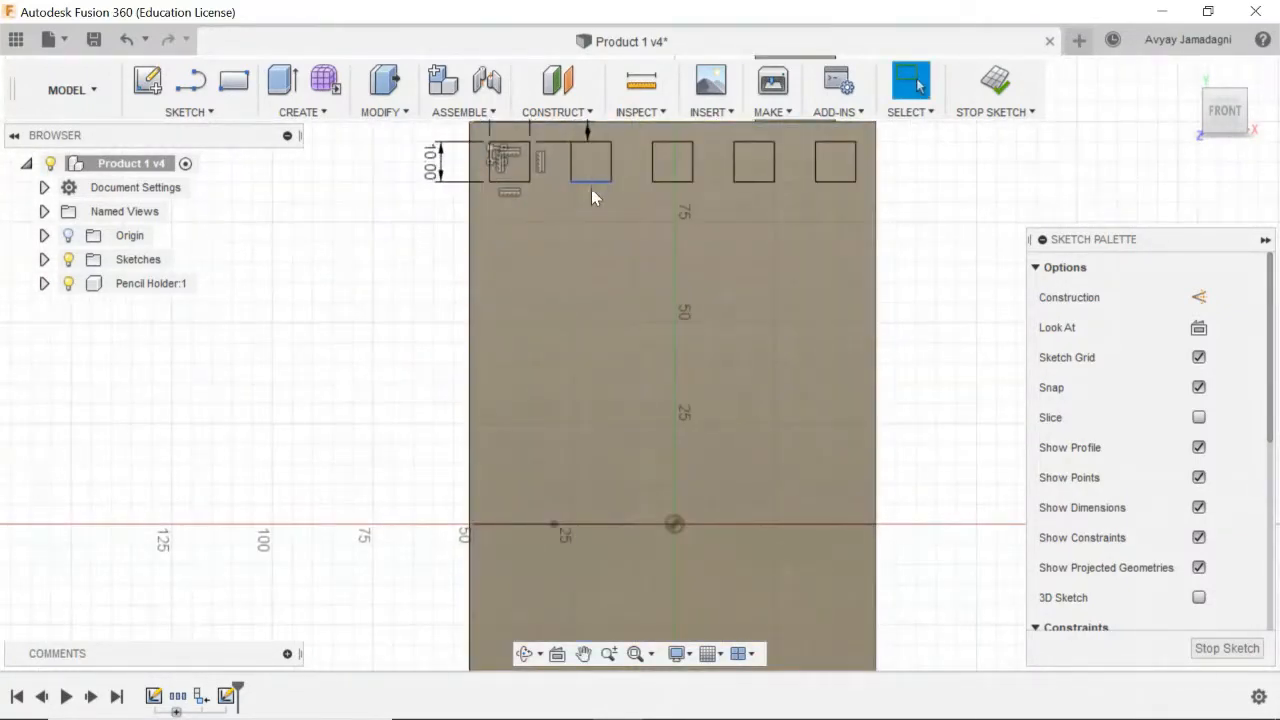
scroll(588, 200, down, 2)
middle_drag(602, 268, 598, 154)
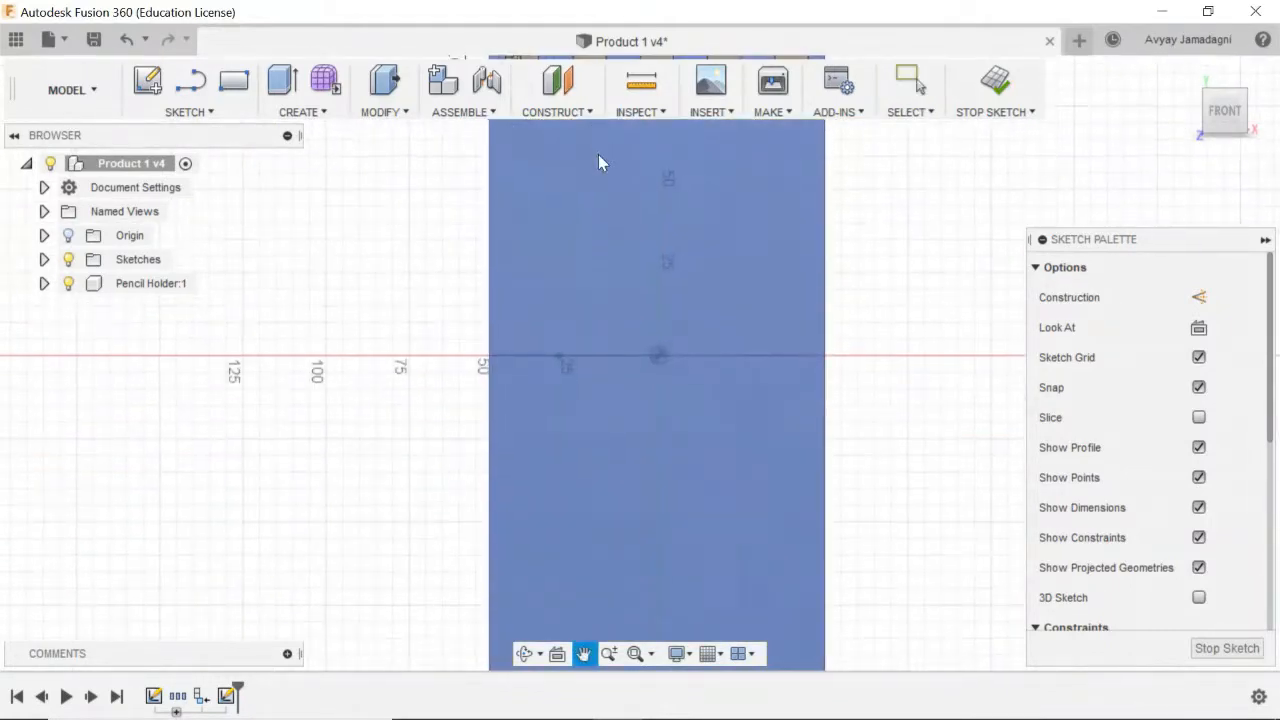
scroll(650, 400, down, 1)
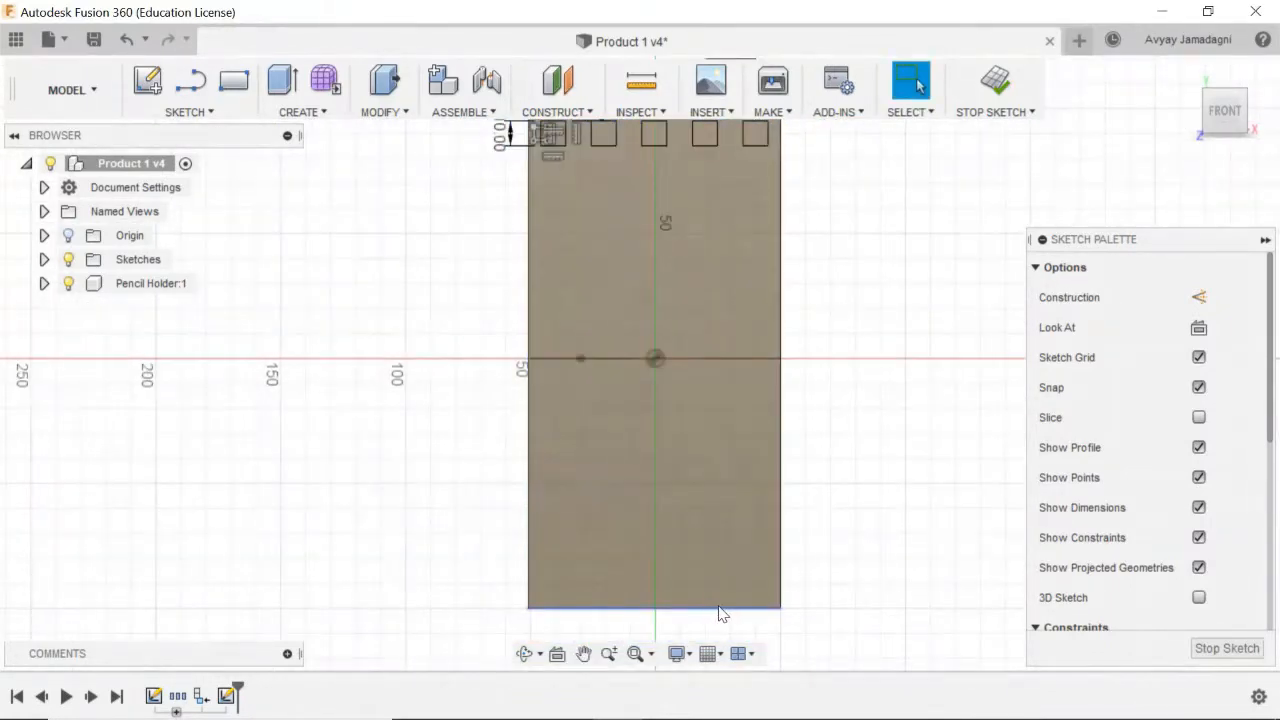
Step: Start a rectangular sketch pattern and select all four sides of the first square in the front face's upper row
mouse_move(623, 341)
middle_down()
mouse_move(623, 392)
mouse_move(625, 350)
middle_up()
scroll(623, 376, down, 2)
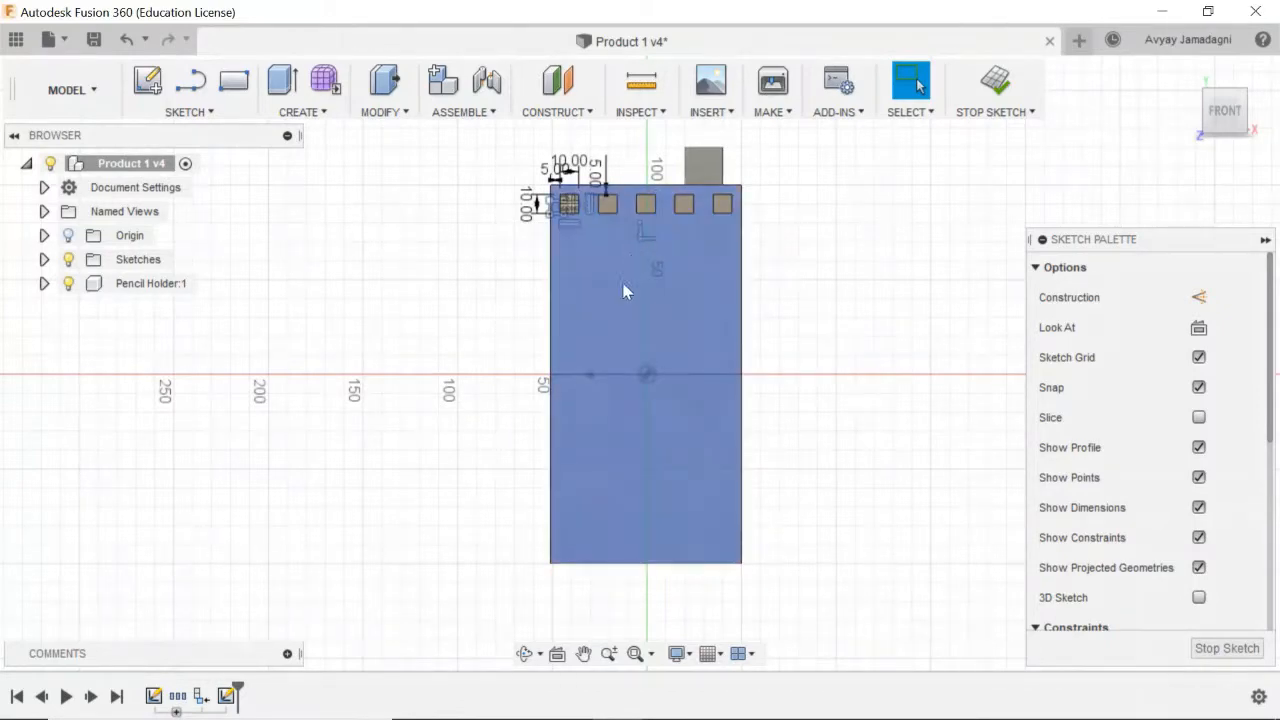
scroll(567, 208, up, 2)
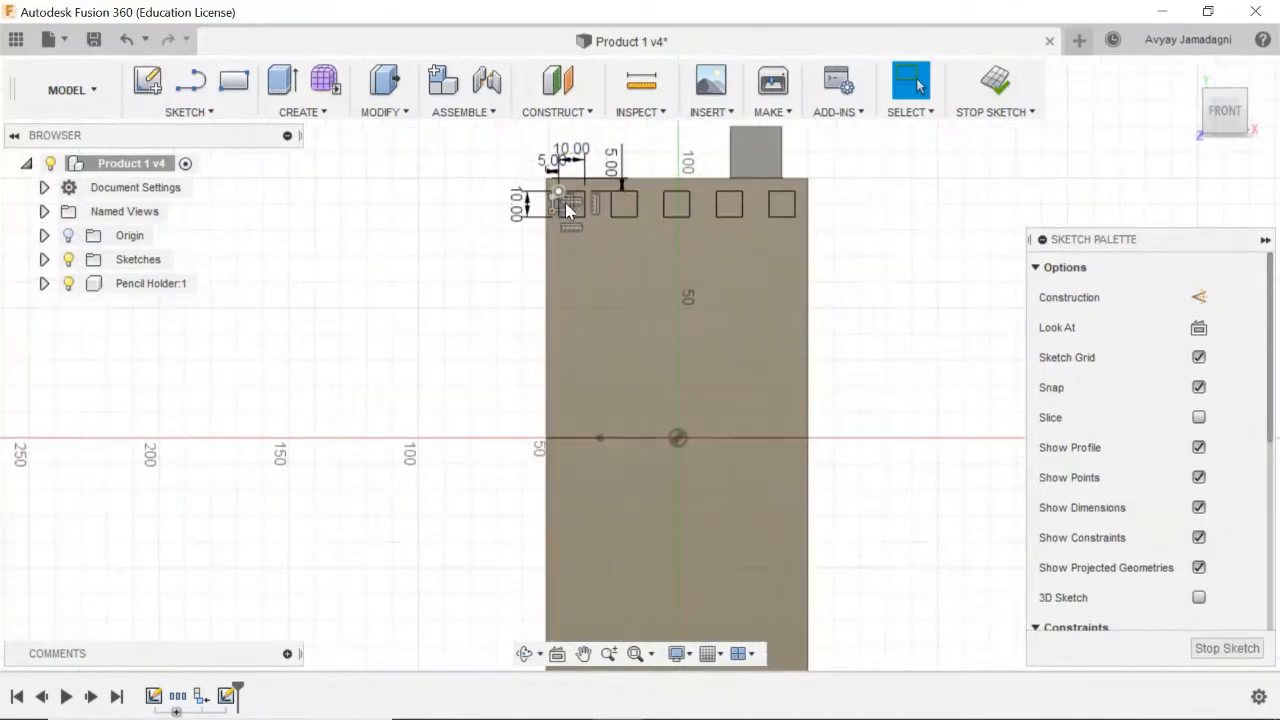
scroll(567, 208, up, 2)
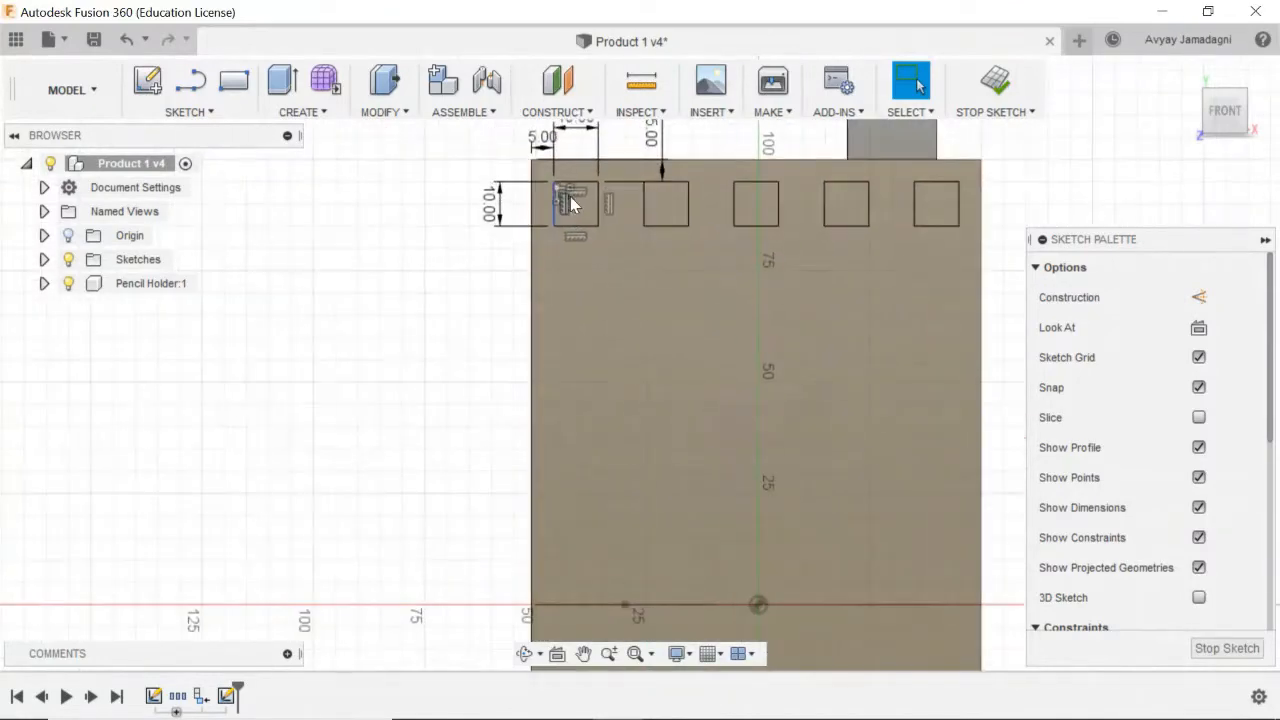
click(222, 117)
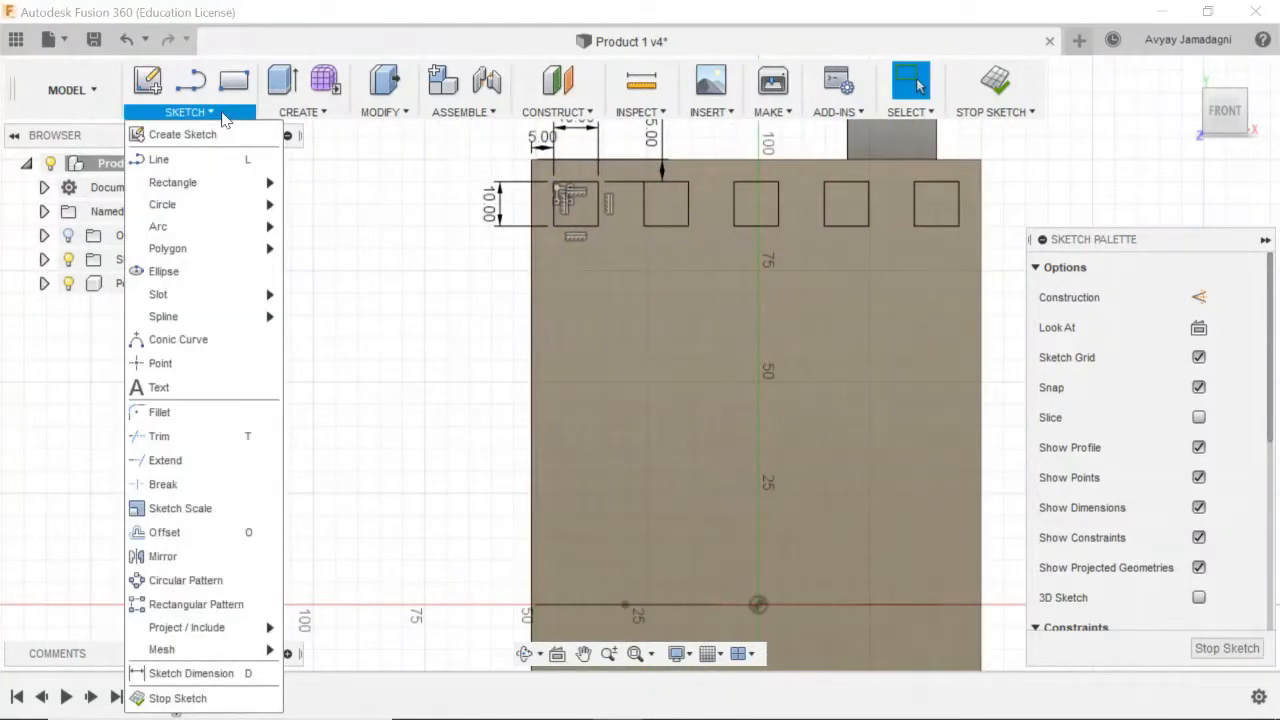
click(187, 604)
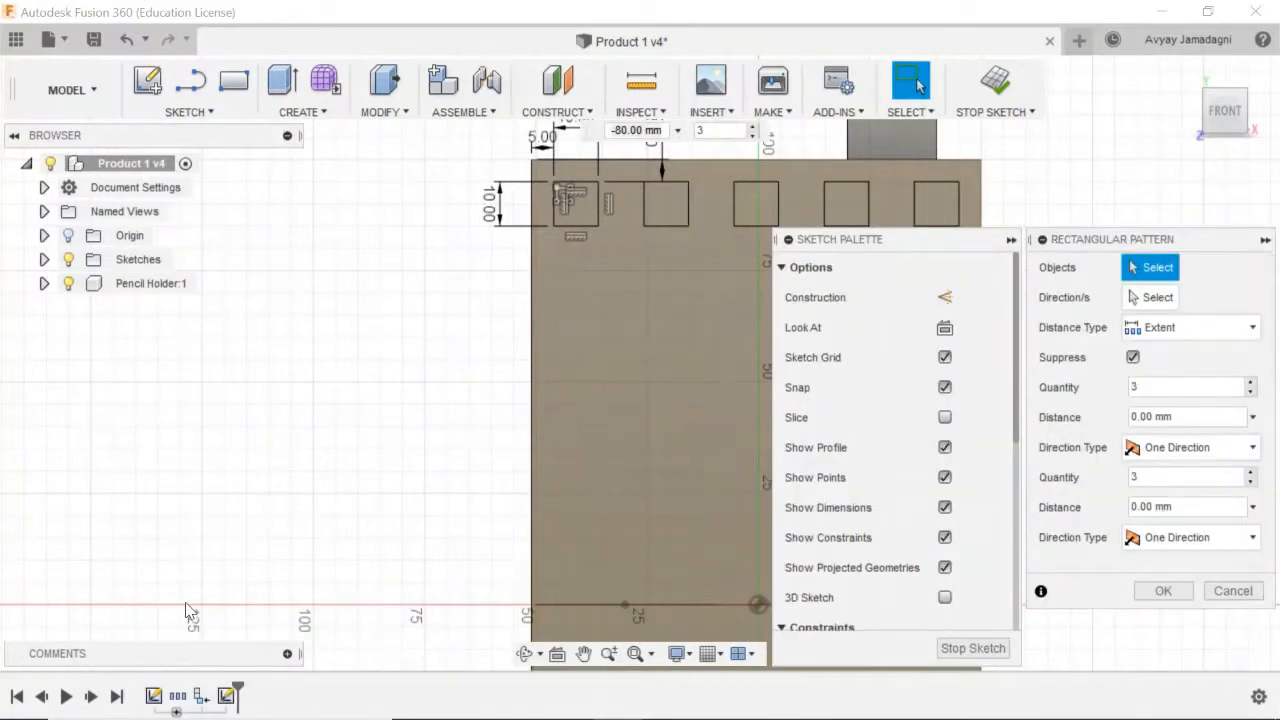
click(572, 185)
click(582, 225)
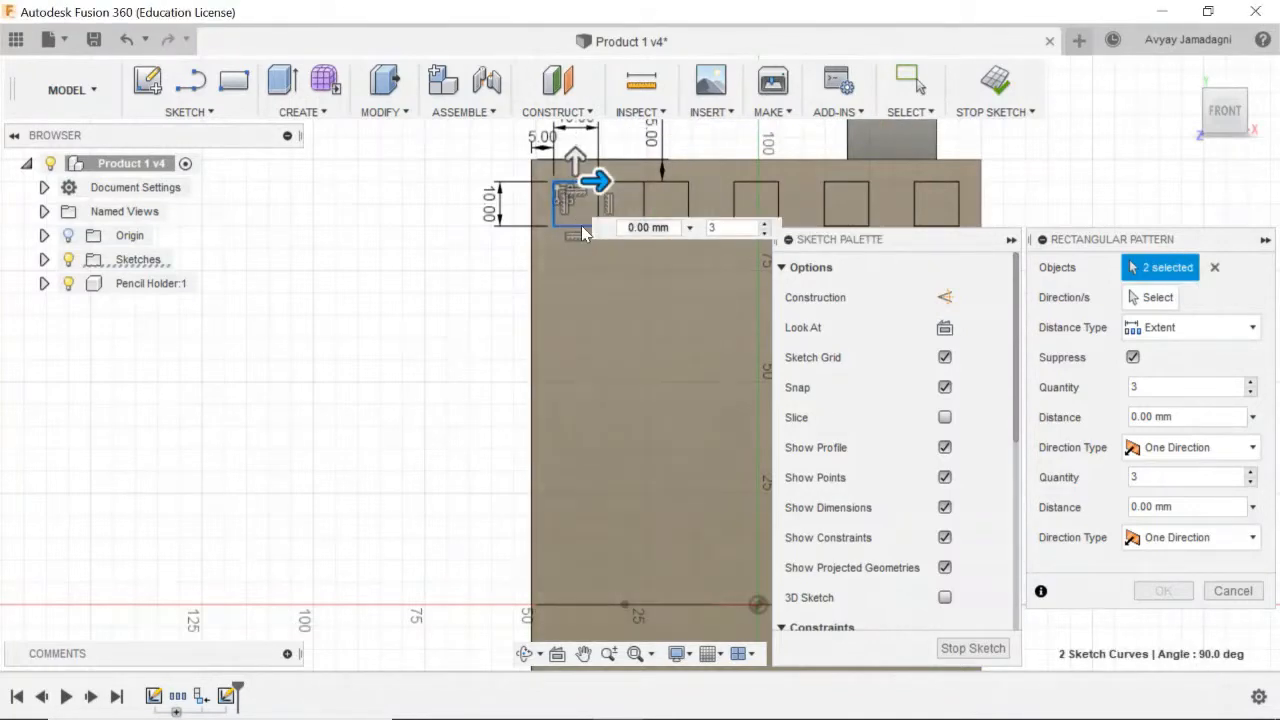
click(582, 227)
click(598, 206)
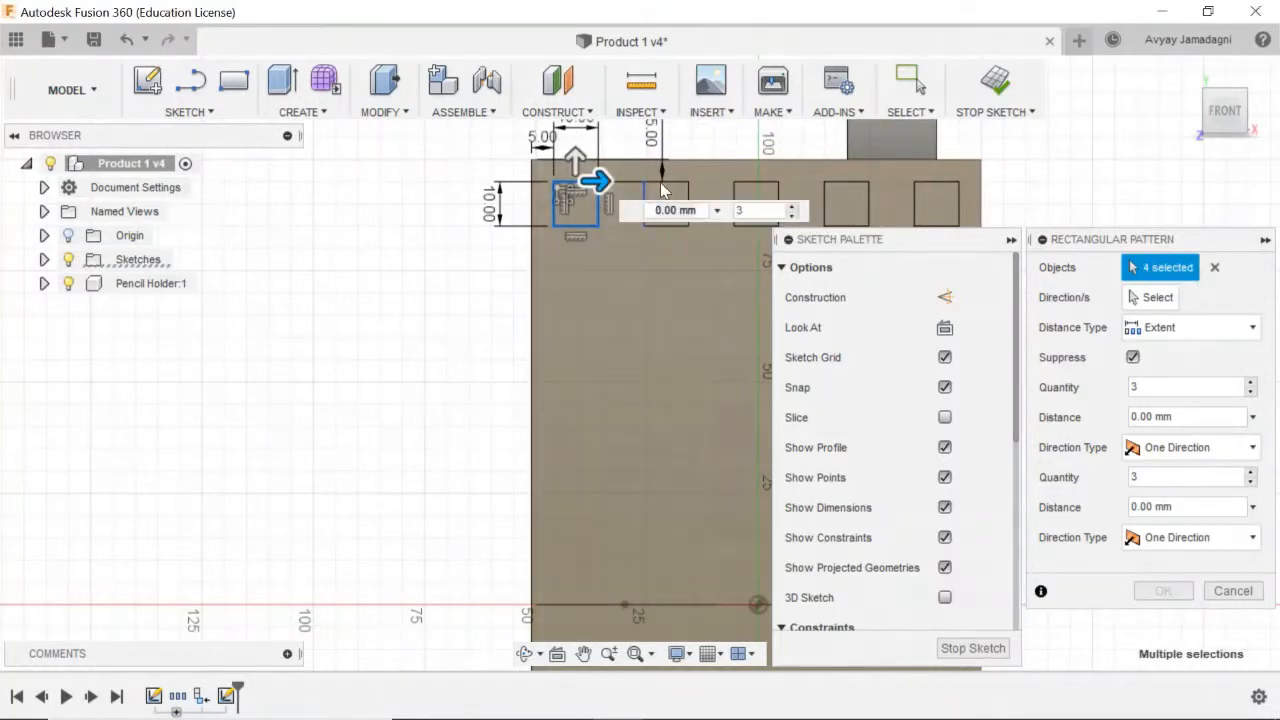
Step: Add all sides of the second and third squares in the row to the pattern objects
click(645, 214)
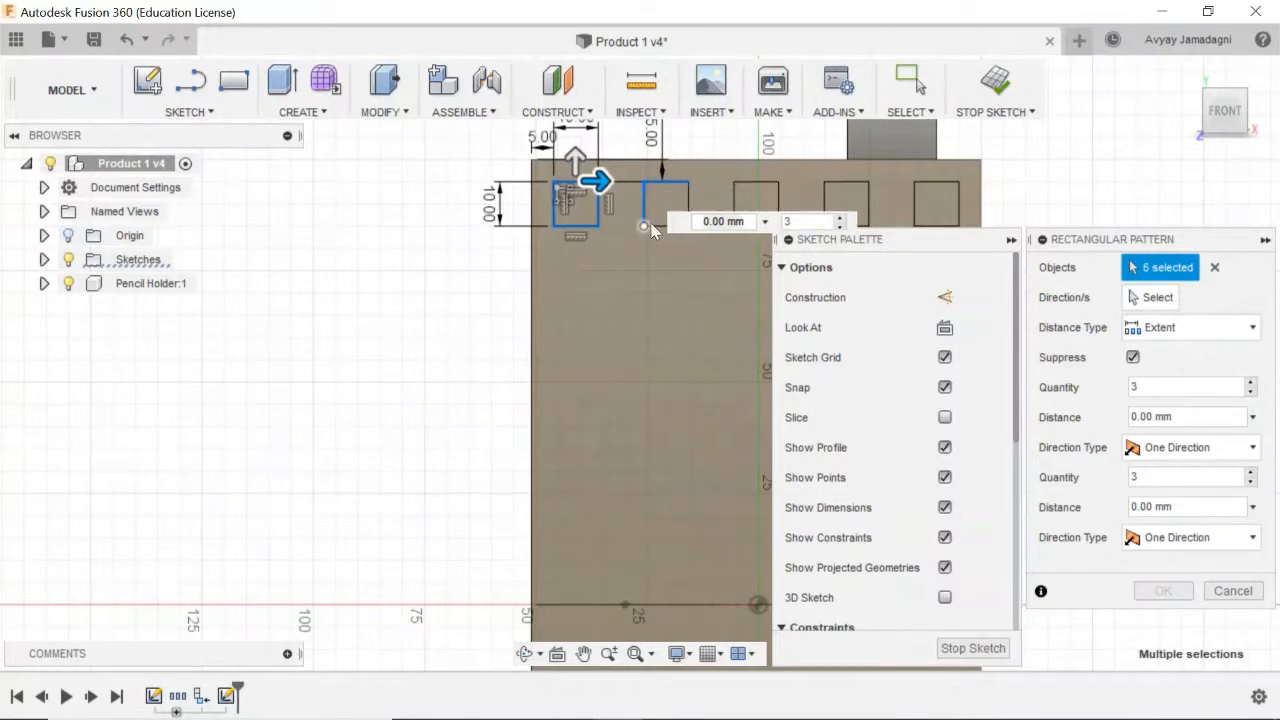
click(654, 227)
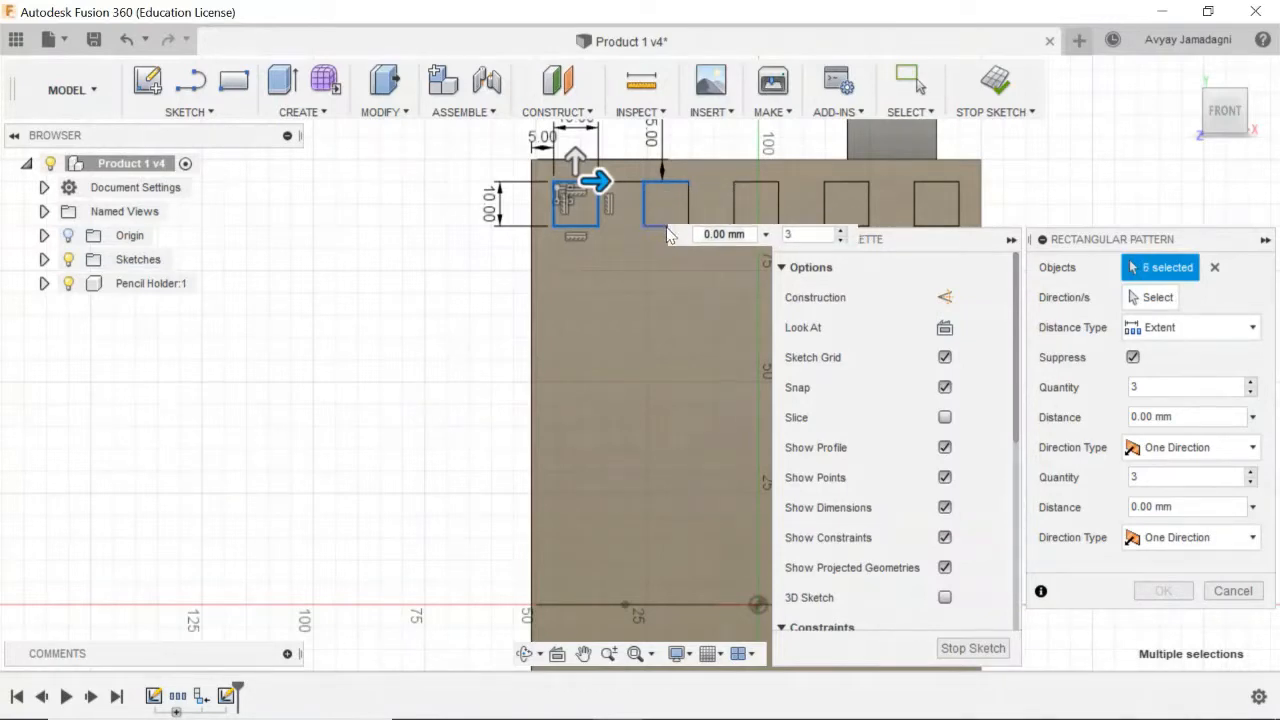
click(687, 211)
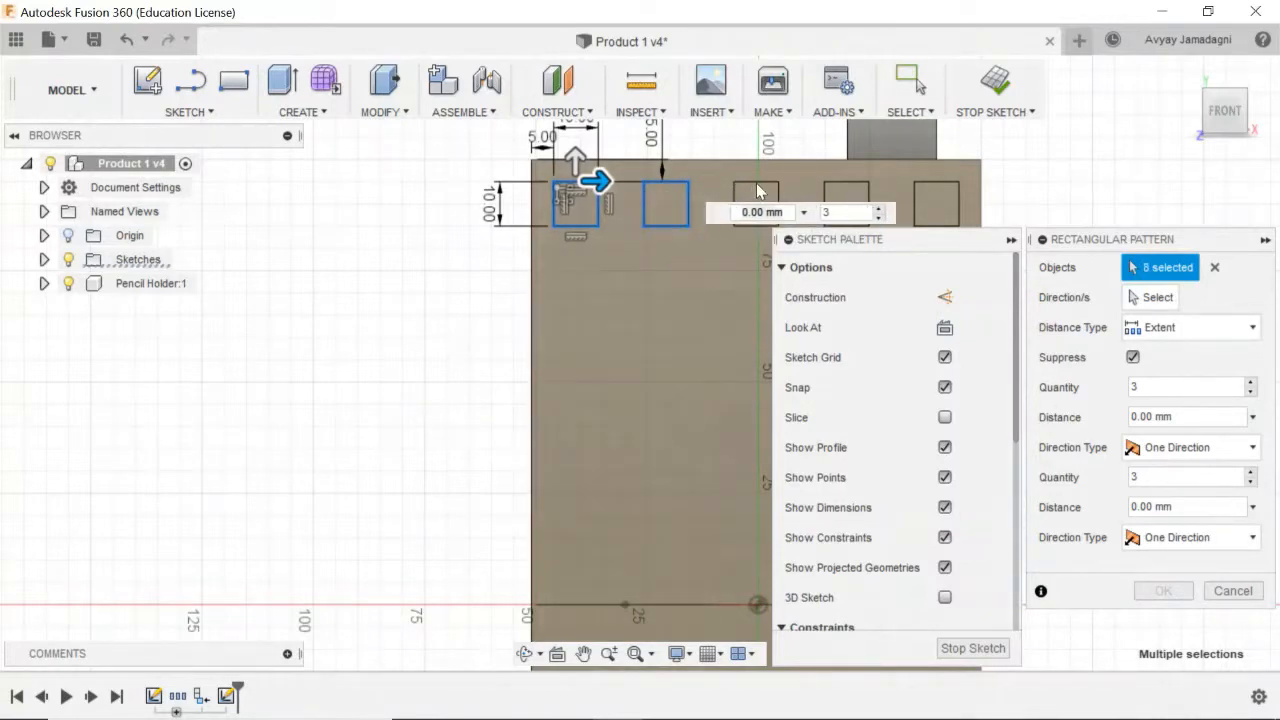
click(748, 184)
click(743, 222)
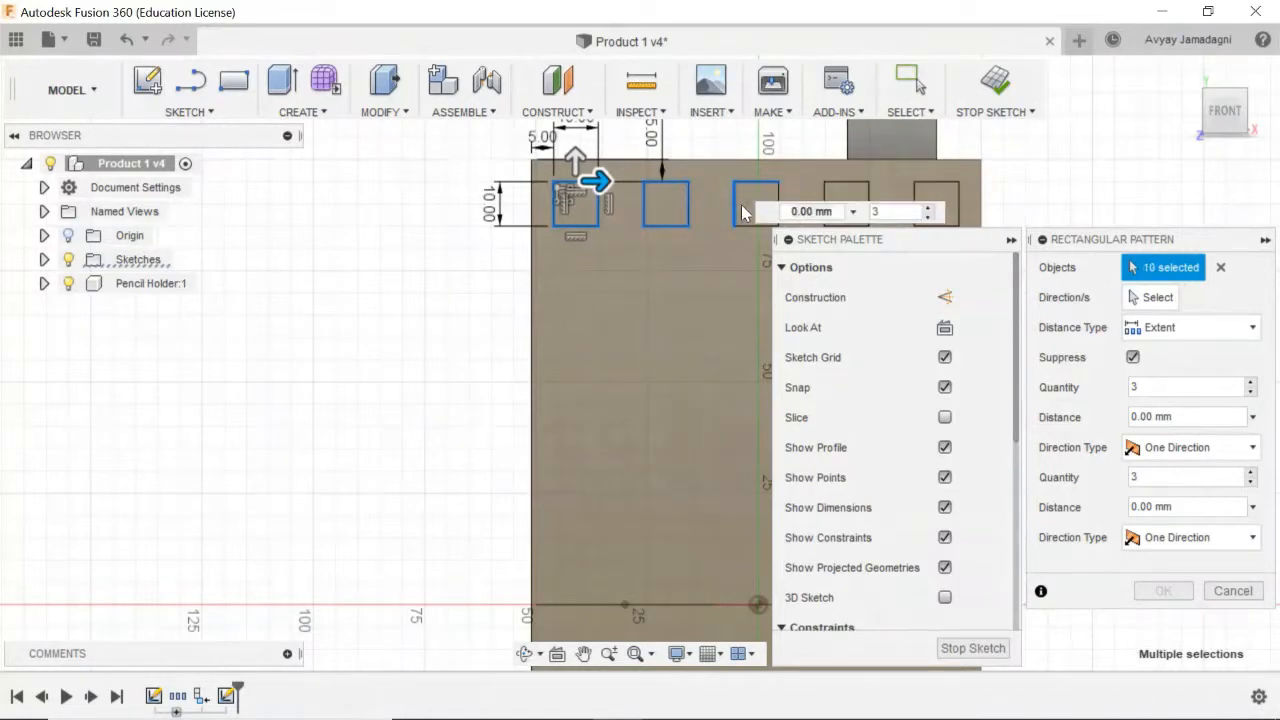
click(751, 227)
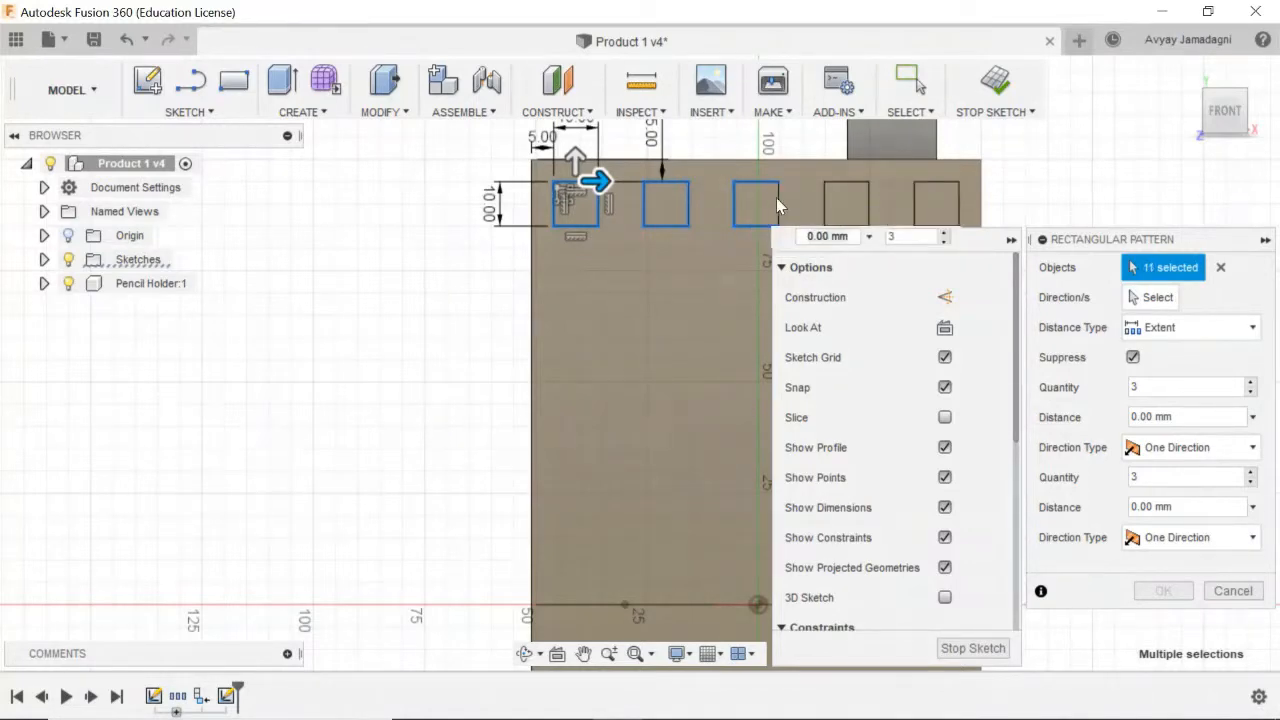
click(779, 199)
Step: Add all sides of the fourth and fifth squares in the row to the pattern objects
click(840, 183)
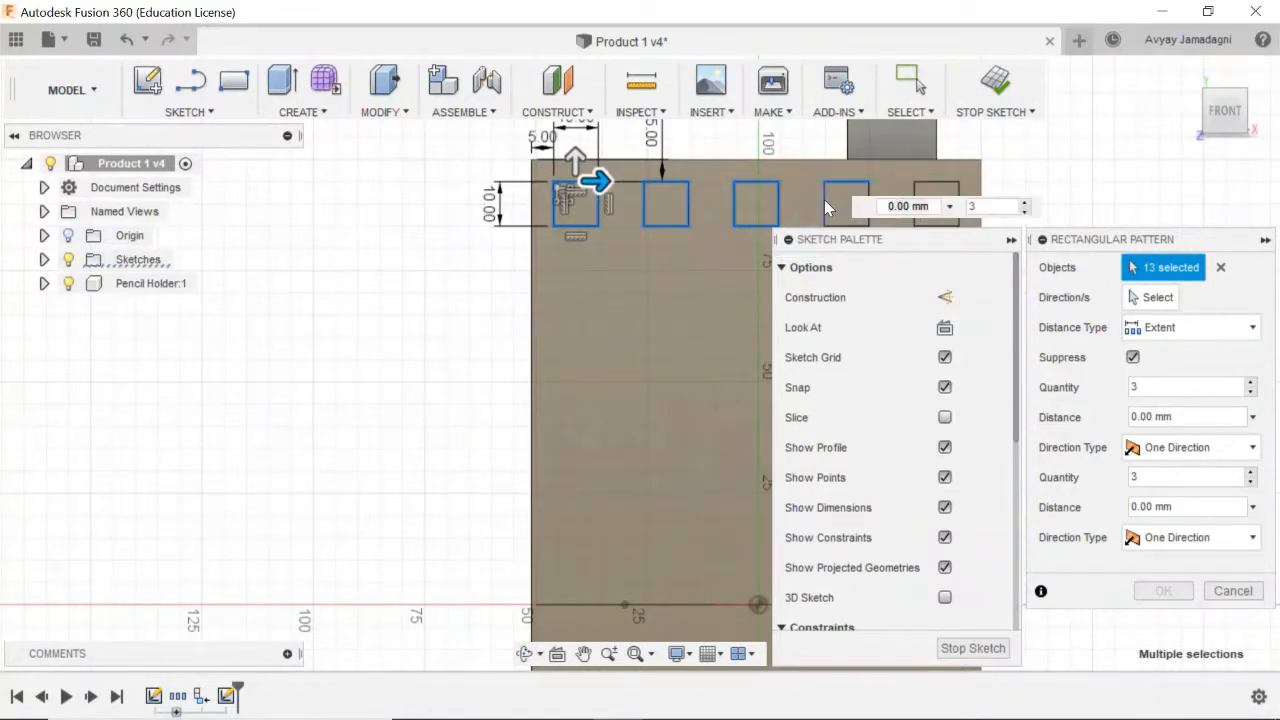
click(826, 209)
click(937, 184)
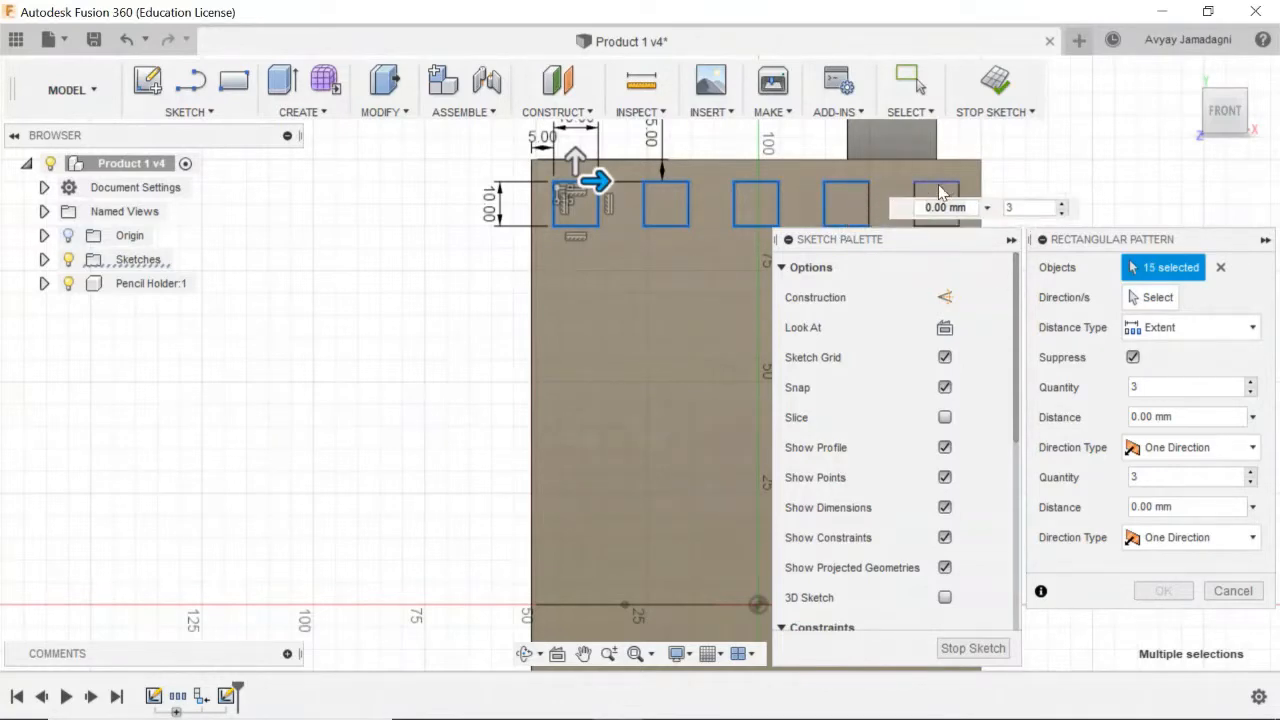
click(912, 199)
click(868, 203)
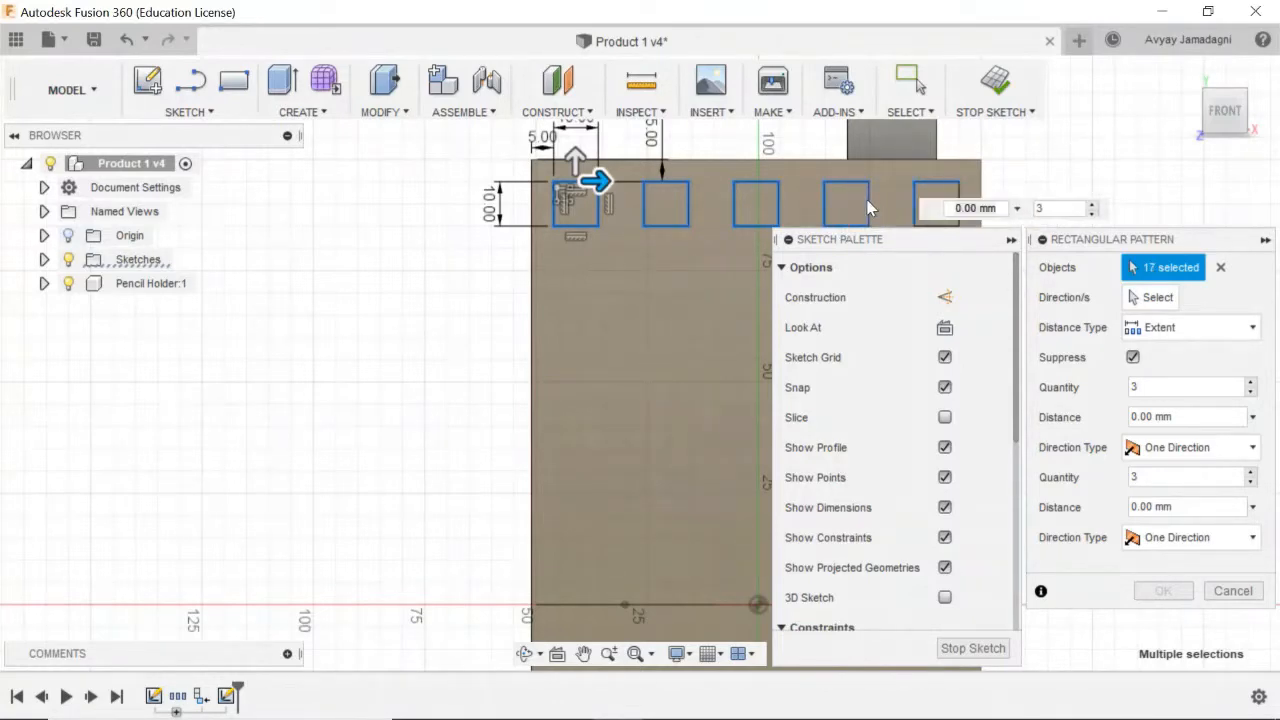
click(915, 219)
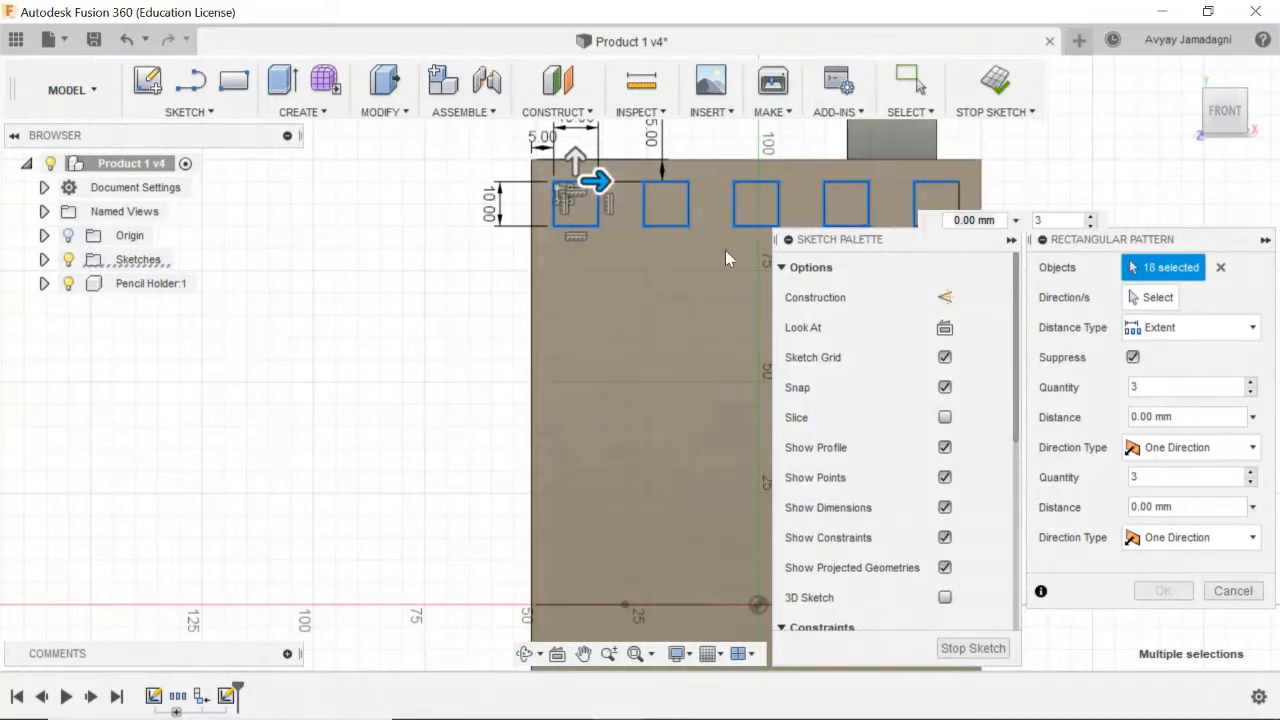
middle_drag(704, 248, 445, 312)
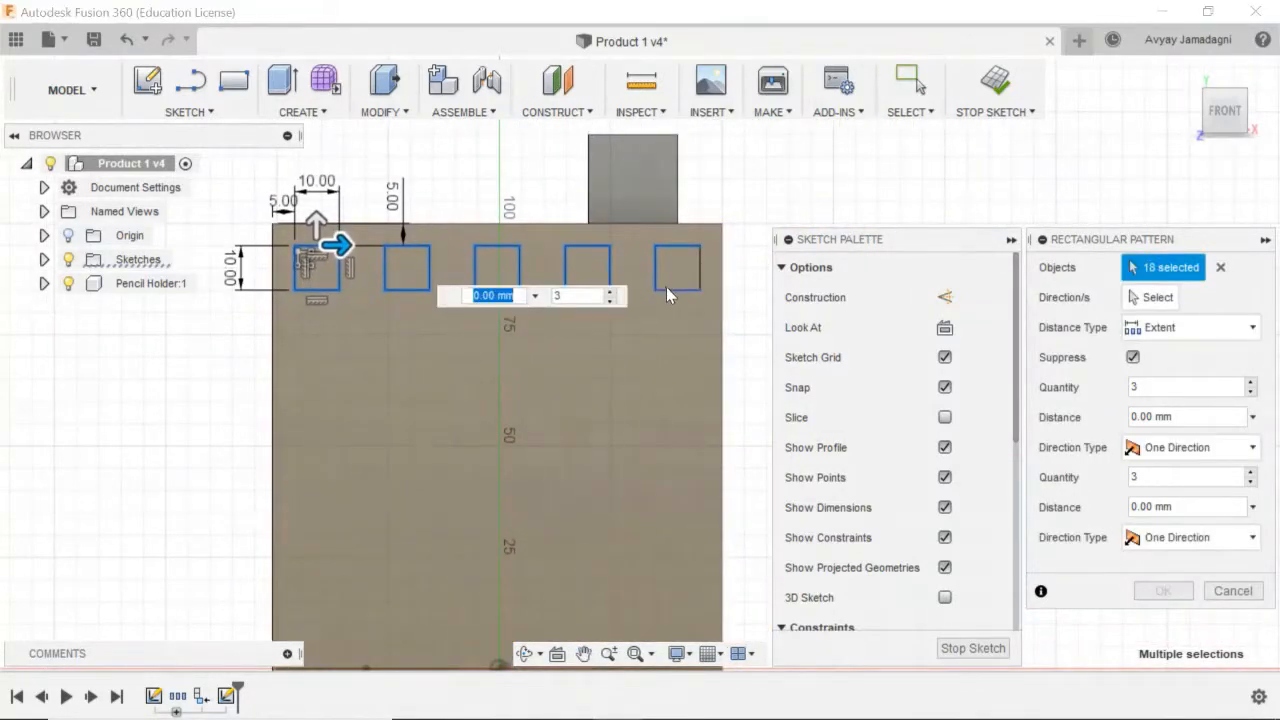
click(698, 281)
click(700, 274)
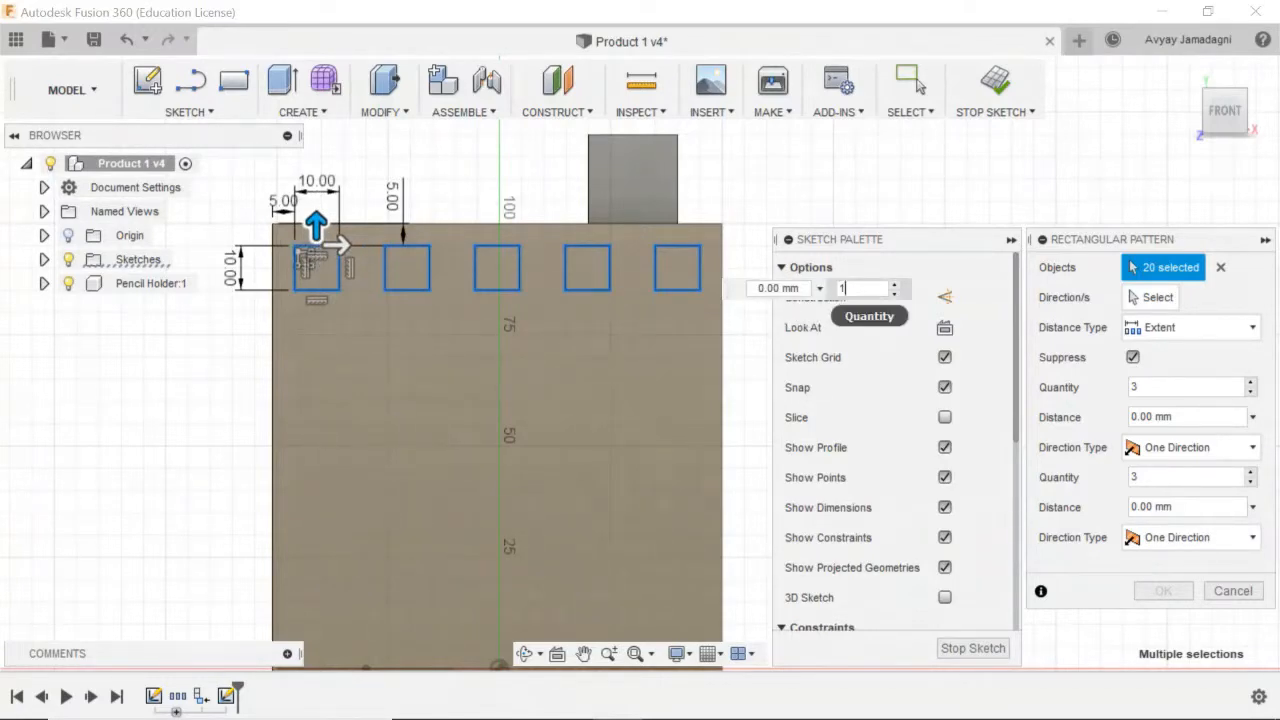
Step: Pattern the row of squares down the front face with a quantity of 10 over an extent of -180 mm
key(Return)
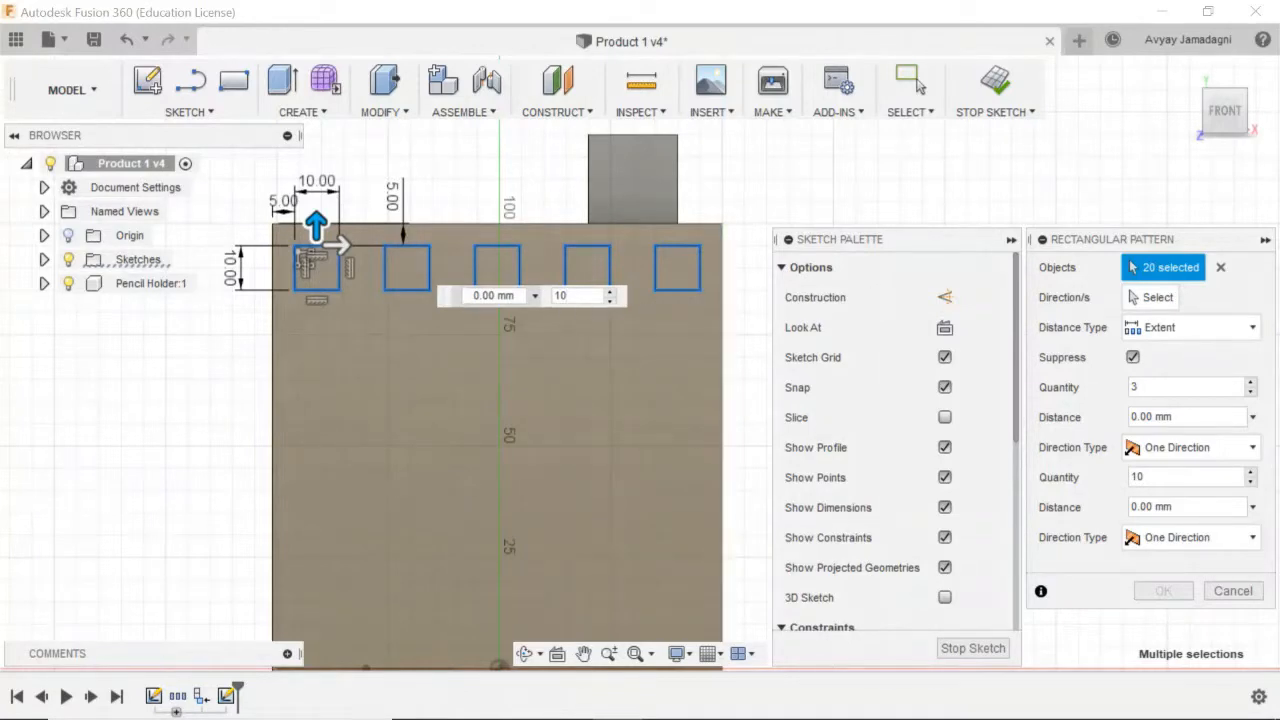
click(474, 295)
text(-18)
key(Return)
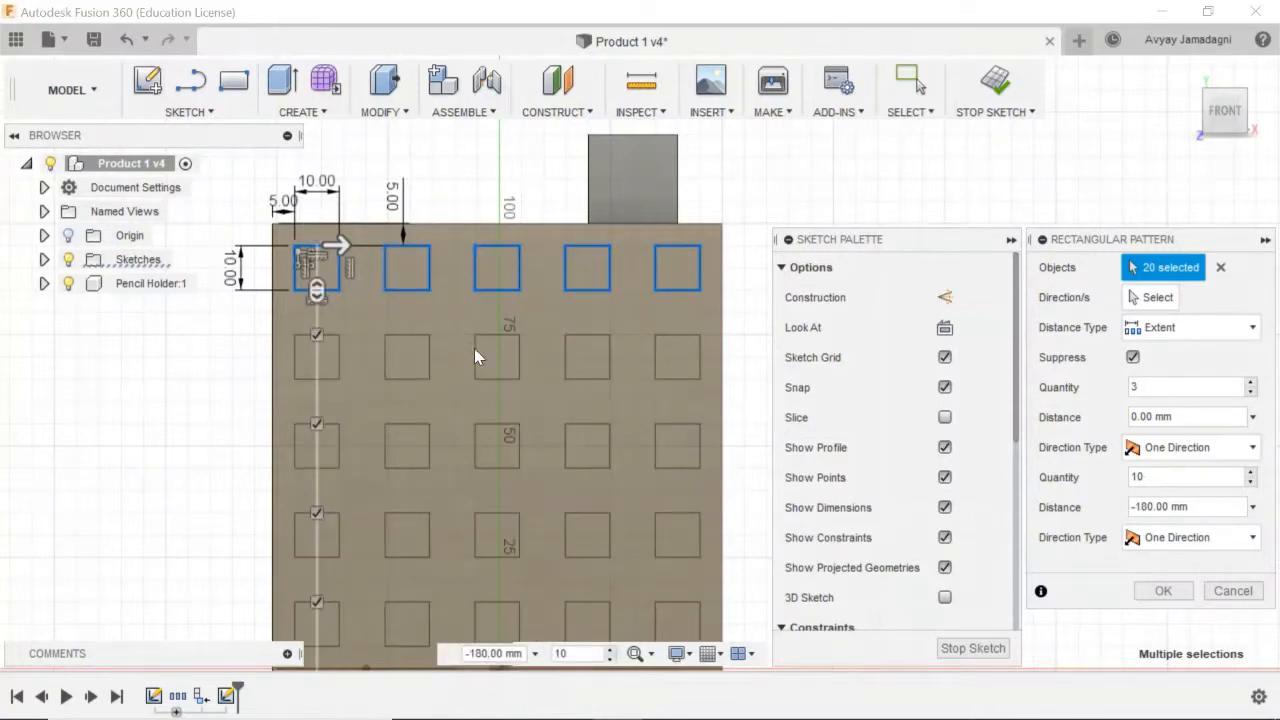
scroll(474, 348, down, 3)
middle_drag(466, 365, 452, 179)
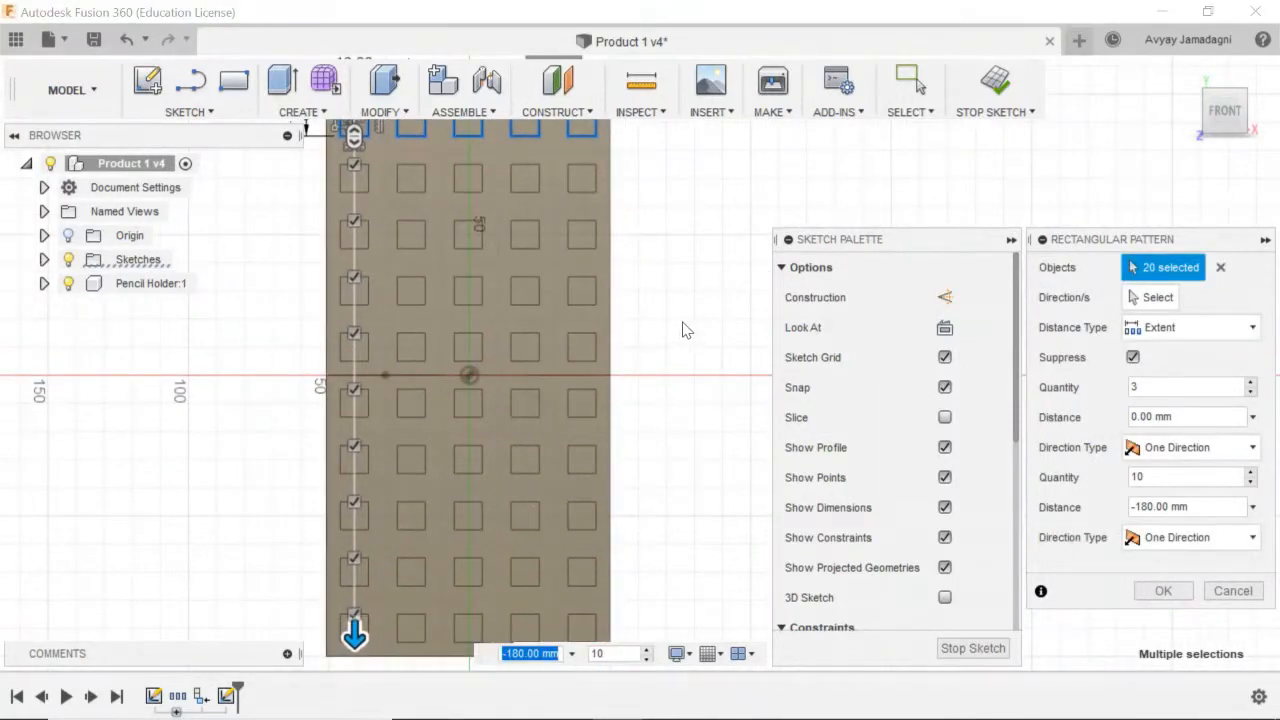
click(1160, 592)
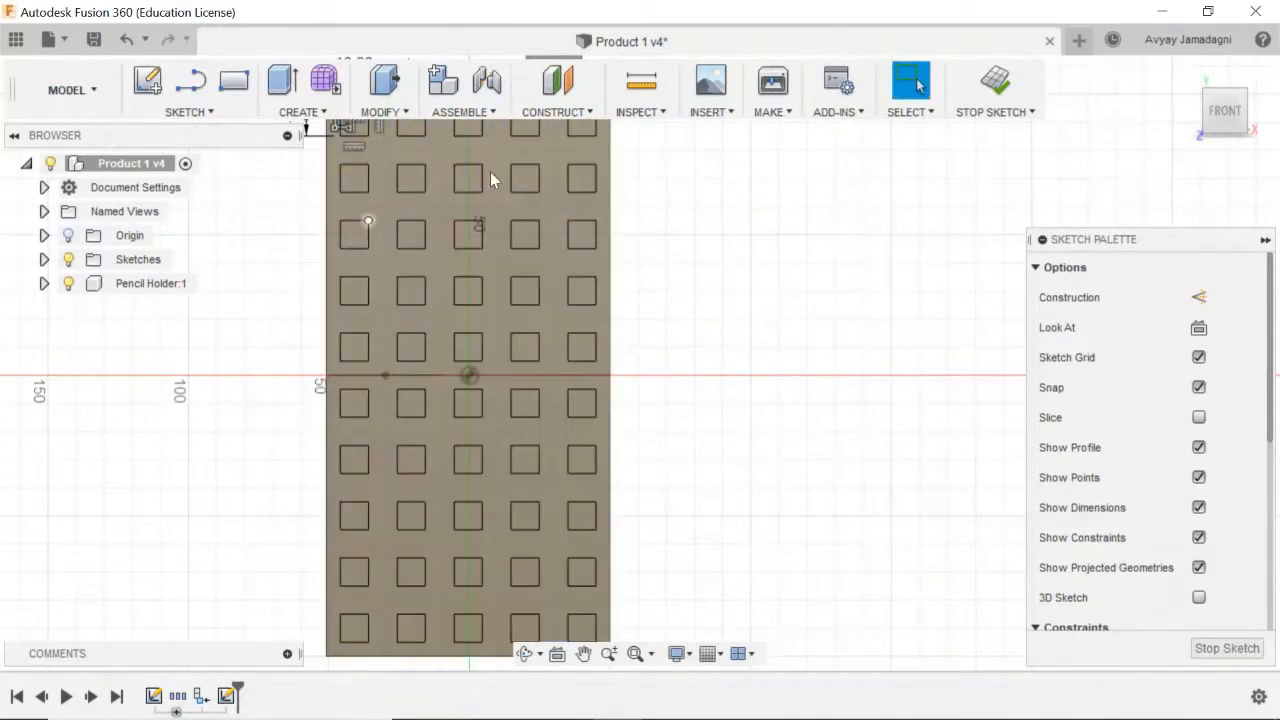
Step: Measure the gap between the lower side of the lowest square in the first column and the front face's lower edge
scroll(630, 258, down, 1)
middle_drag(641, 262, 654, 278)
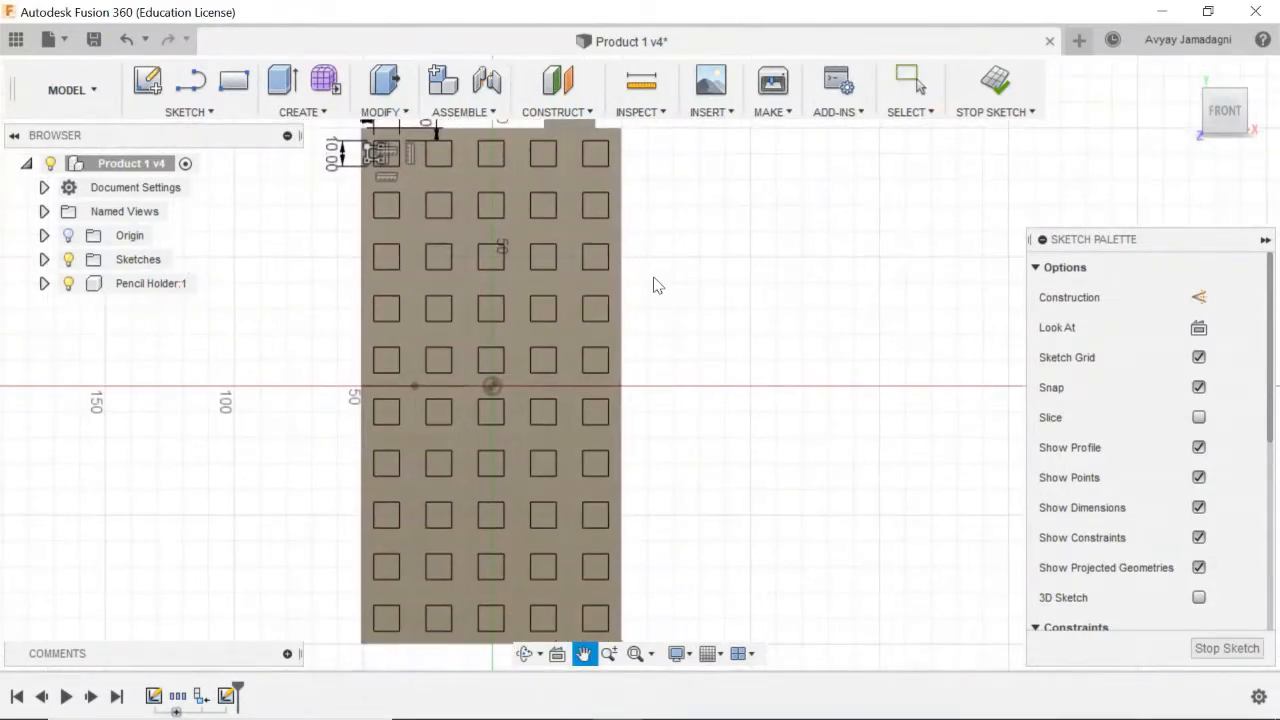
scroll(674, 314, down, 1)
scroll(674, 318, up, 2)
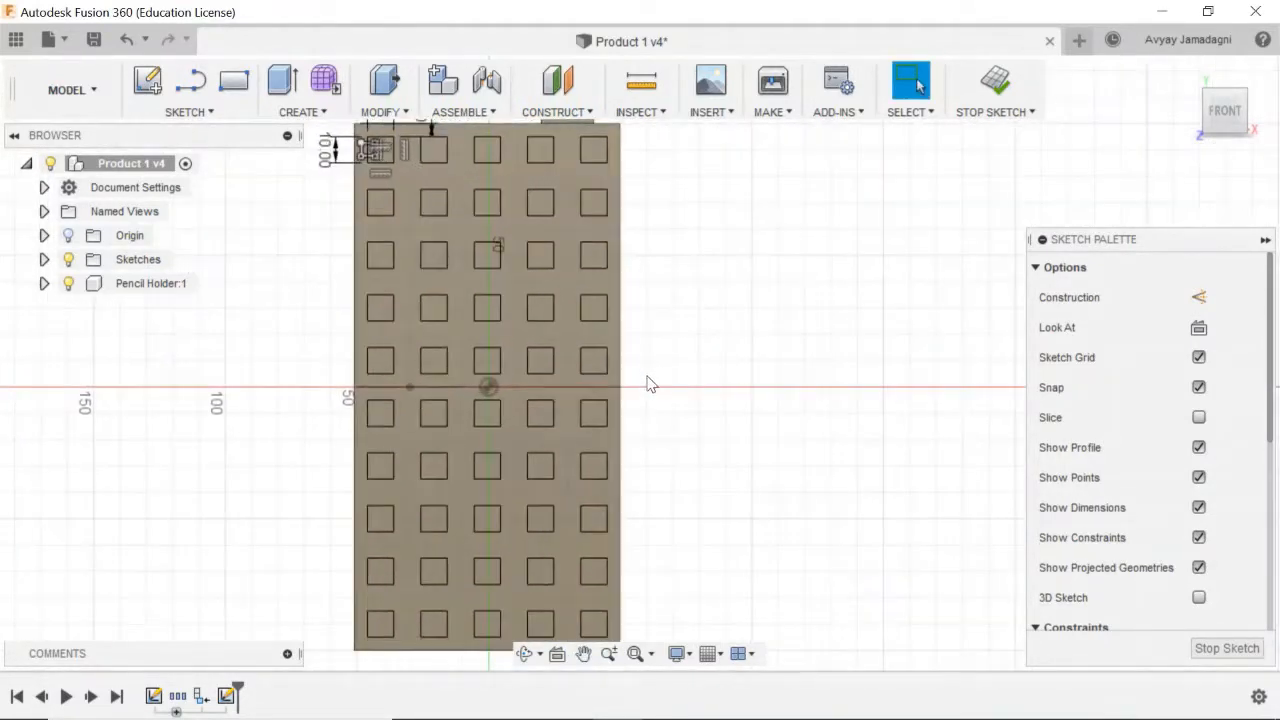
scroll(408, 620, up, 3)
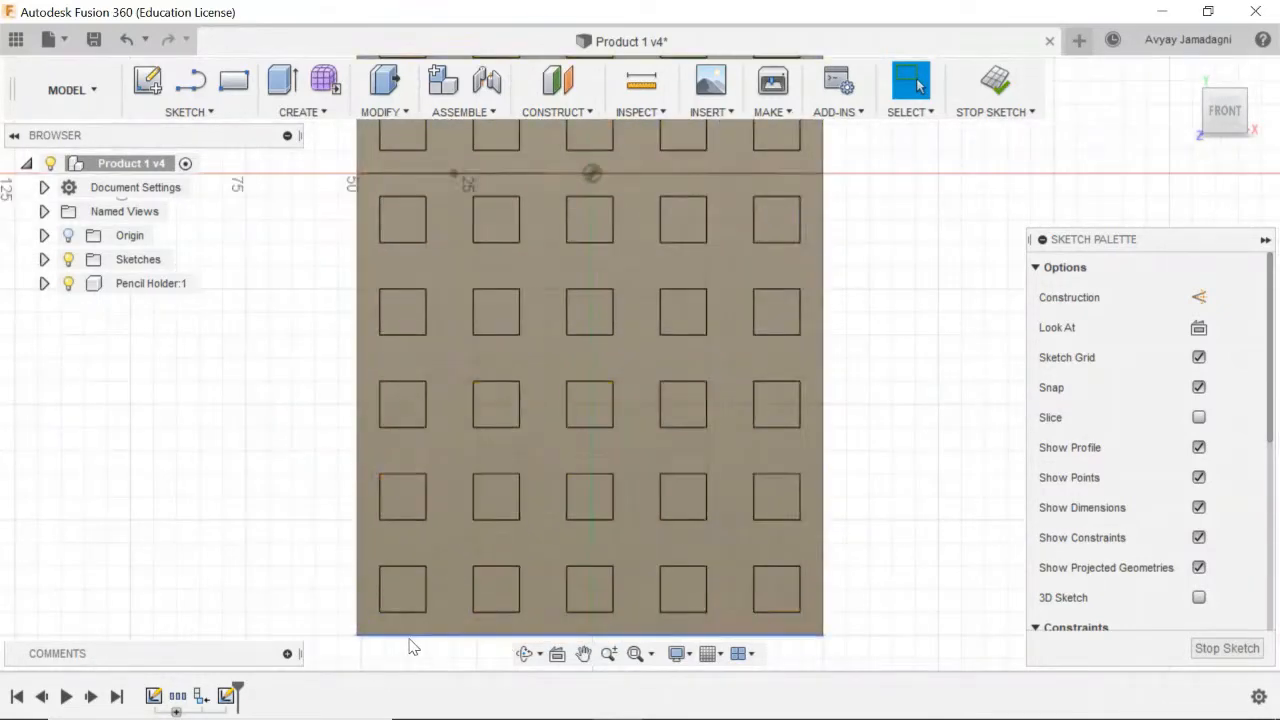
scroll(410, 646, up, 2)
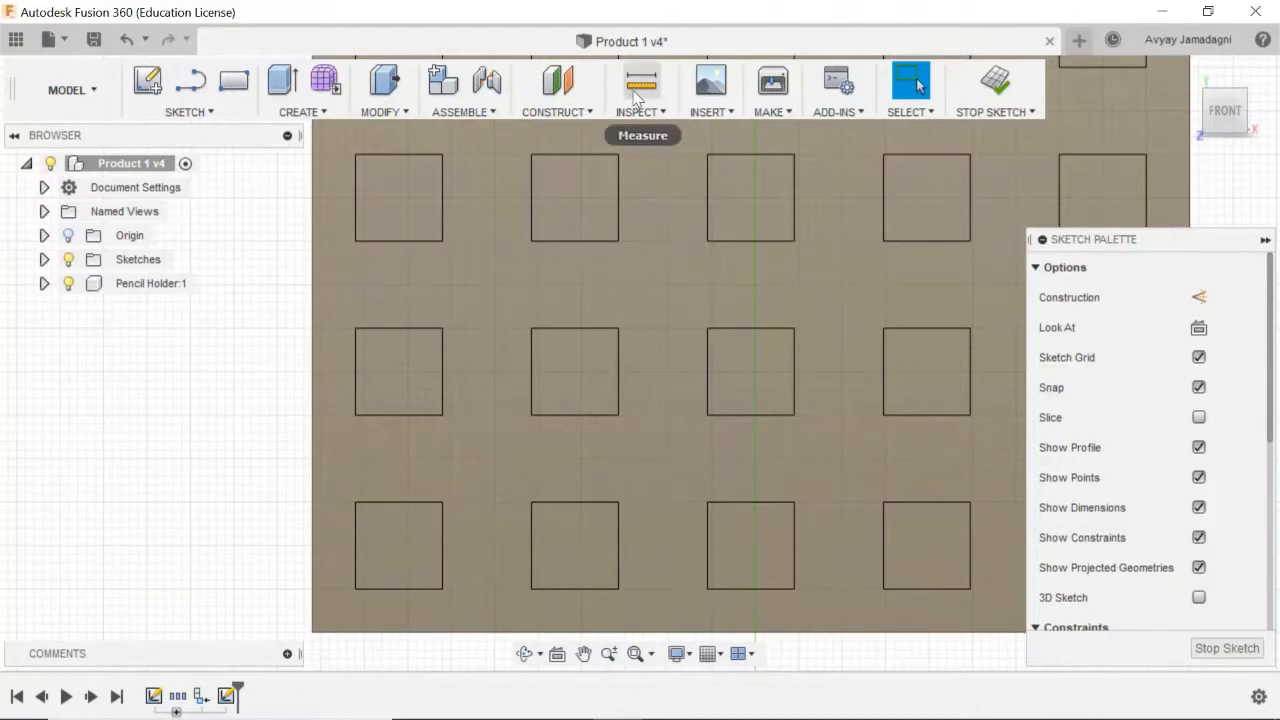
click(610, 100)
click(425, 589)
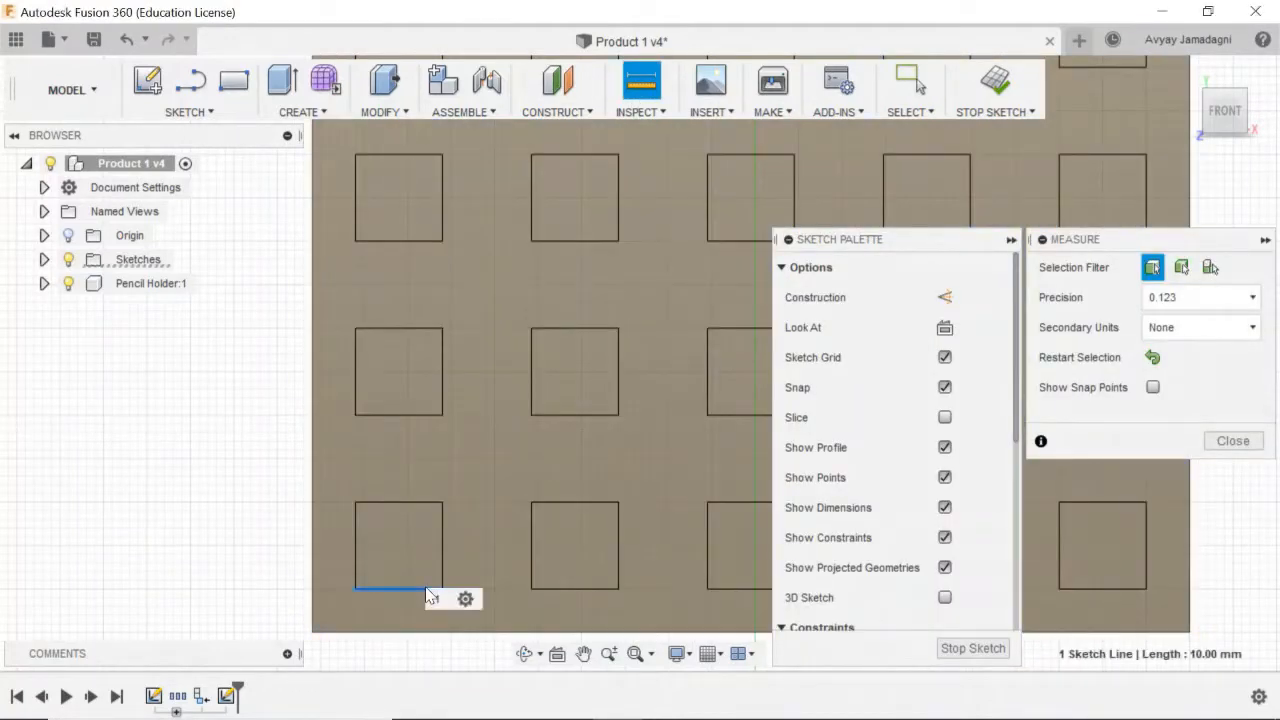
click(425, 632)
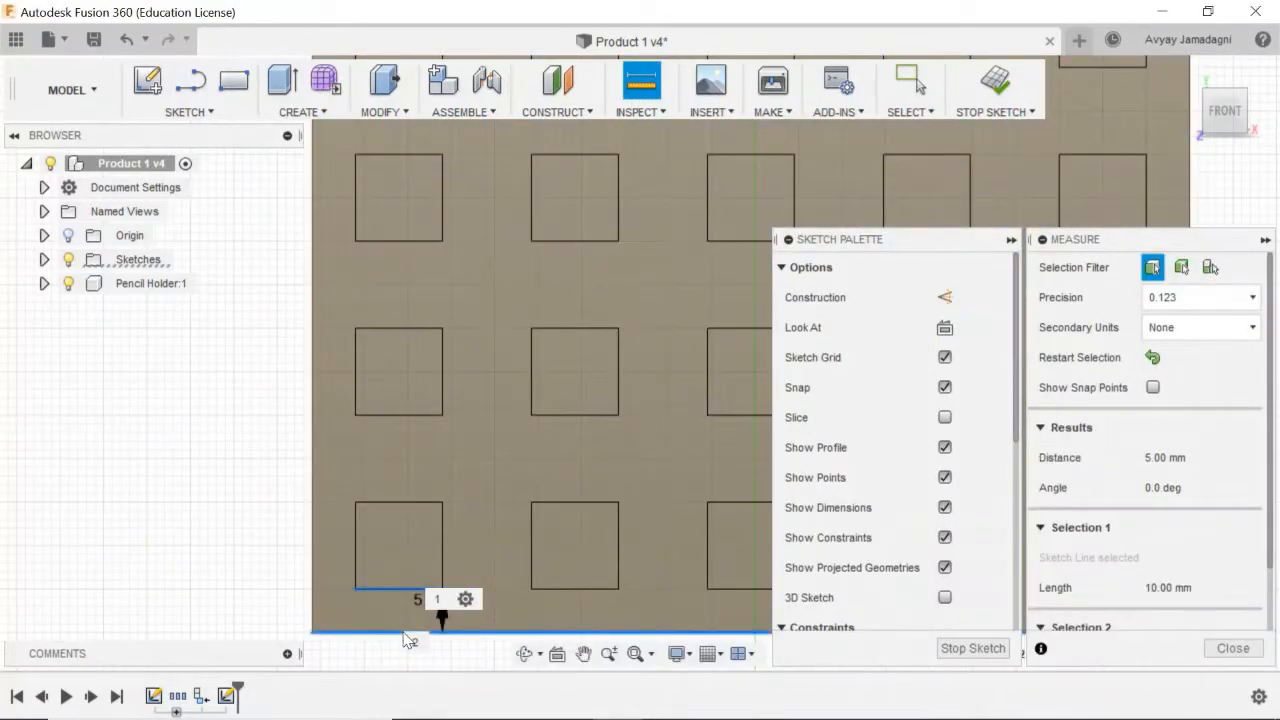
middle_drag(435, 340, 375, 287)
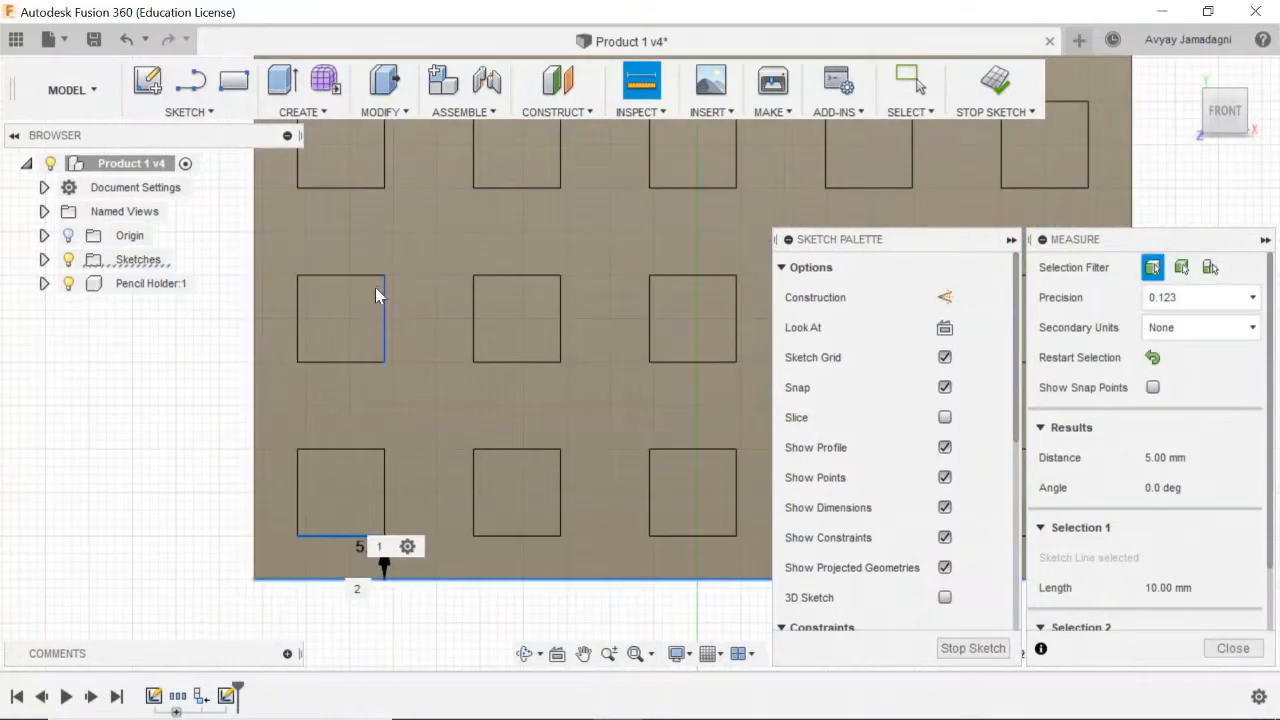
click(1232, 649)
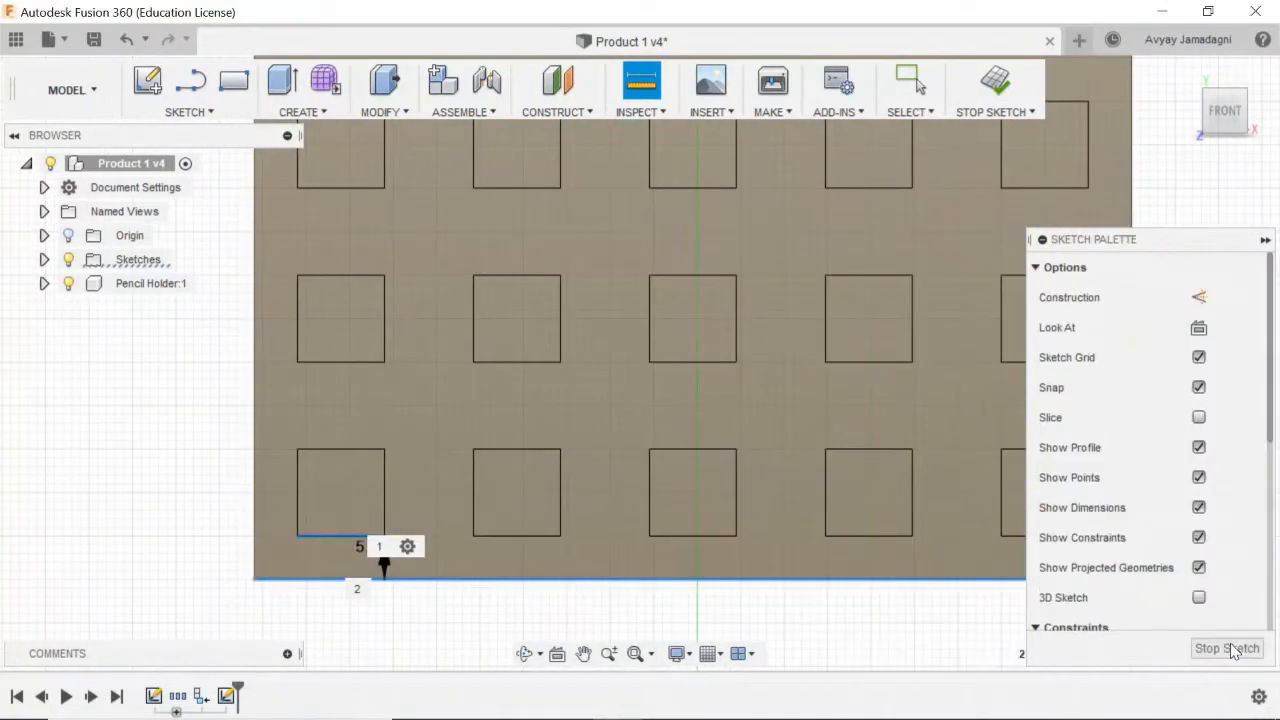
Step: Finish the sketch containing the patterned squares on the front face
scroll(700, 310, down, 3)
scroll(711, 213, down, 3)
scroll(711, 213, down, 1)
middle_drag(711, 213, 561, 464)
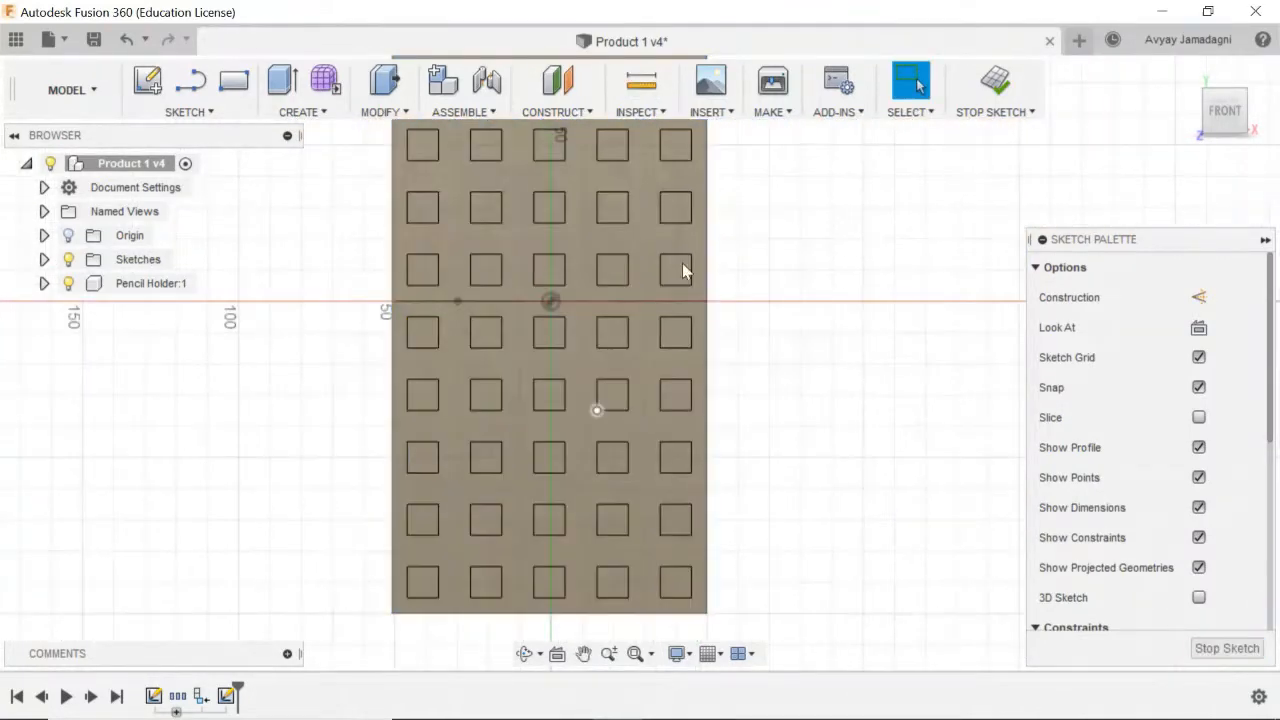
click(1008, 82)
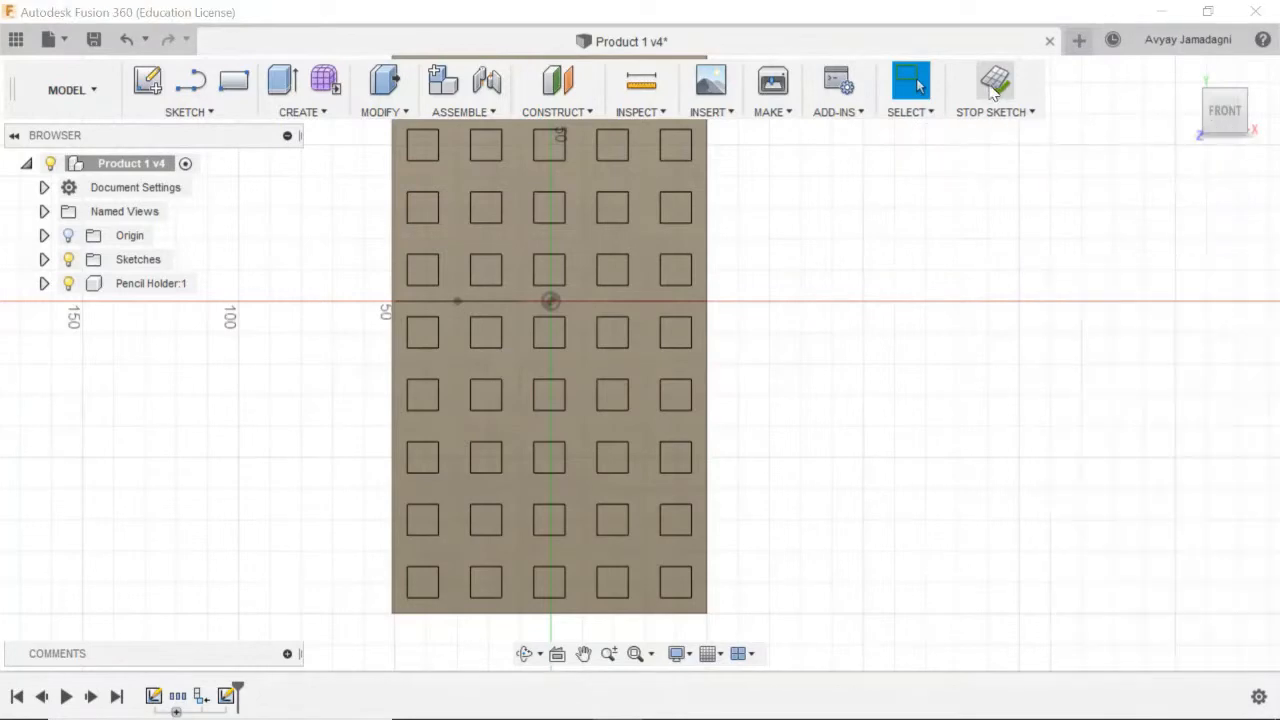
Step: Expand the Sketches folder and turn off the visibility of Sketch1
click(68, 259)
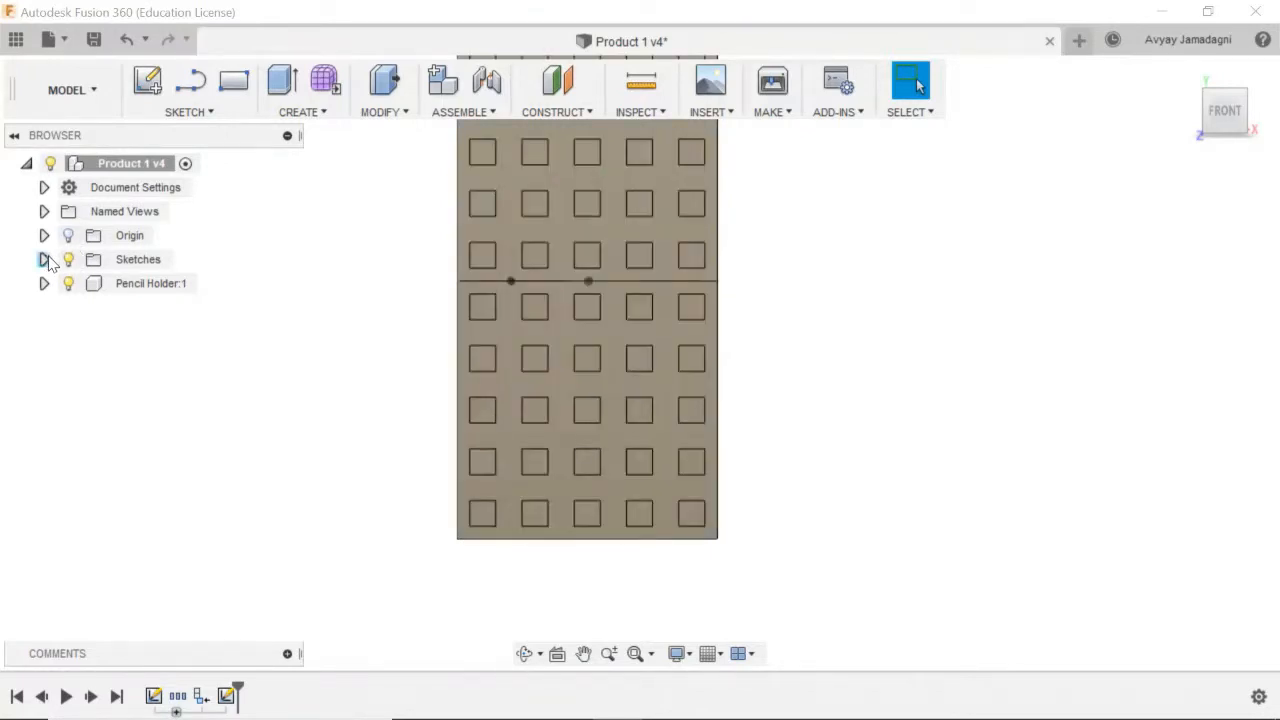
click(44, 259)
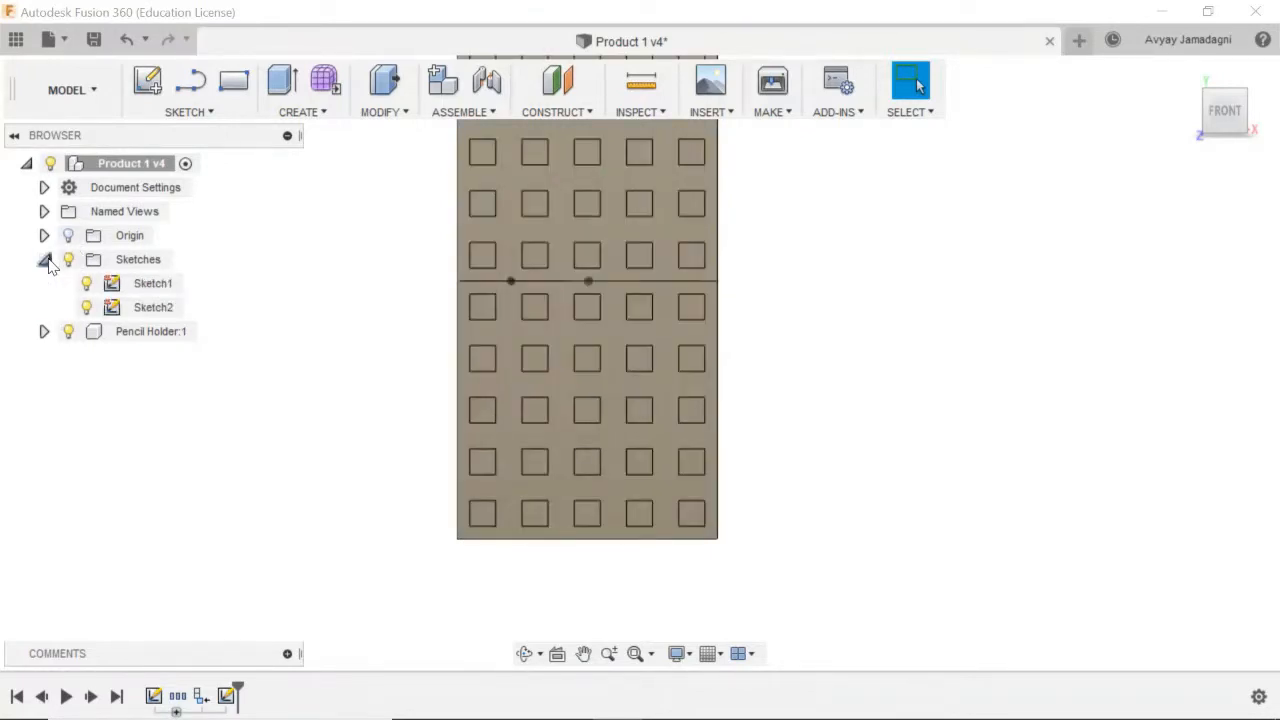
click(90, 286)
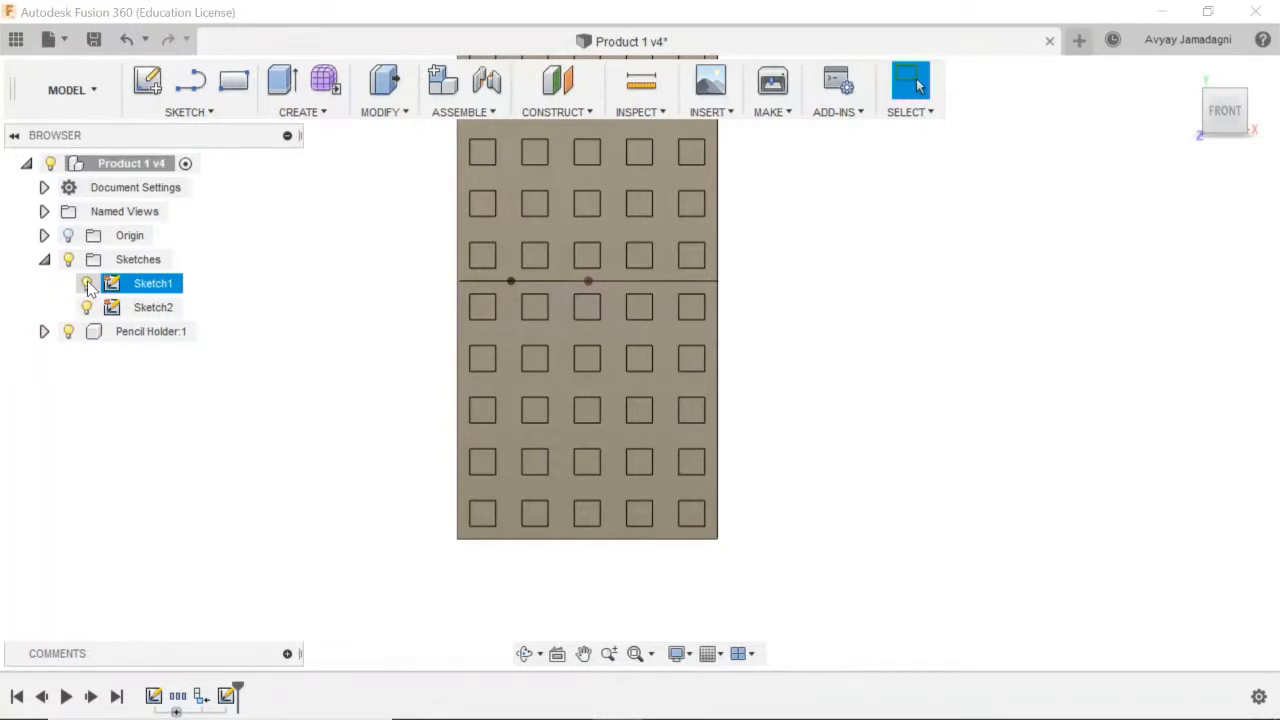
Step: Hide Sketch1 and collapse the Sketches folder in the browser
click(87, 285)
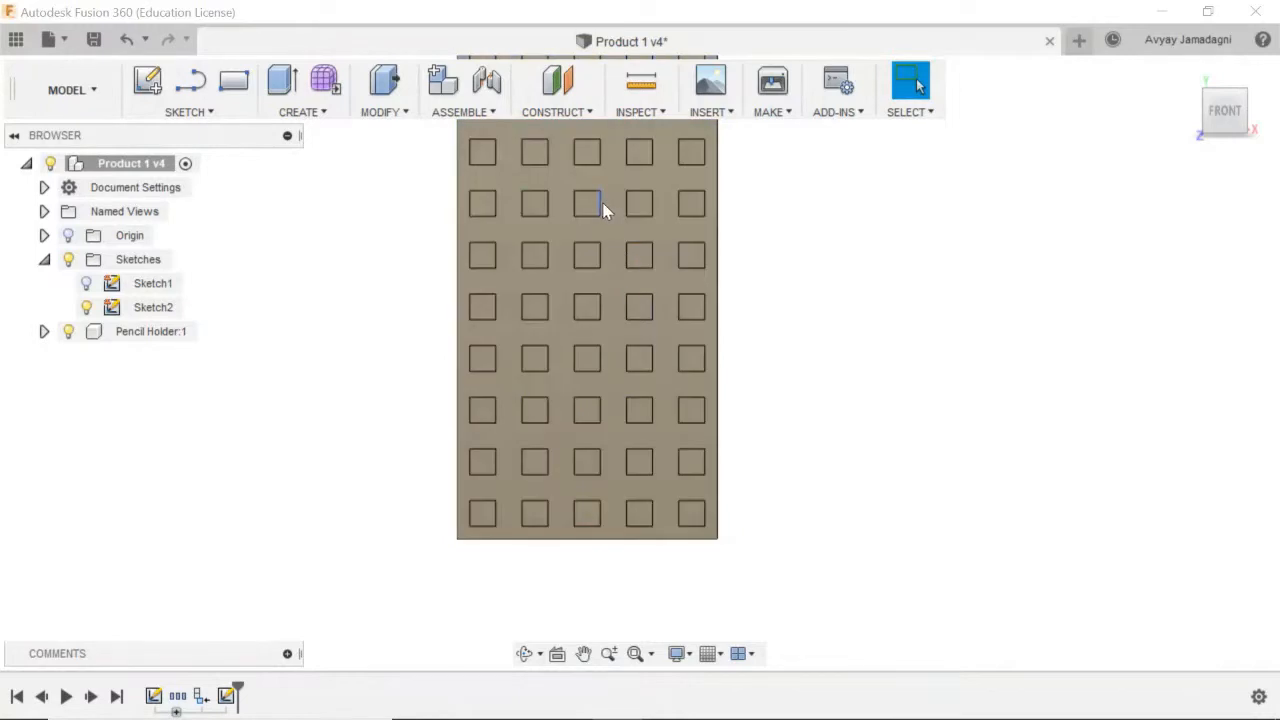
click(44, 260)
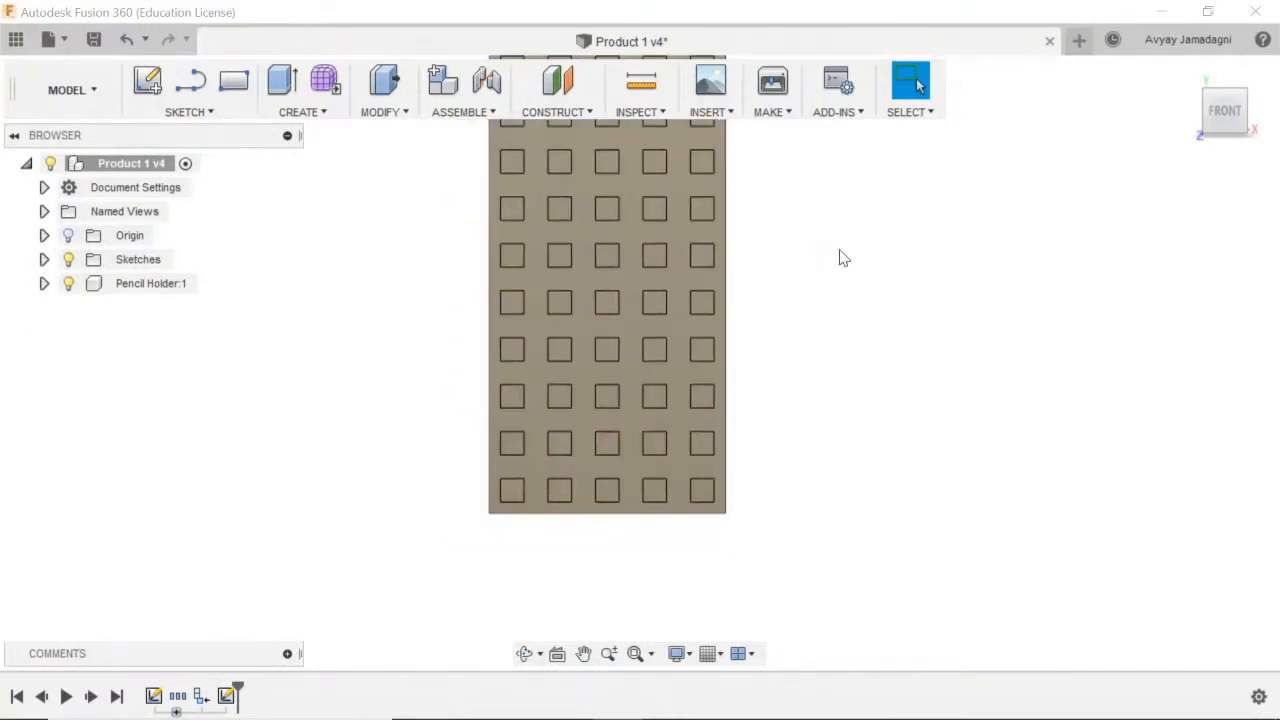
Step: Inspect the pencil holder from above and below, including the patterned front face and the round hole in its bottom face
mouse_move(871, 254)
shift+middle_down()
mouse_move(849, 362)
mouse_move(856, 276)
mouse_move(816, 325)
shift+middle_up()
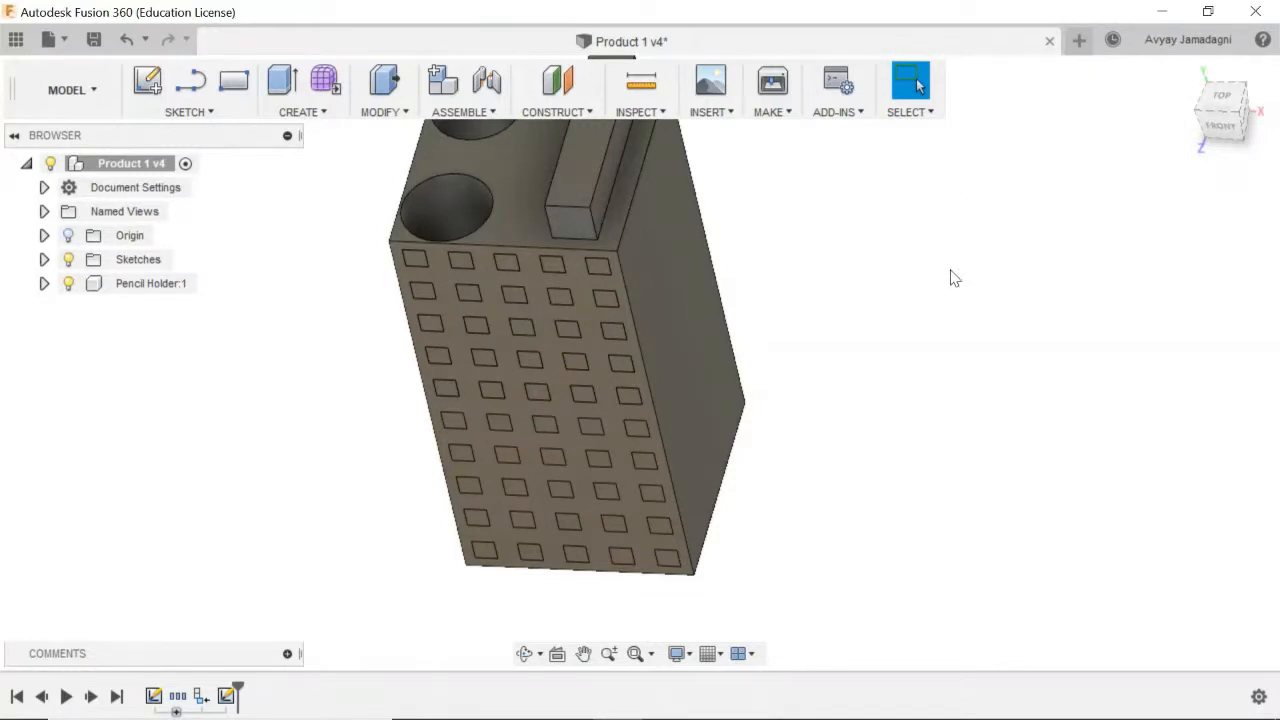
key(F4)
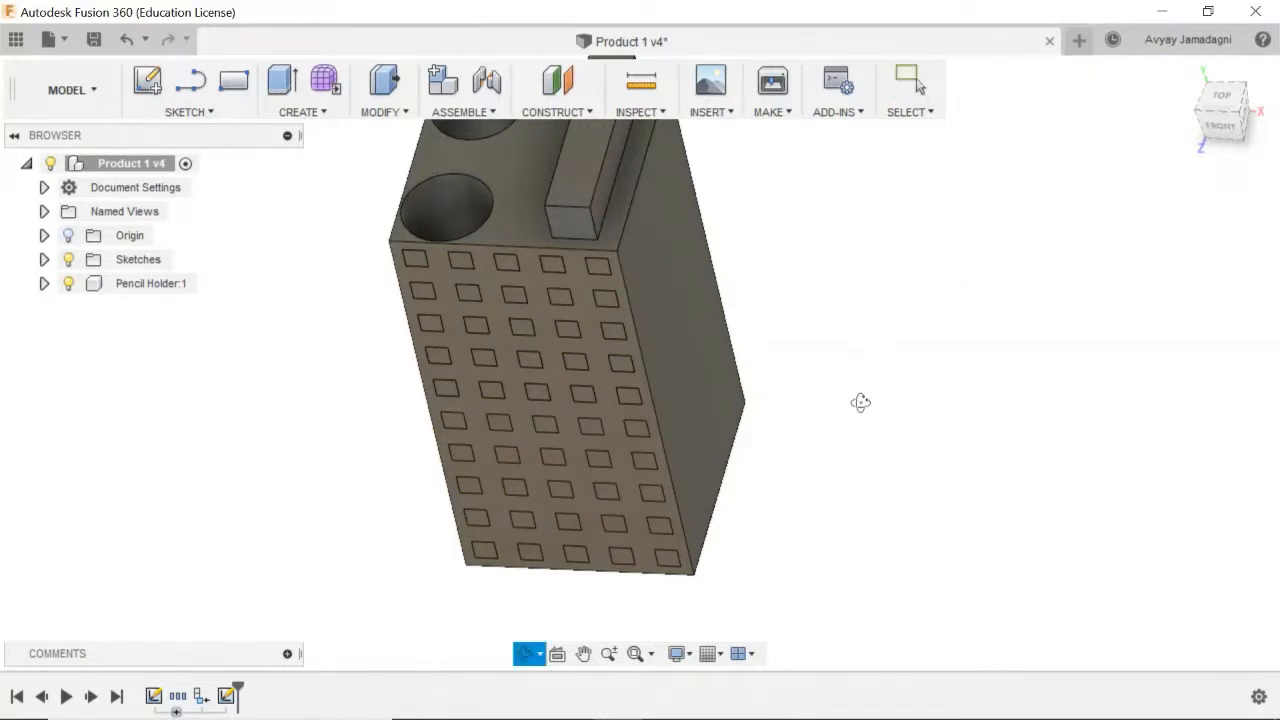
drag(860, 400, 754, 203)
key(Escape)
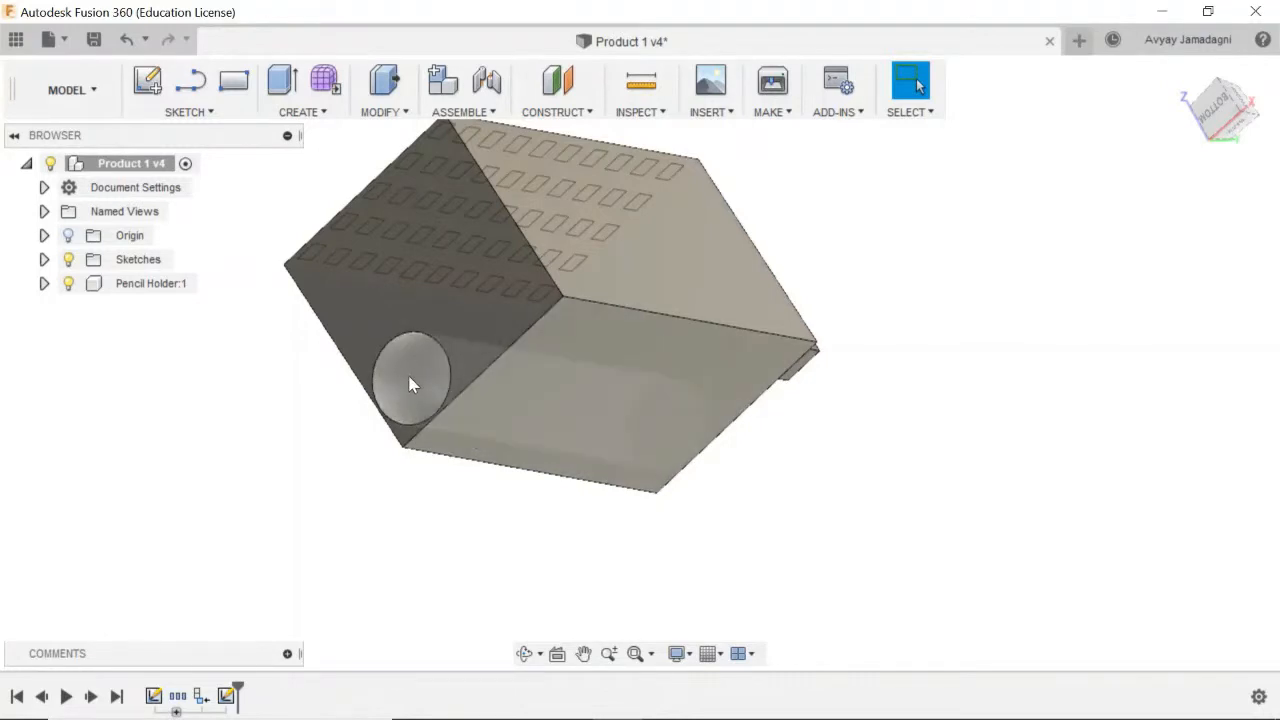
shift+middle_drag(400, 377, 447, 341)
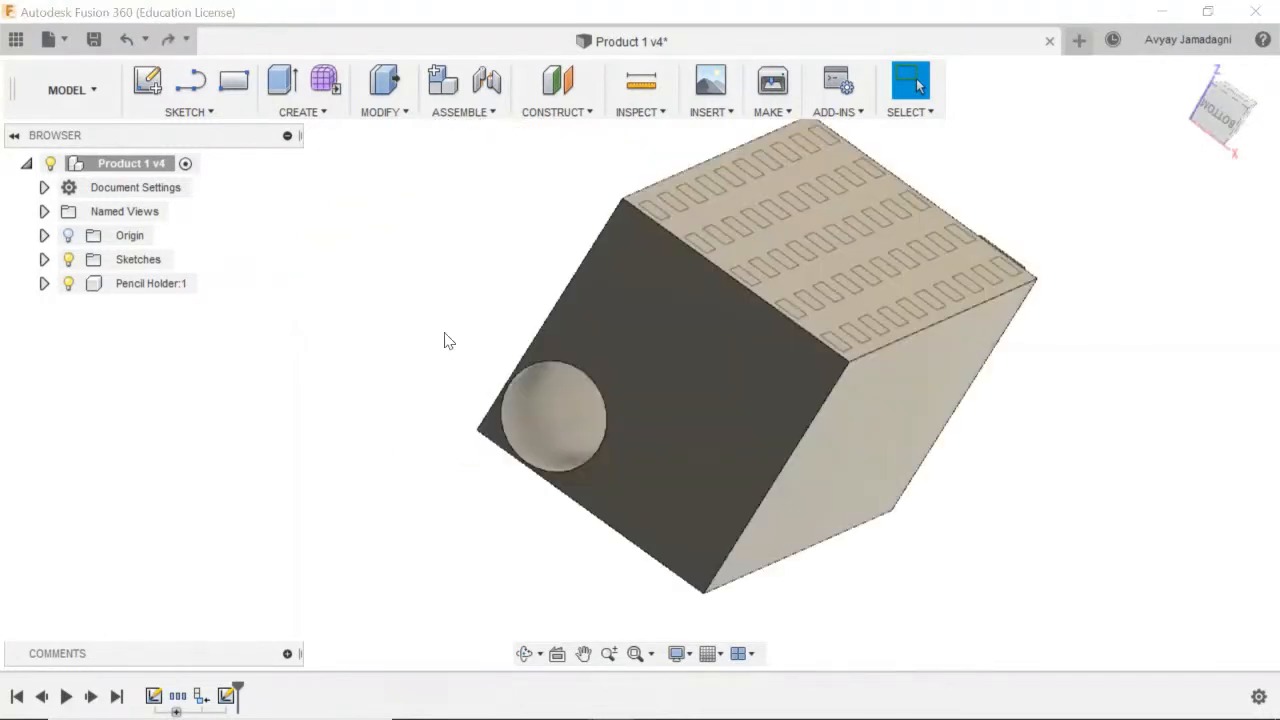